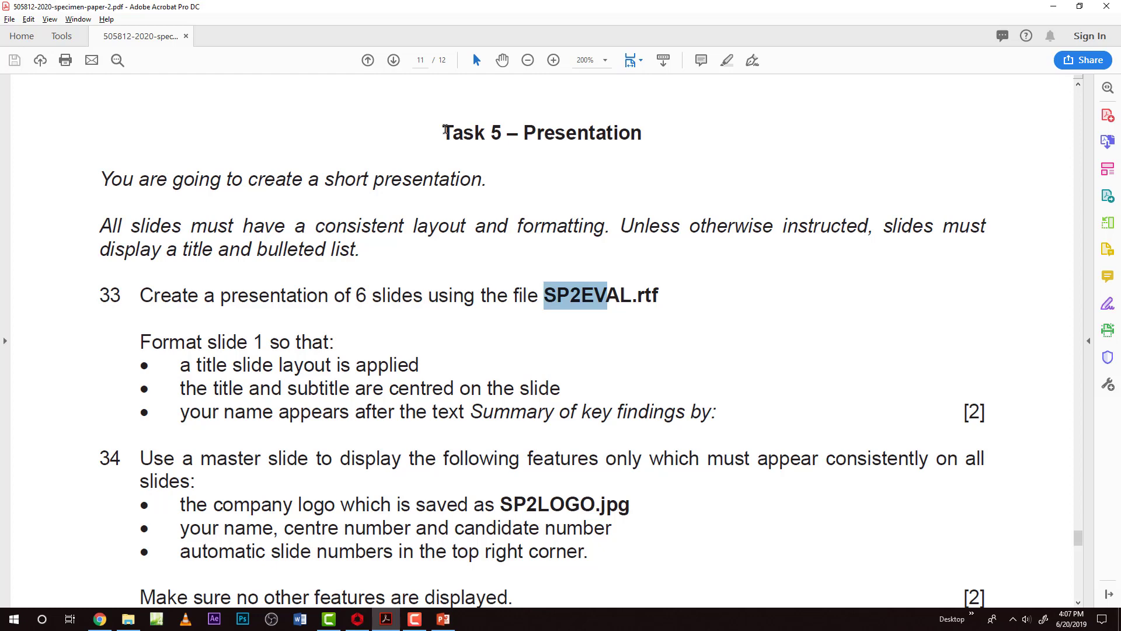
Read the Task 5 – Presentation heading and the SP2EVAL.rtf file name, then switch to Presentation1.
left_click_drag(445, 130, 591, 148)
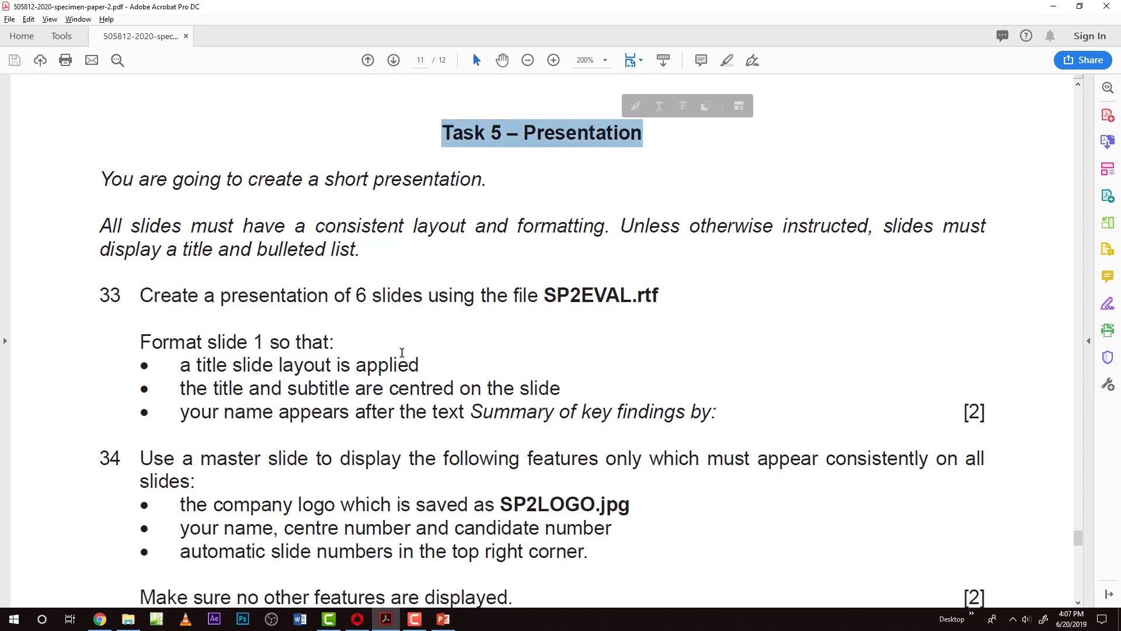
left_click(535, 133)
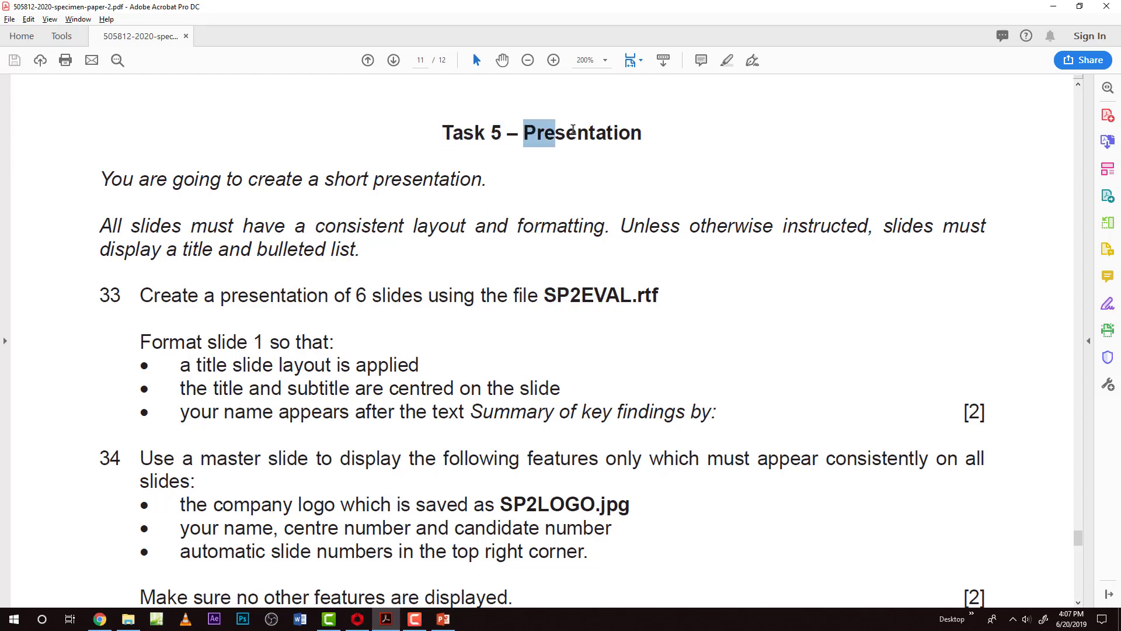
left_click_drag(535, 134, 644, 134)
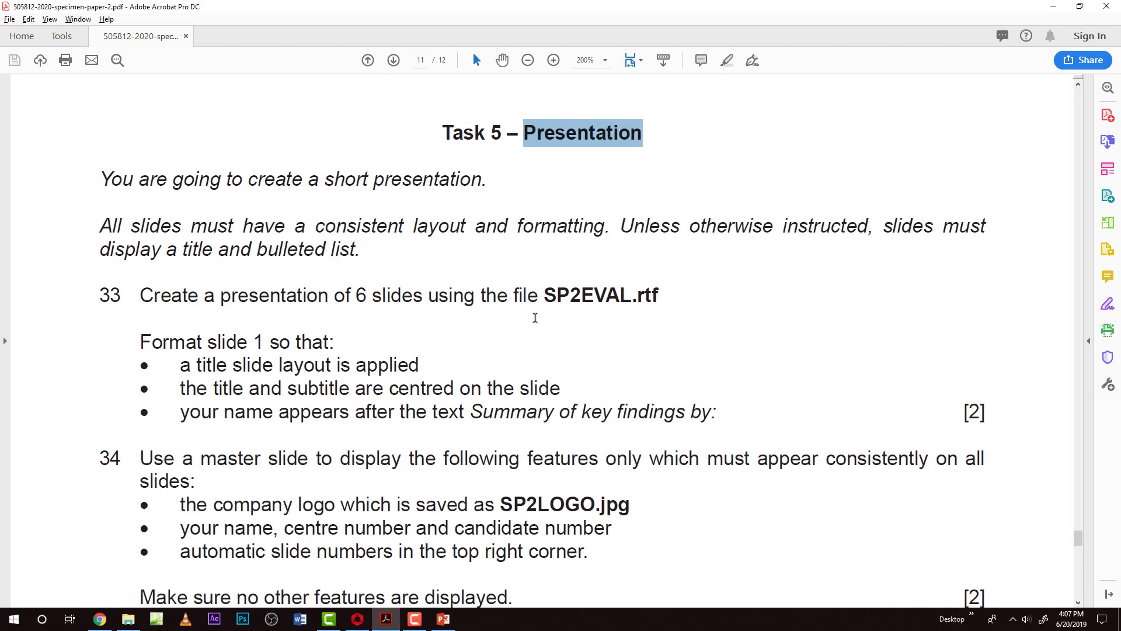
left_click_drag(545, 296, 658, 296)
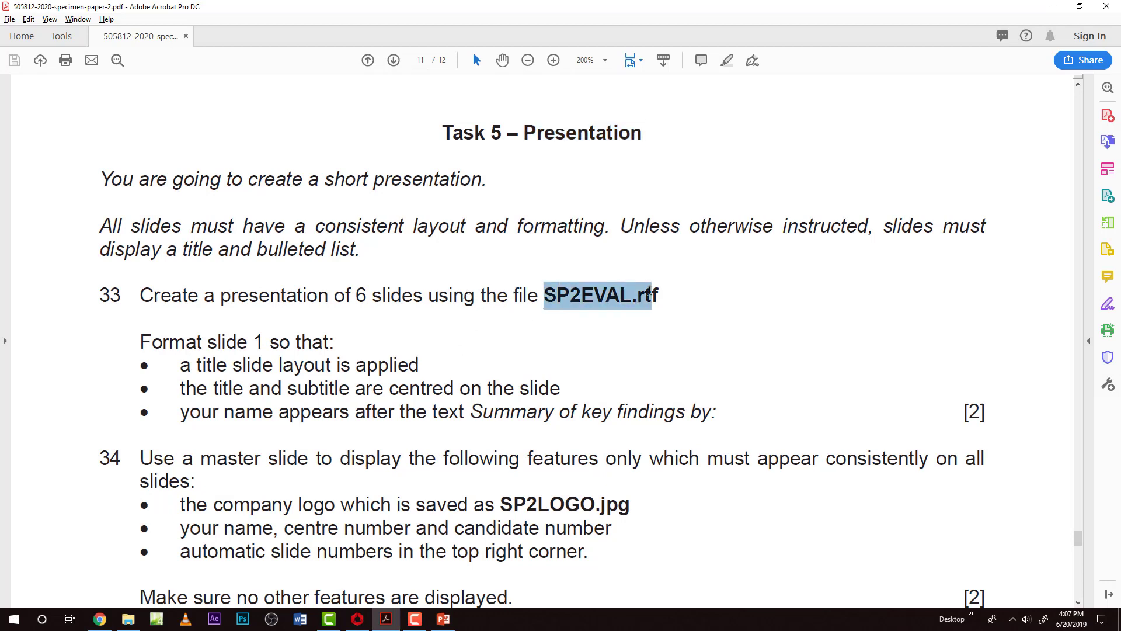
left_click(412, 395)
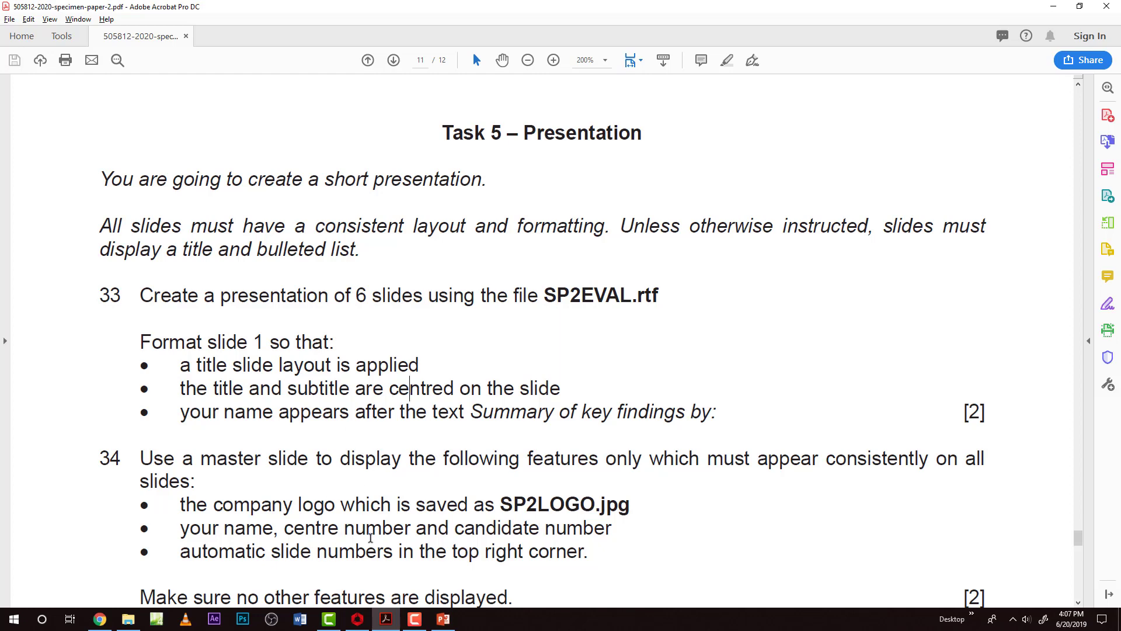
left_click(443, 618)
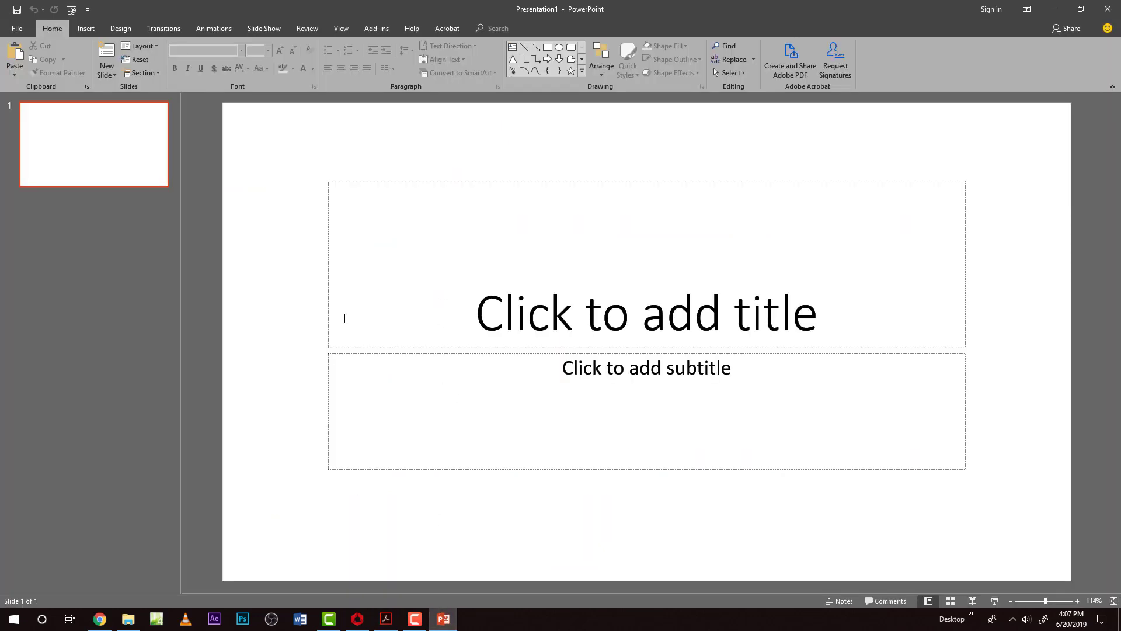
Create slides from the SP2EVAL.rtf outline file.
left_click(114, 72)
left_click(152, 282)
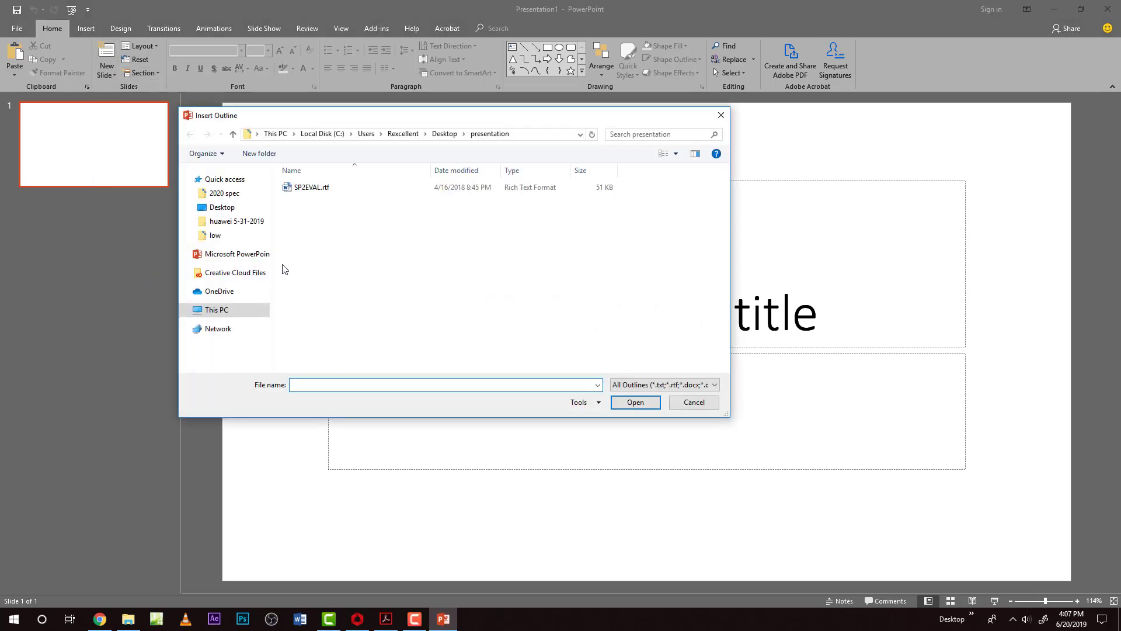
left_click(317, 190)
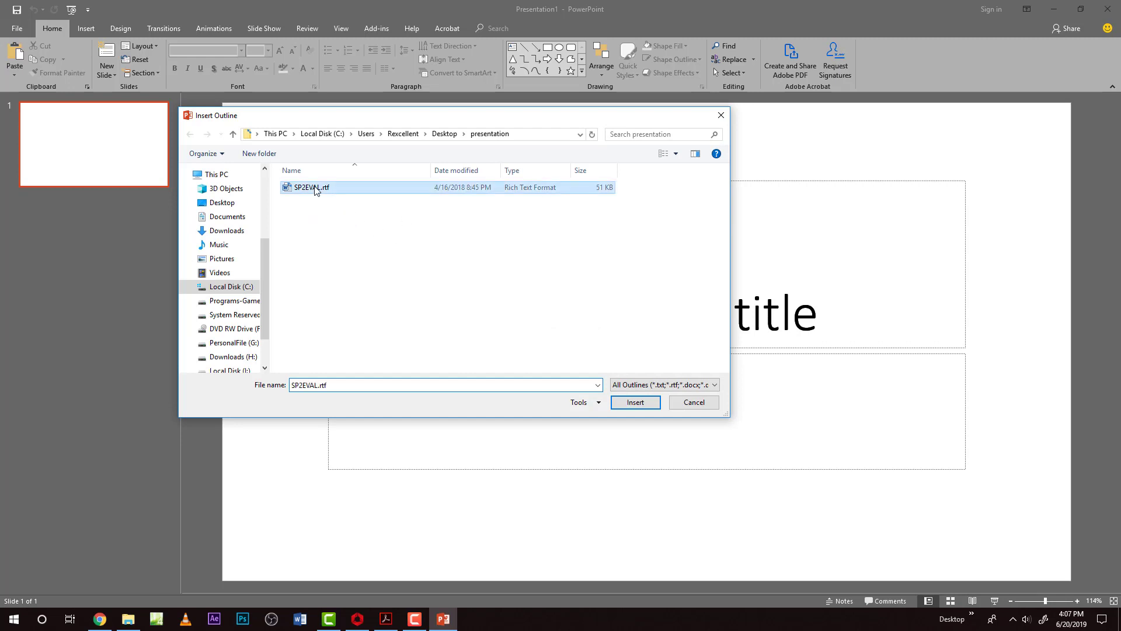
left_click(634, 402)
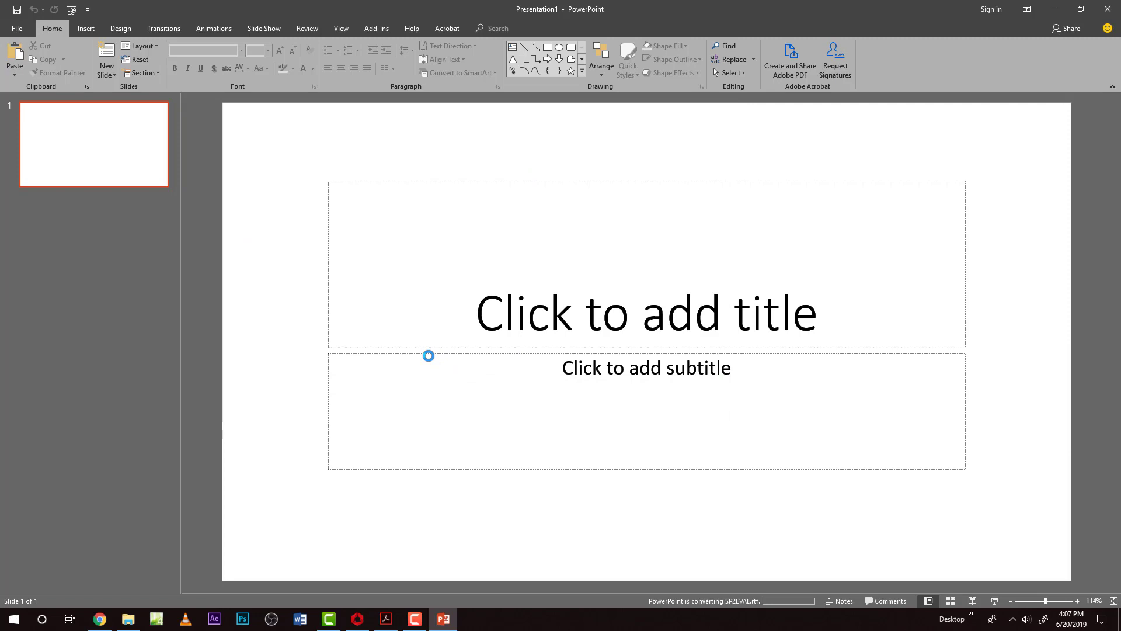
Delete the empty first slide, leaving six slides.
key("alt+Tab")
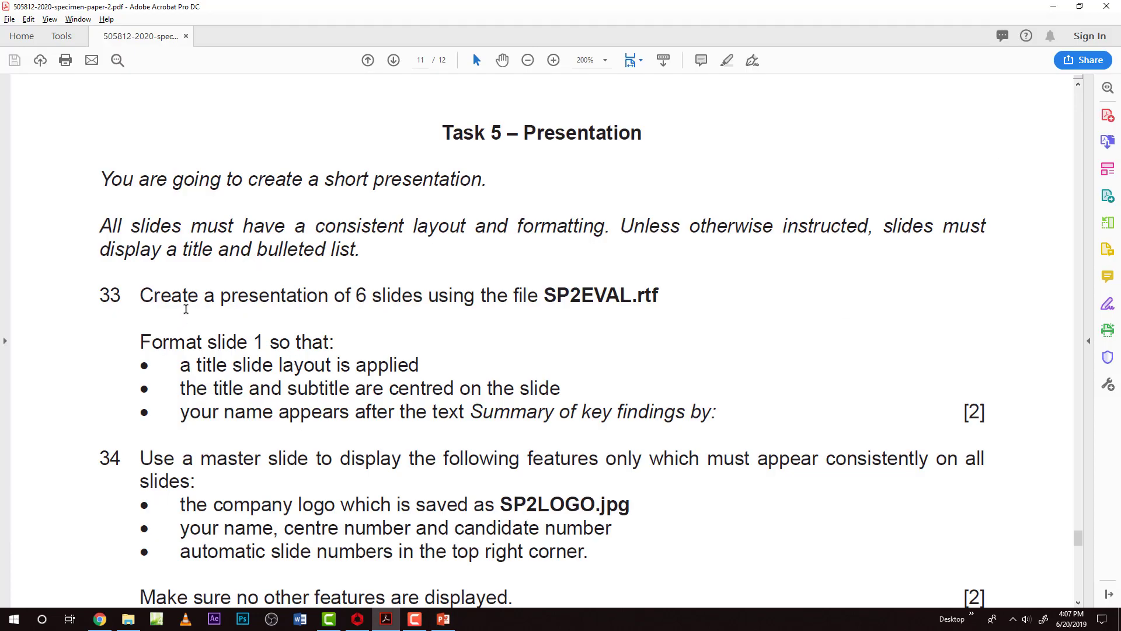
key("alt+Tab")
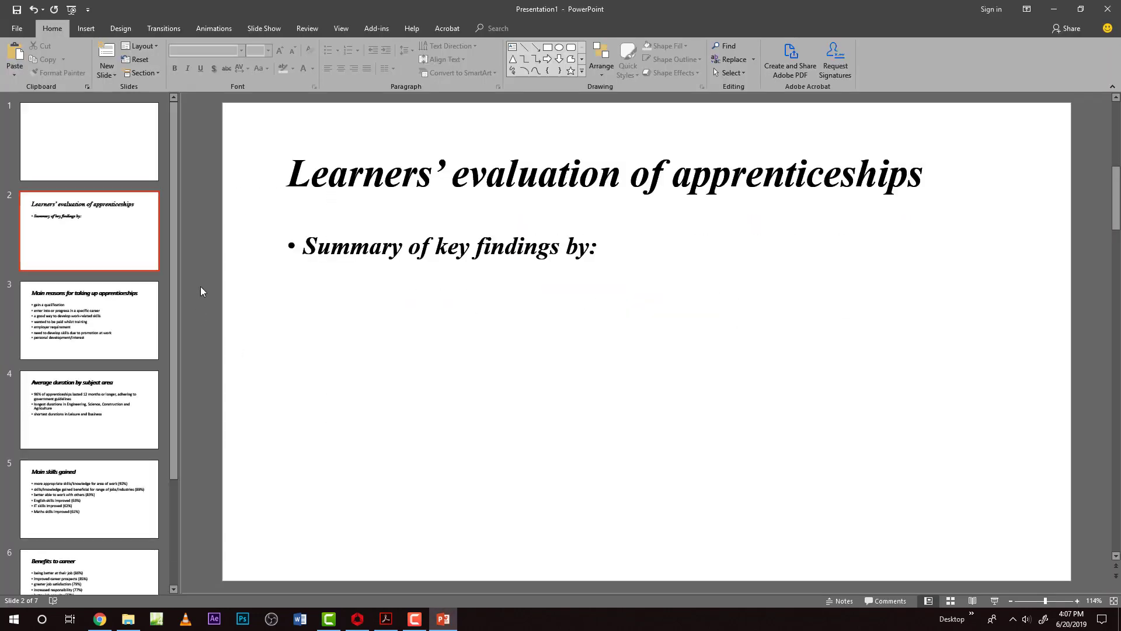
mouse_move(175, 270)
left_mouse_down()
mouse_move(184, 450)
mouse_move(184, 229)
left_mouse_up()
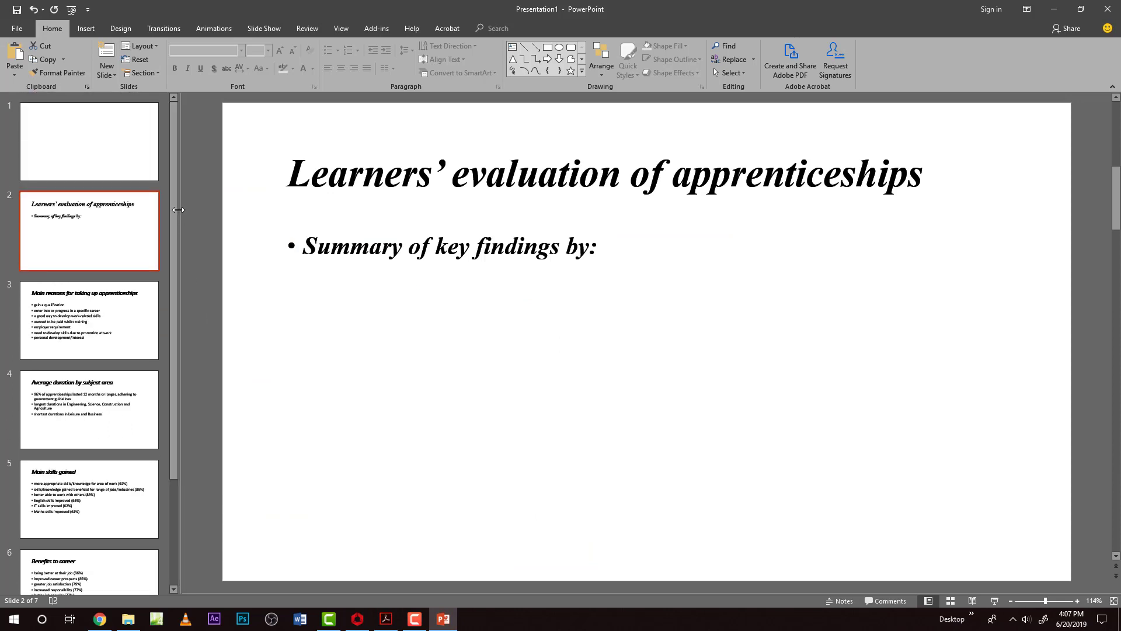
left_click(119, 144)
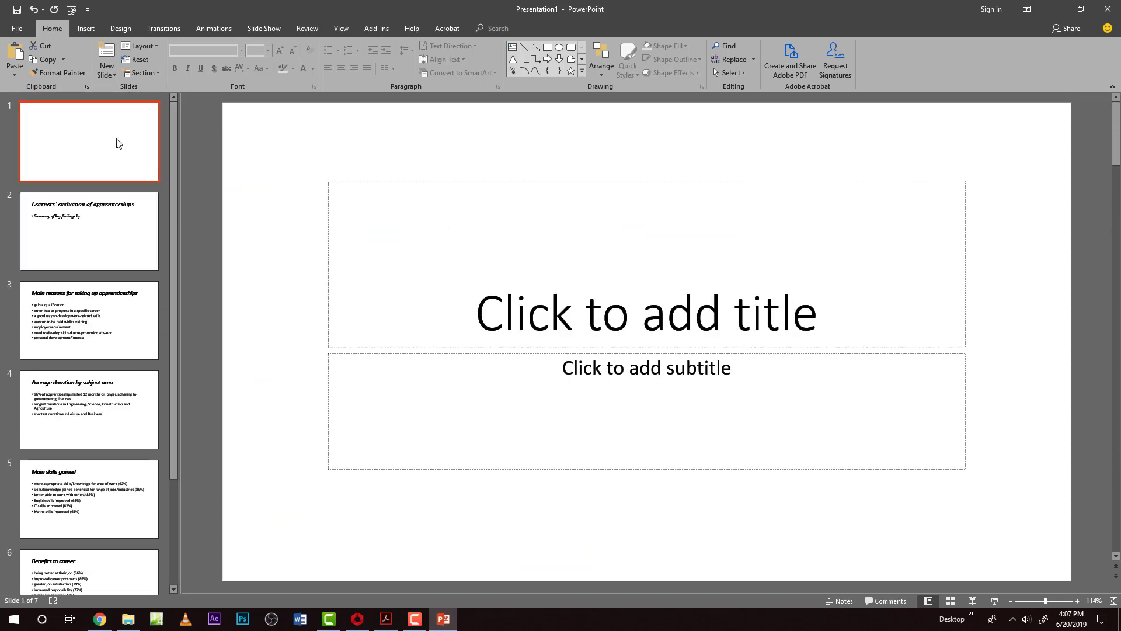
key("Delete")
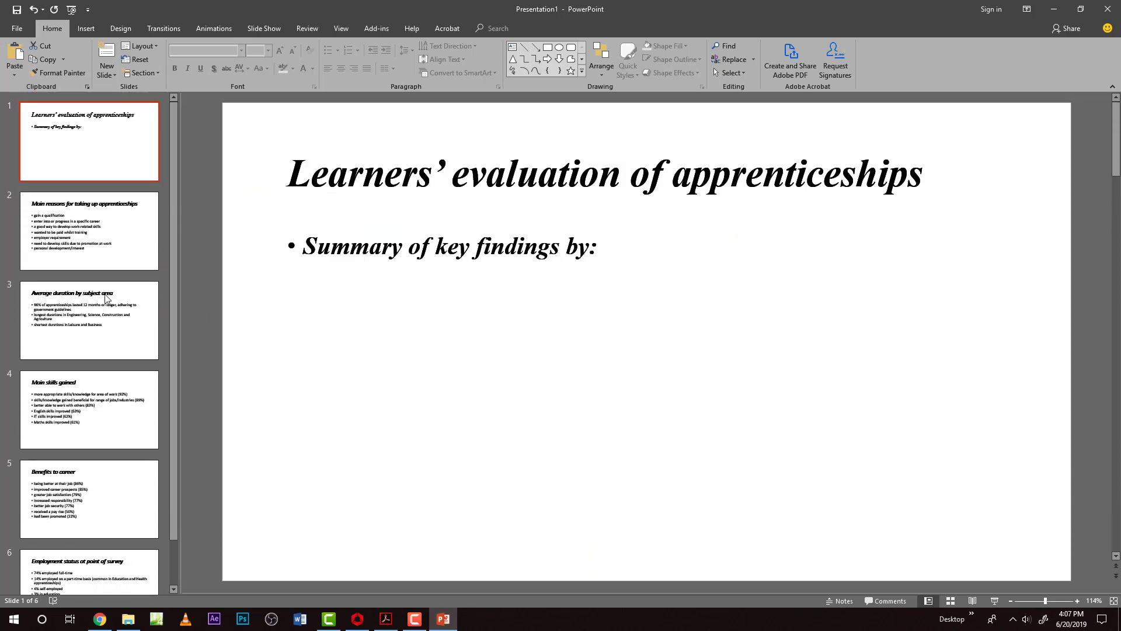
Read question 33's slide 1 requirements: title slide layout with centred title and subtitle.
key("alt+Tab")
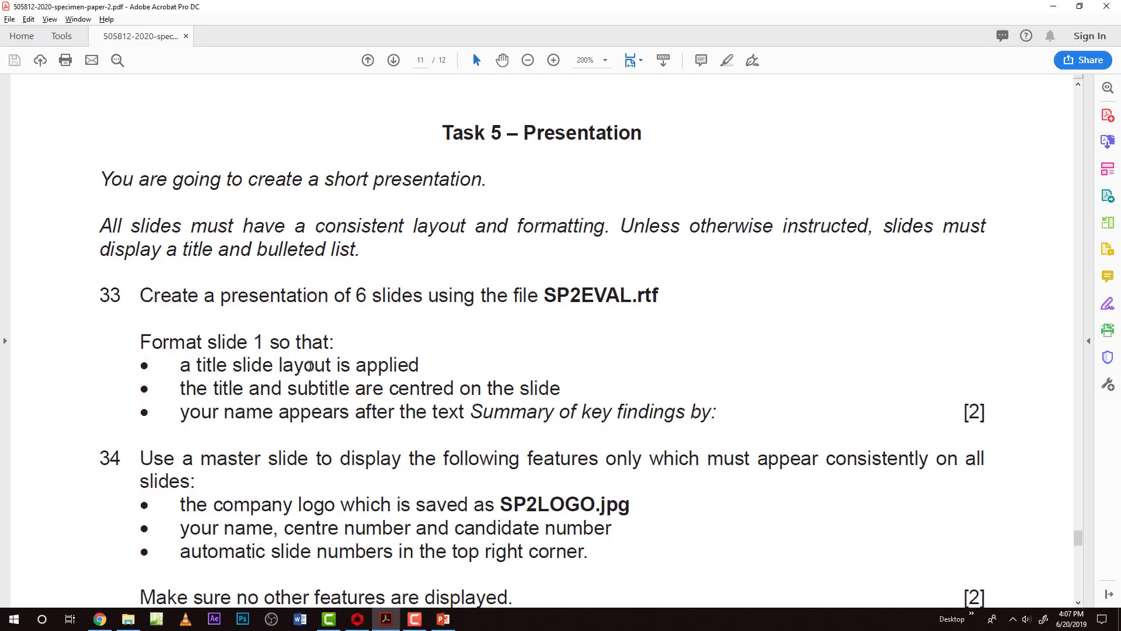
scroll(309, 363, "down", 1)
left_click_drag(180, 337, 419, 338)
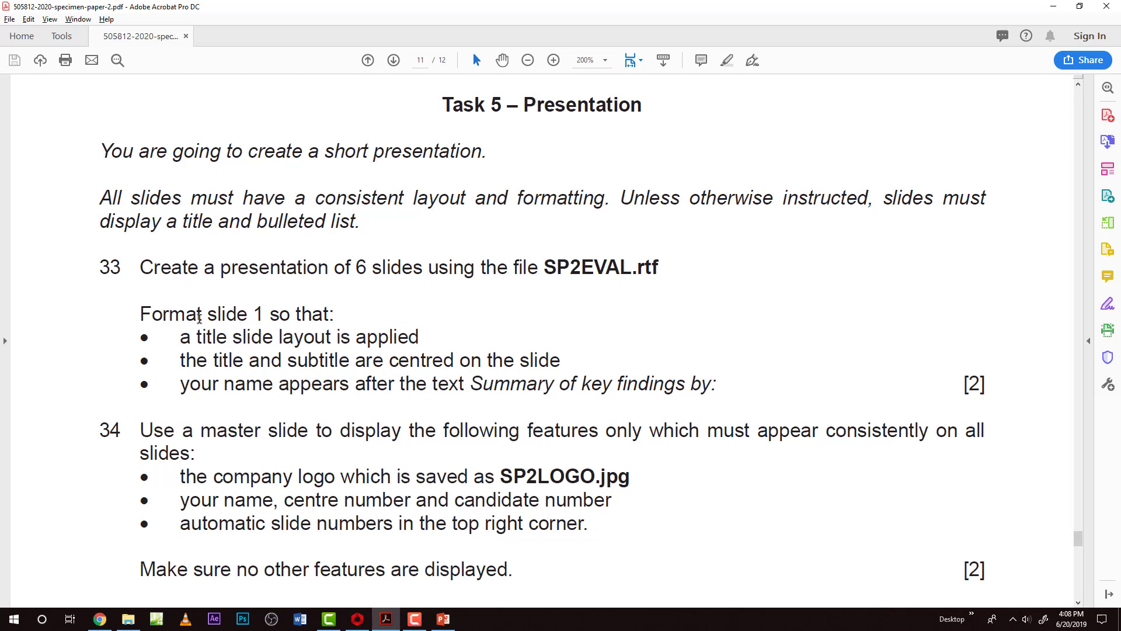
left_click_drag(140, 314, 310, 316)
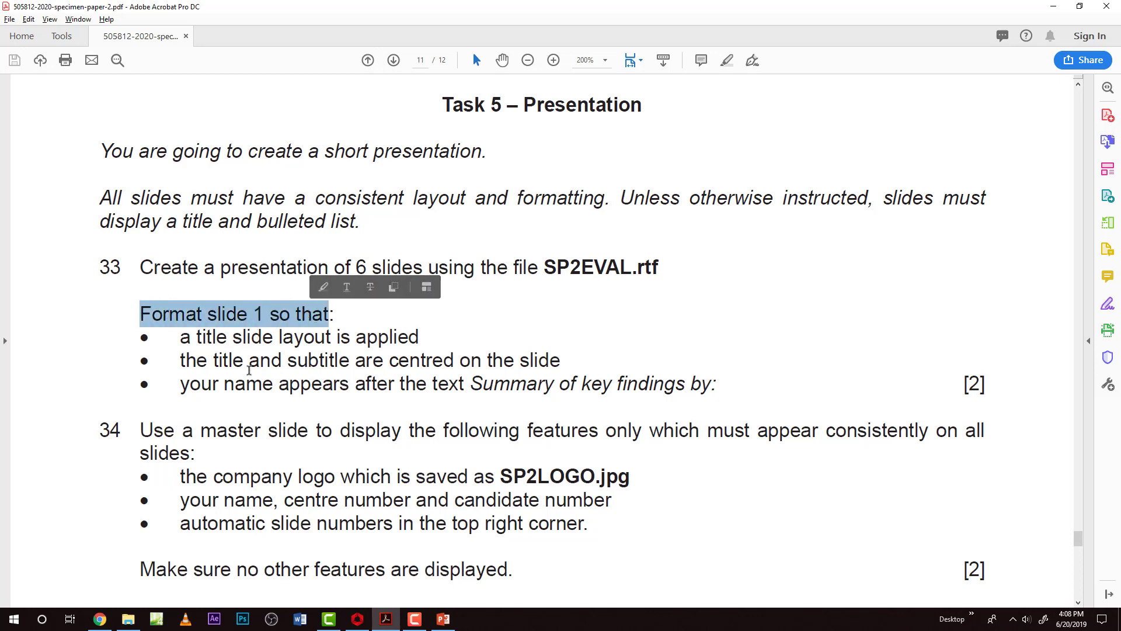
left_click_drag(193, 337, 560, 362)
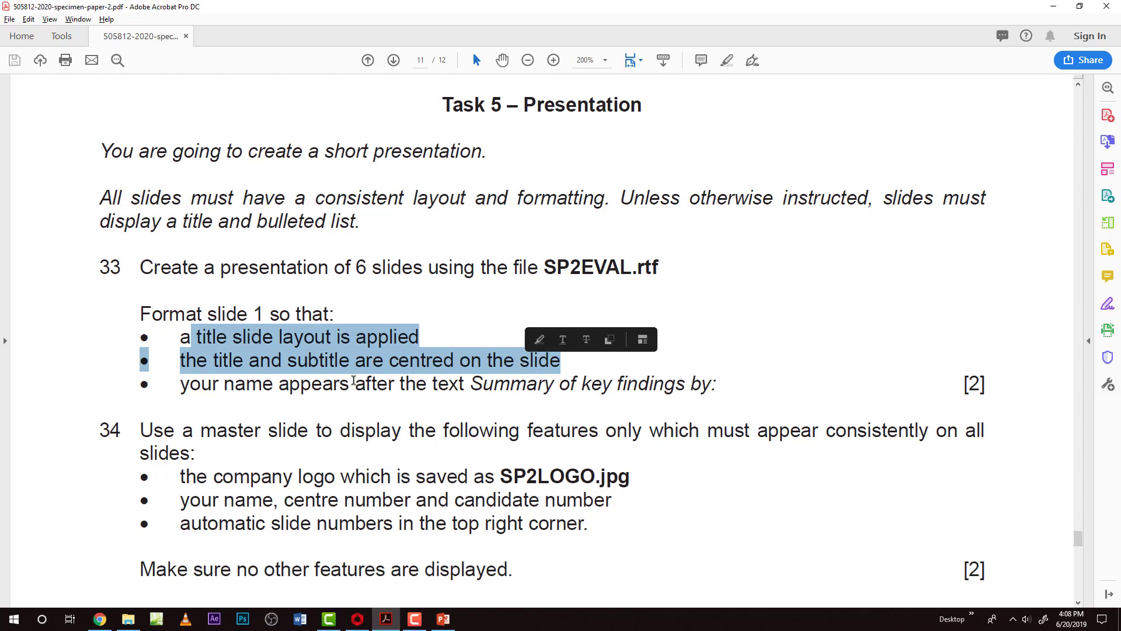
left_click(322, 385)
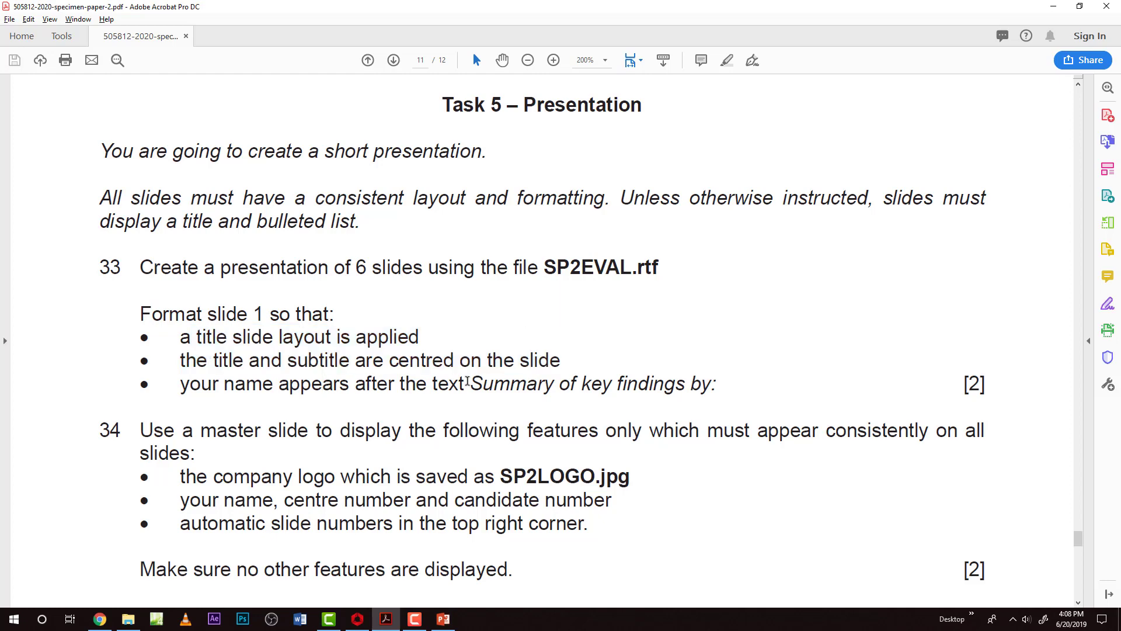
Apply the Title Slide layout to slide 1.
key("alt+Tab")
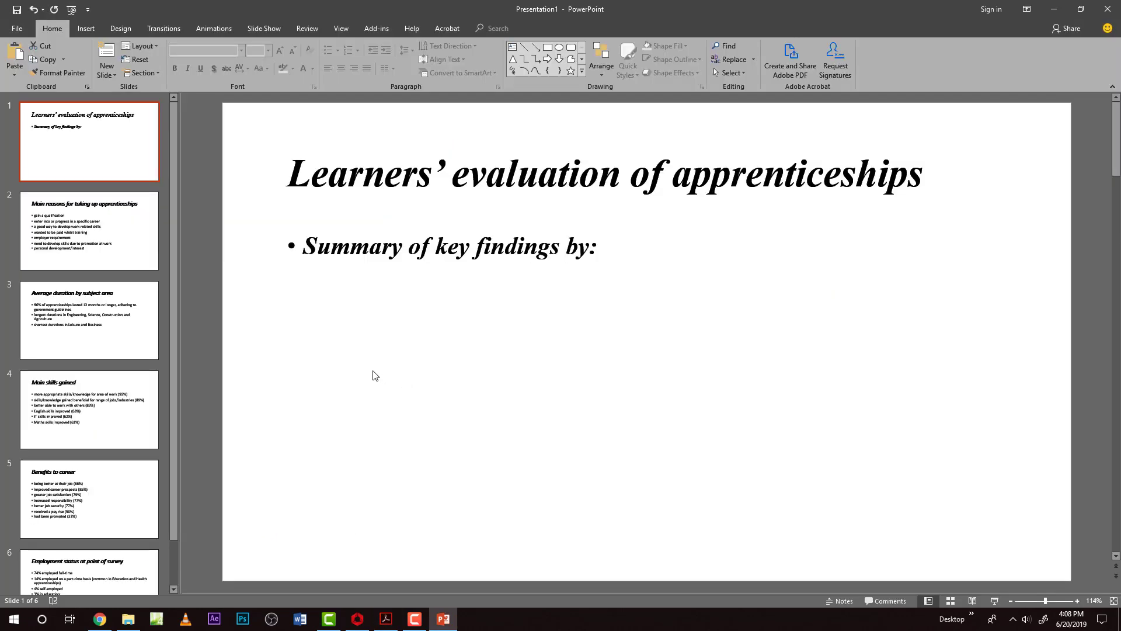
left_click(530, 245)
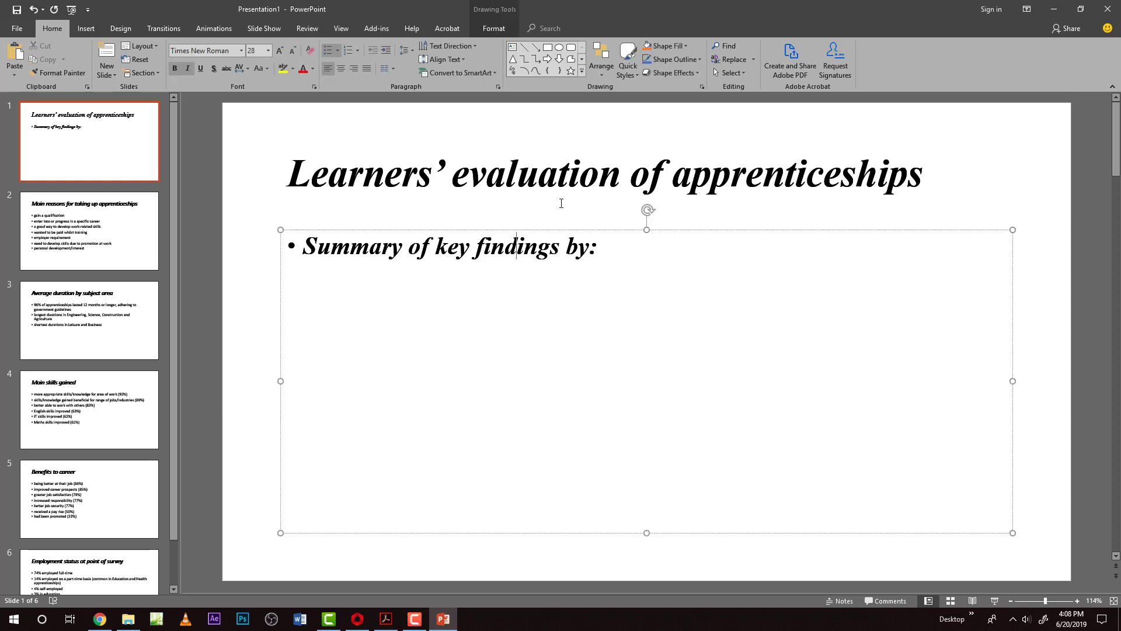
left_click(255, 167)
left_click(99, 151)
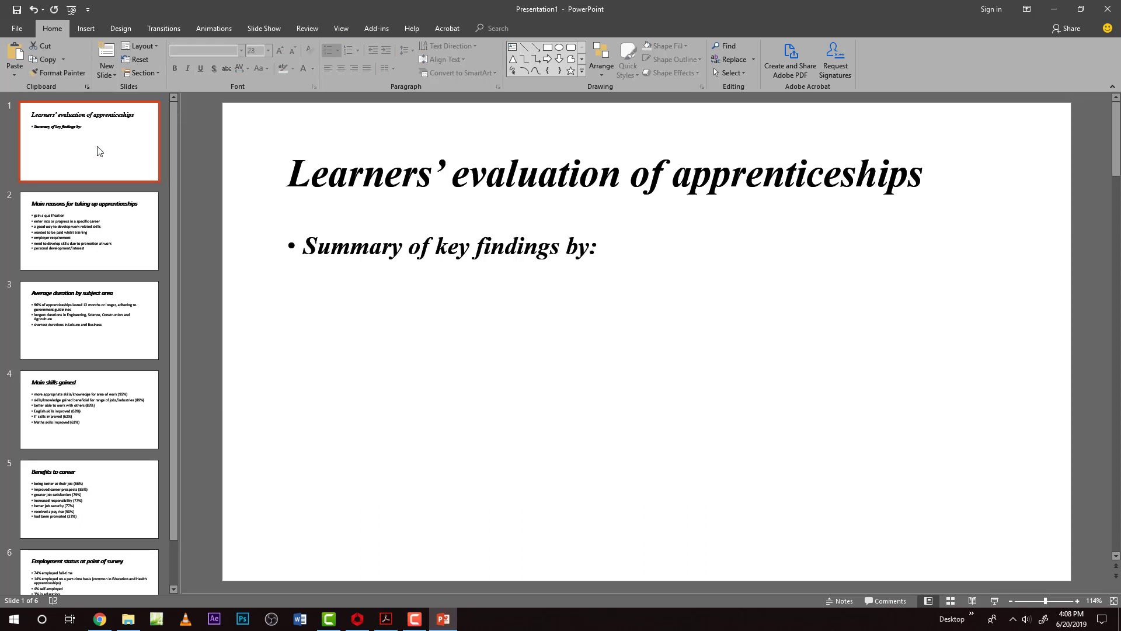
right_click(99, 151)
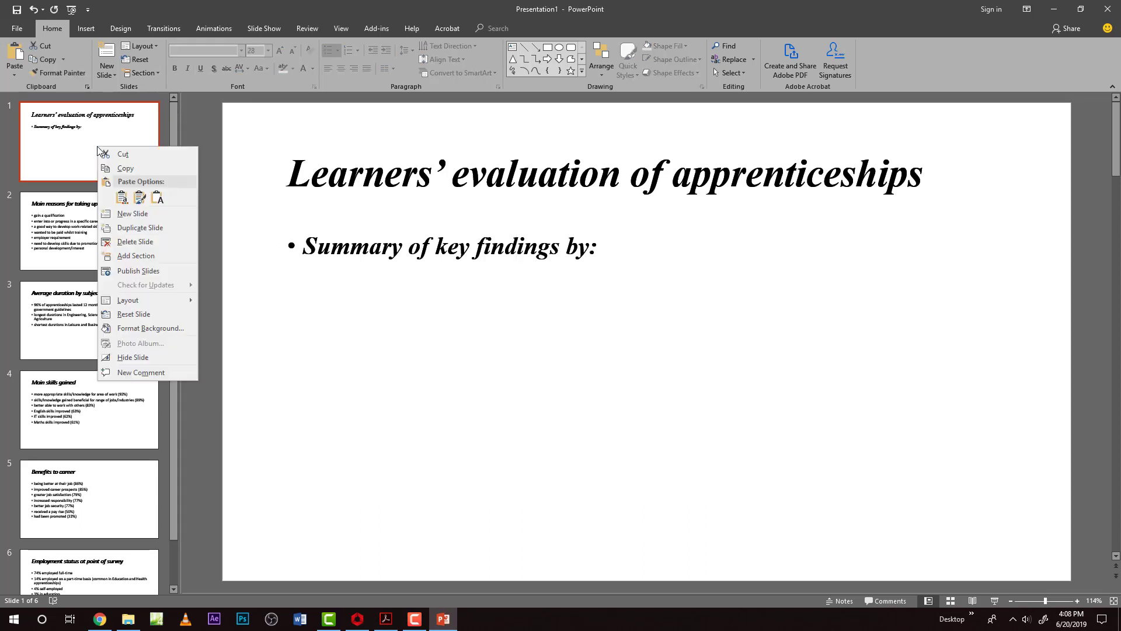
left_click(142, 45)
left_click(153, 89)
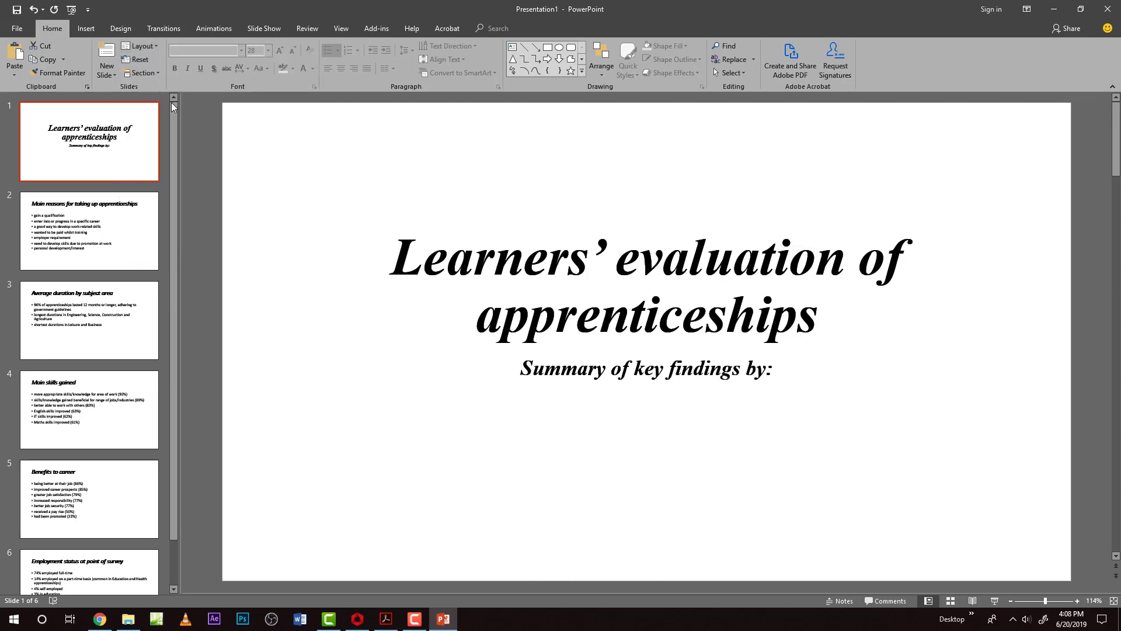
Add the name 'Niceguy-ICT' after 'Summary of key findings by:' in the subtitle.
left_click(775, 372)
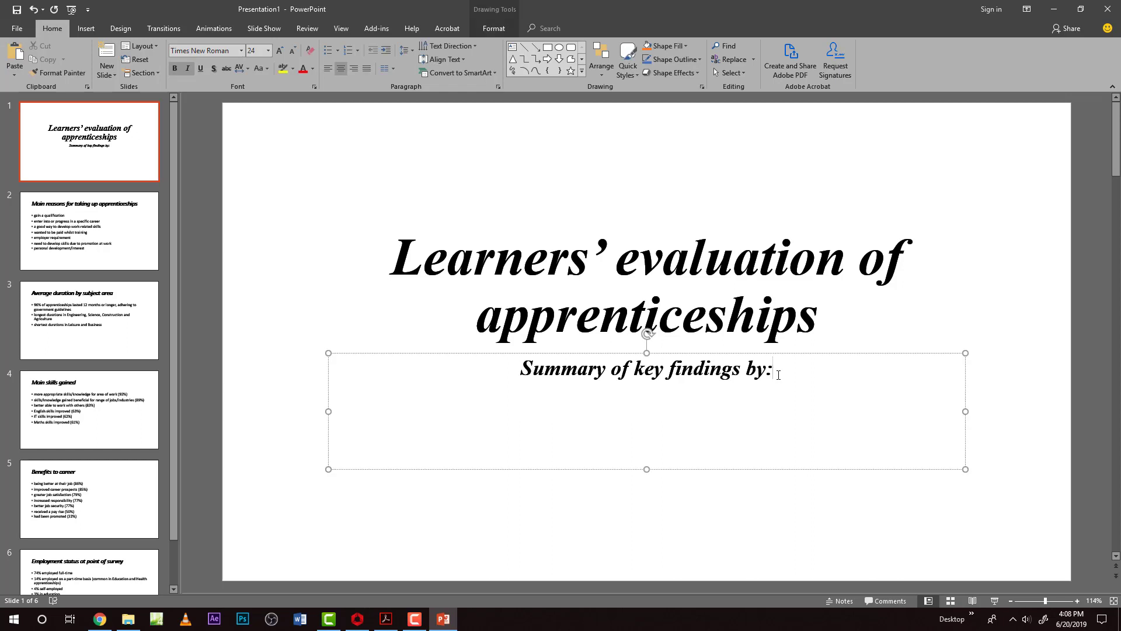
type("M")
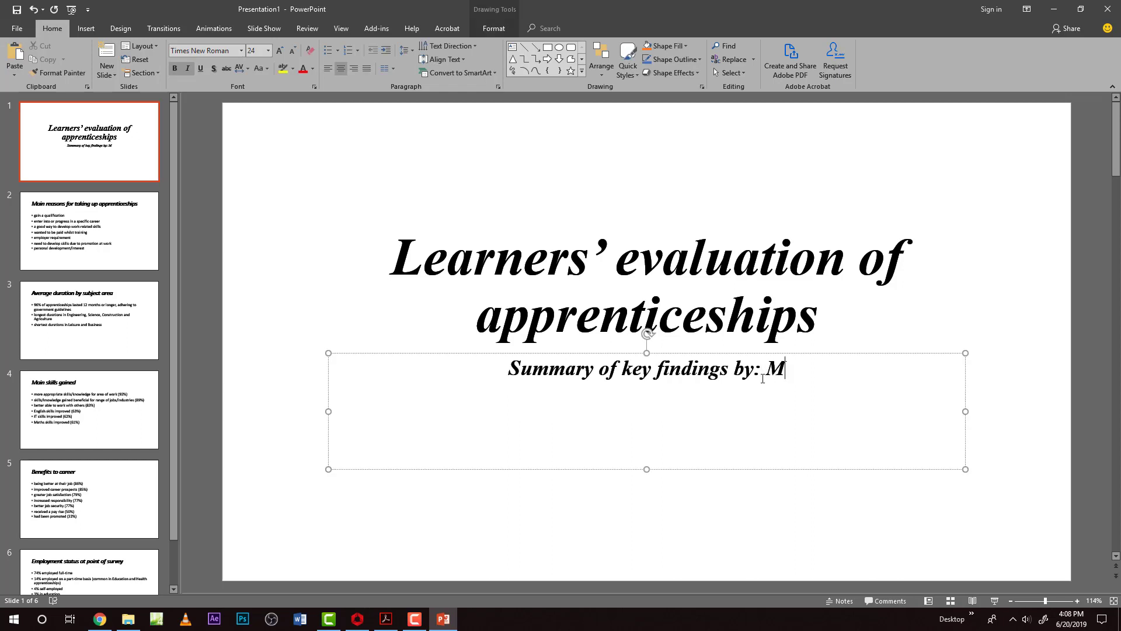
type("rBN")
key("BackSpace")
key("BackSpace")
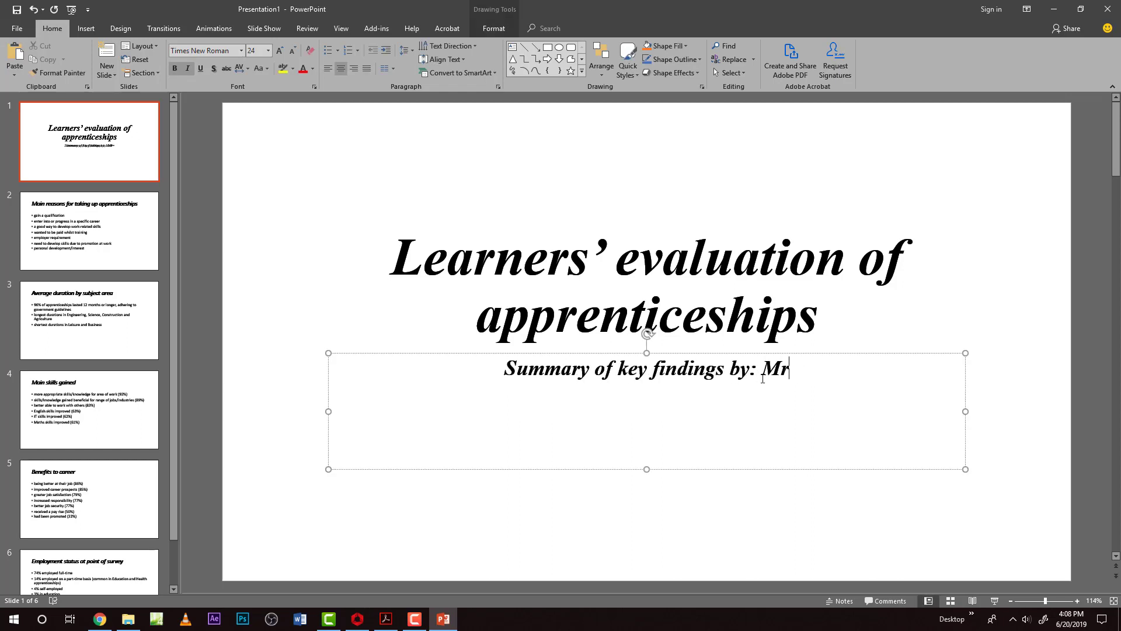
type("Nice")
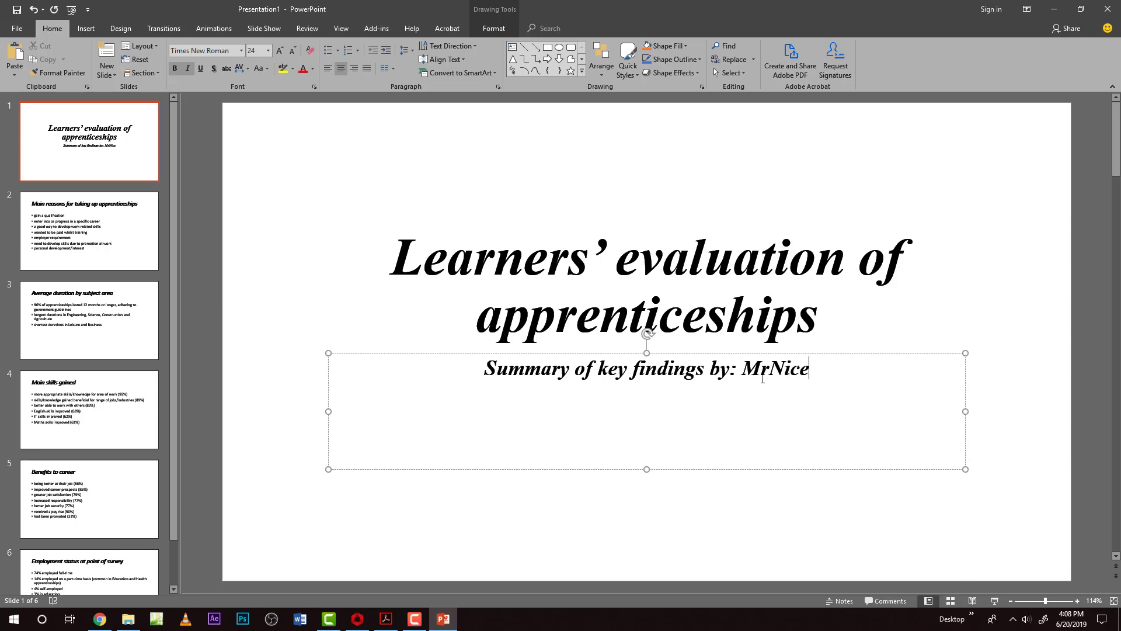
type("guy-ICT")
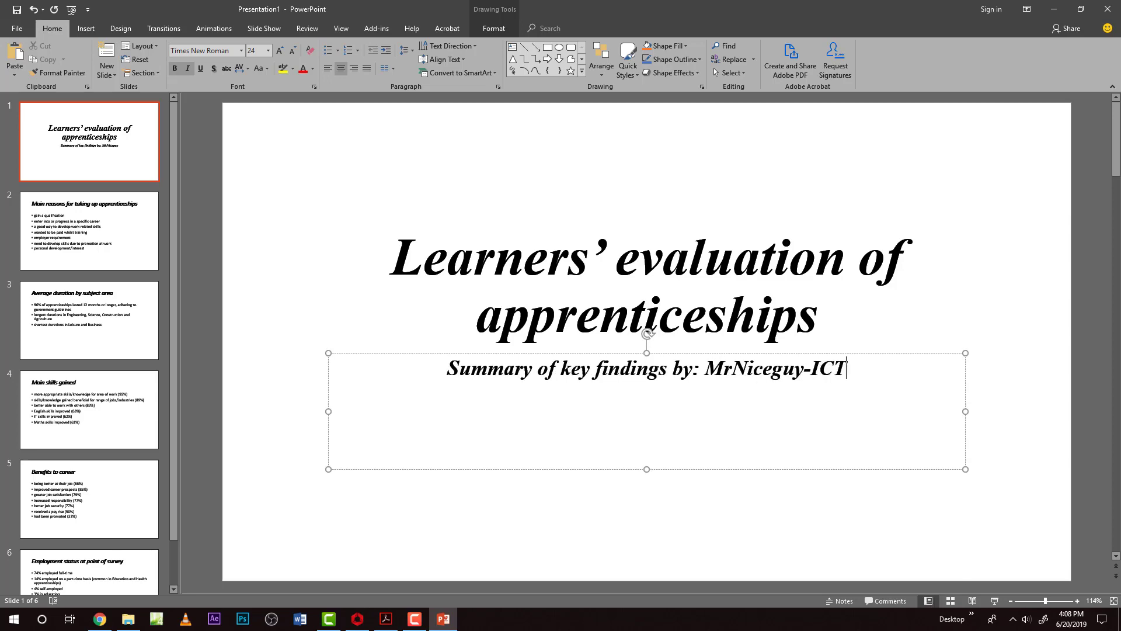
Finish the subtitle edit and scroll the PDF to the next task requirements.
left_click(325, 200)
key("alt+Tab")
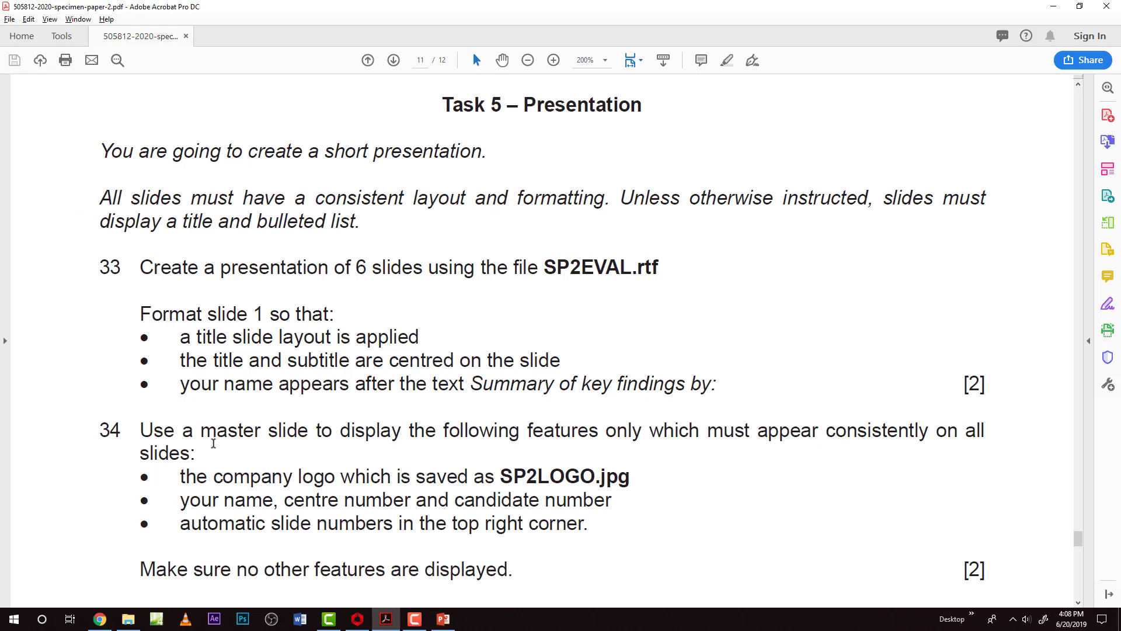
scroll(204, 435, "down", 2)
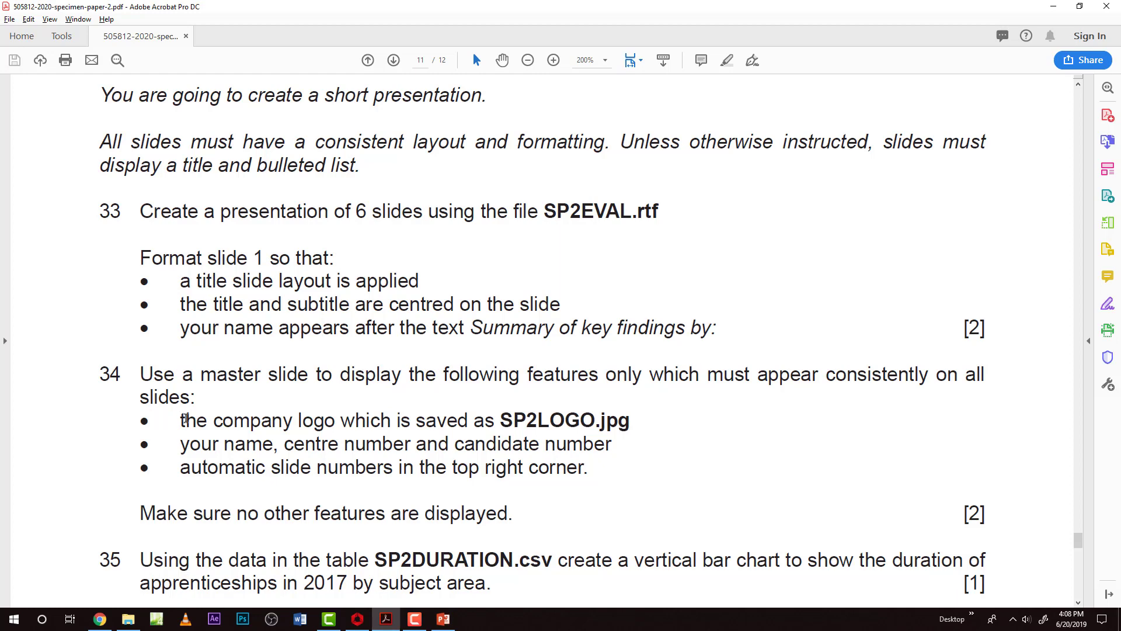
Switch to Slide Master view and select the top master slide for slides 1–6.
key("alt+Tab")
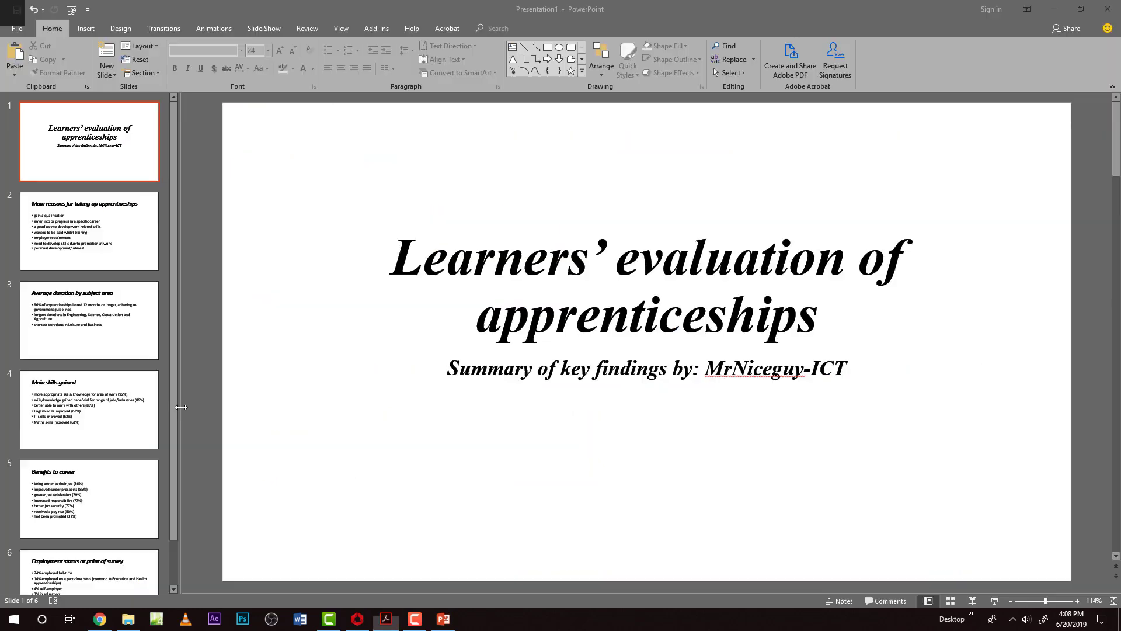
left_click(335, 29)
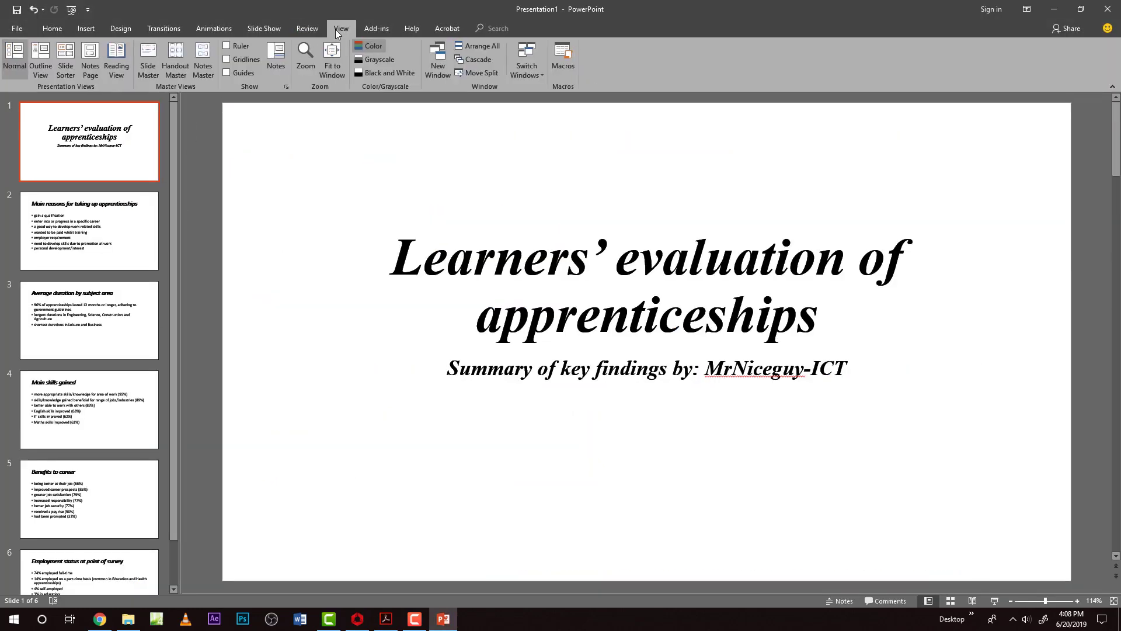
left_click(149, 65)
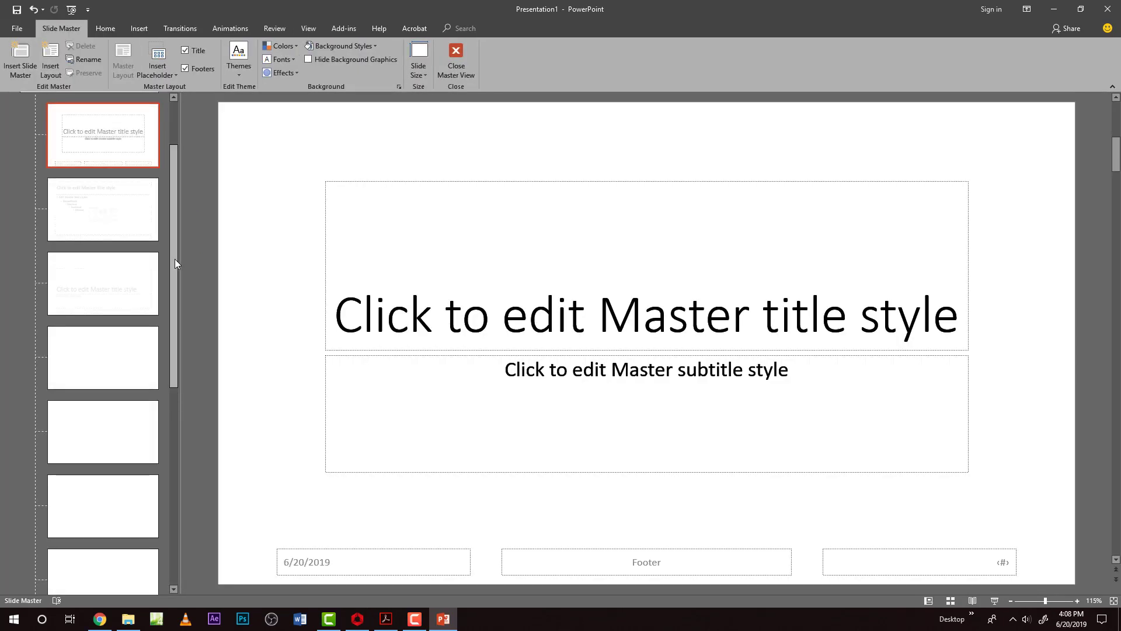
left_click(121, 139)
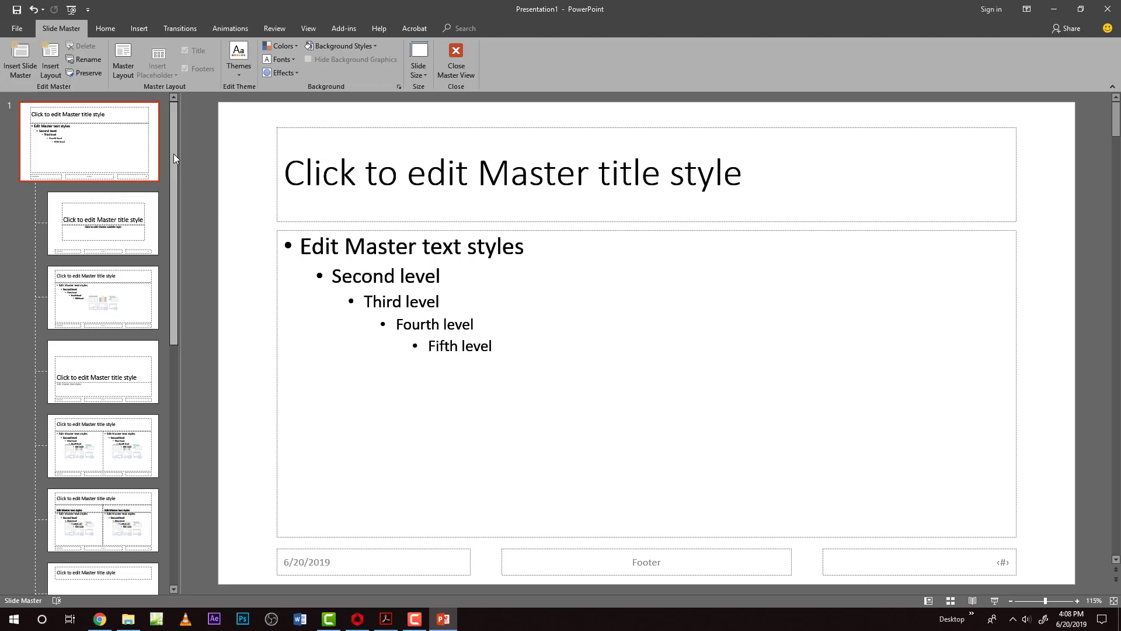
key("alt+Tab")
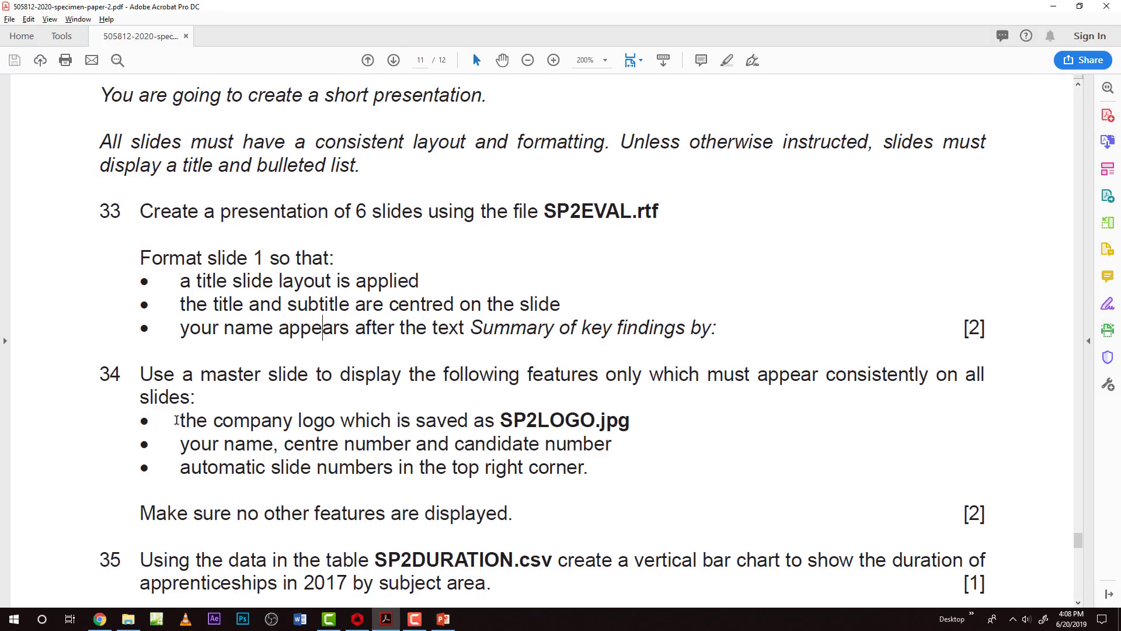
left_click(47, 147)
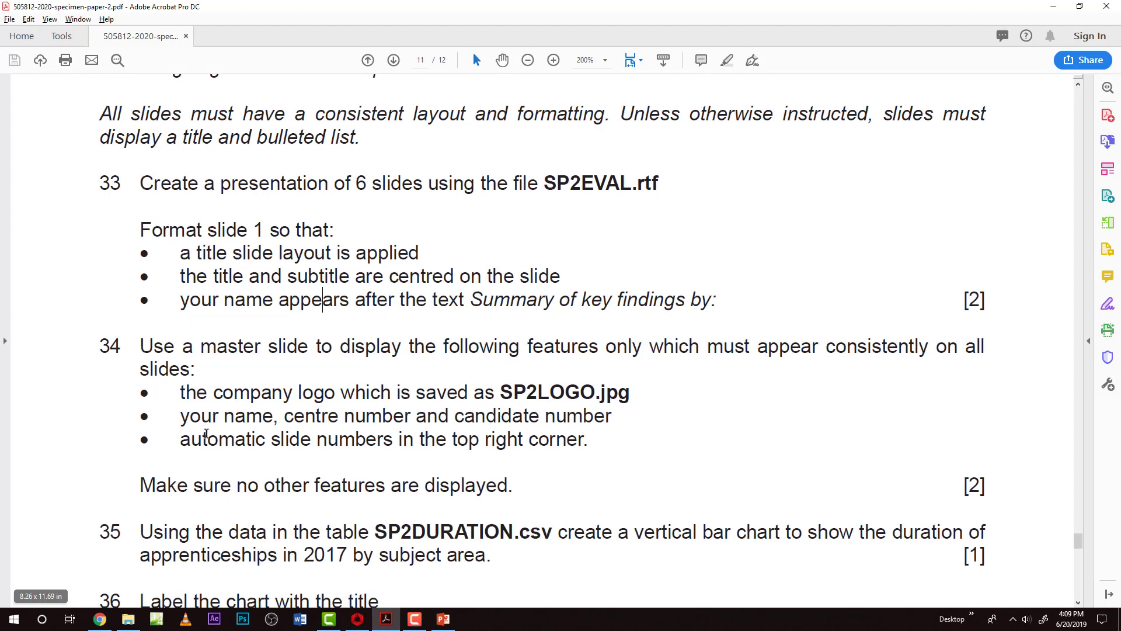
Drag SP2LOGO.jpg from its folder onto the main master slide.
left_click_drag(501, 389, 581, 391)
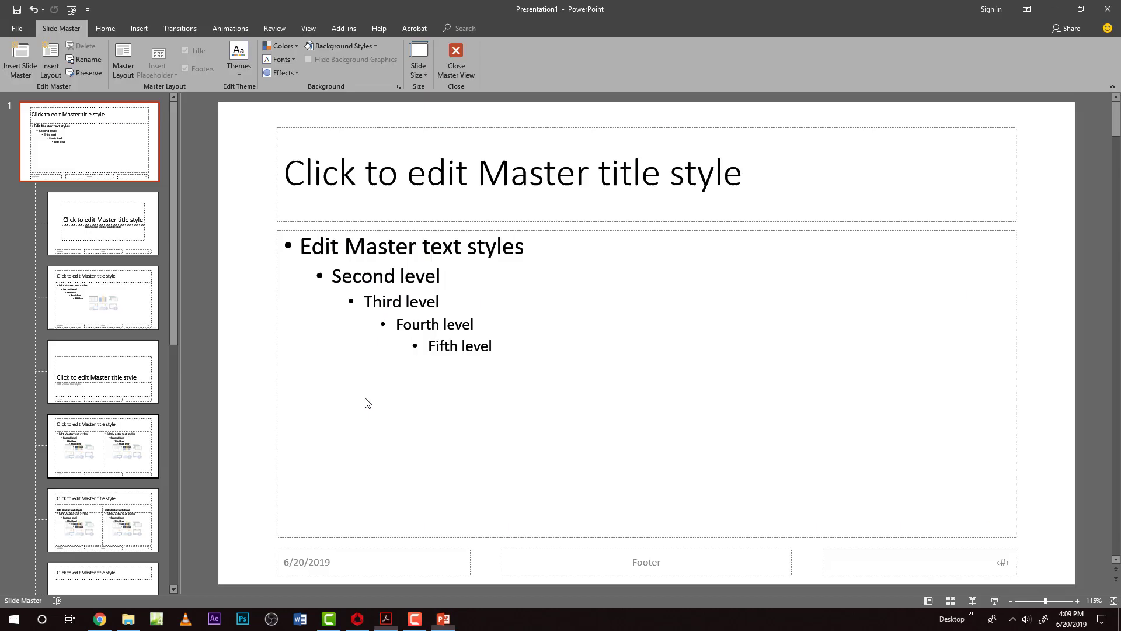
left_click(128, 618)
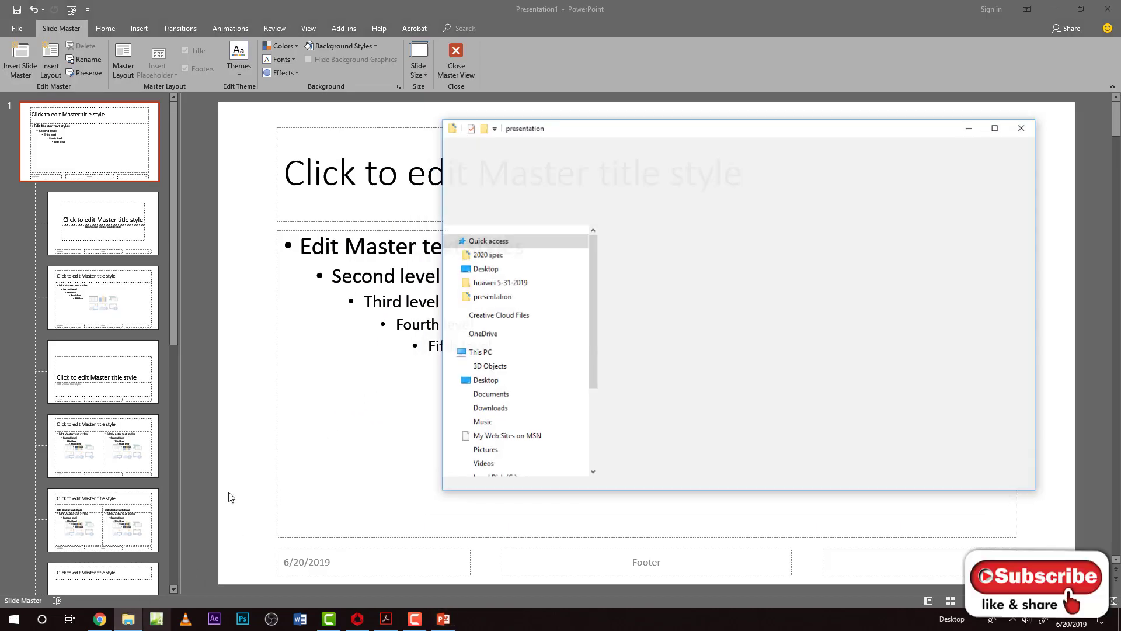
left_click_drag(553, 129, 725, 211)
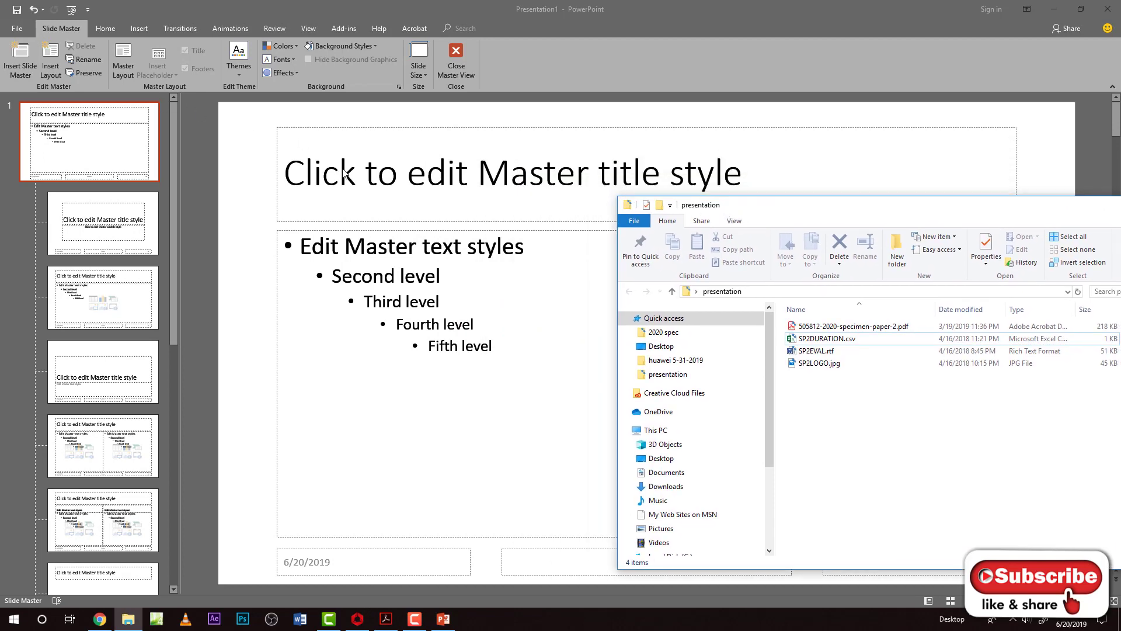
mouse_move(831, 369)
left_mouse_down()
mouse_move(553, 322)
mouse_move(646, 220)
left_mouse_up()
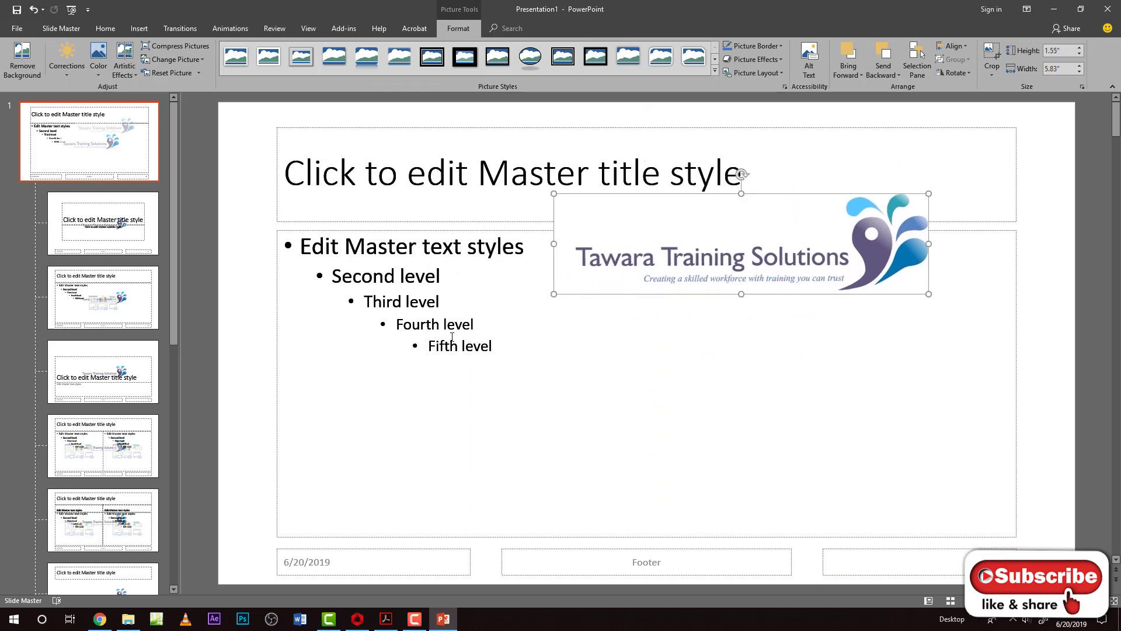
Check the PDF requirement for the name and candidate number footer.
left_click(386, 624)
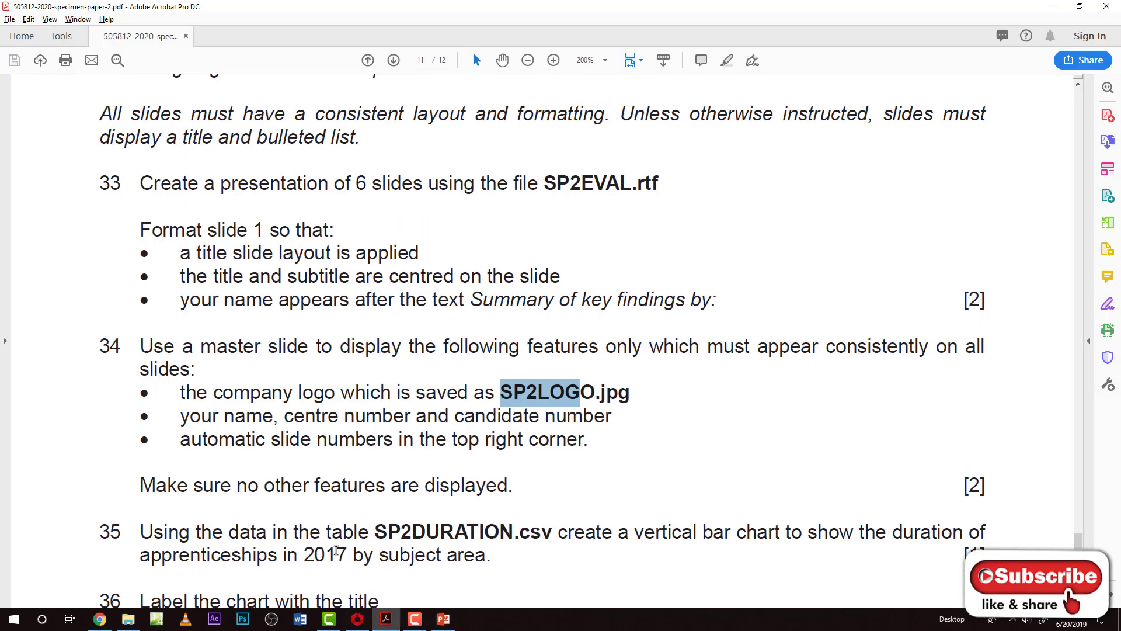
scroll(208, 369, "down", 1)
scroll(208, 369, "down", 1)
left_click_drag(179, 363, 608, 365)
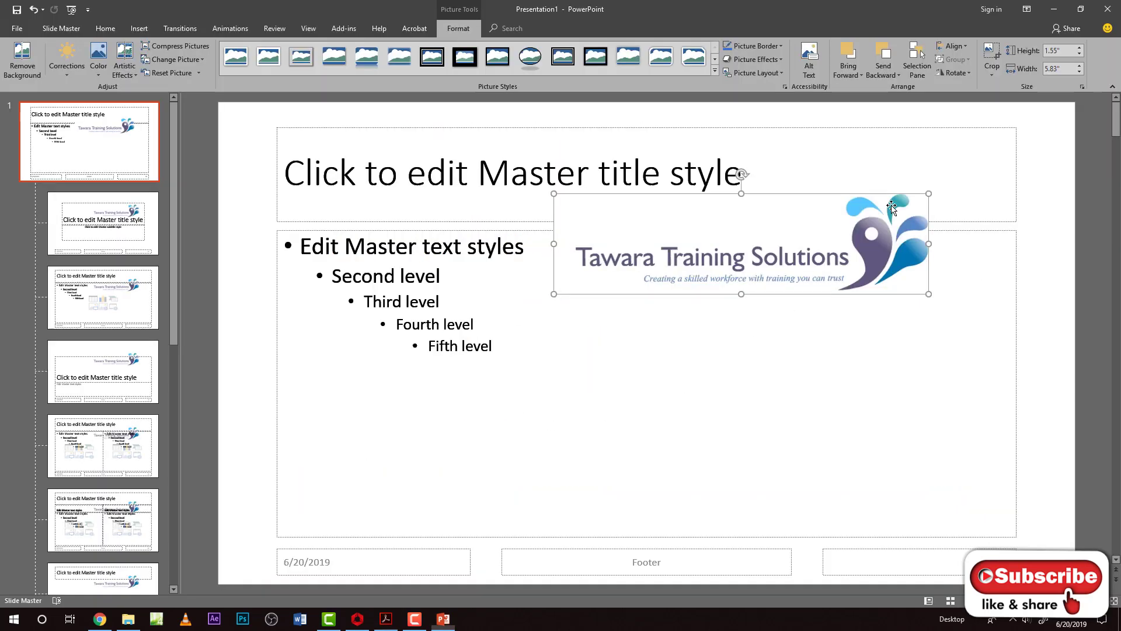
Add slide numbers and footer 'your name, centre number and candidate number' to all slides.
key("alt+Tab")
left_click(137, 29)
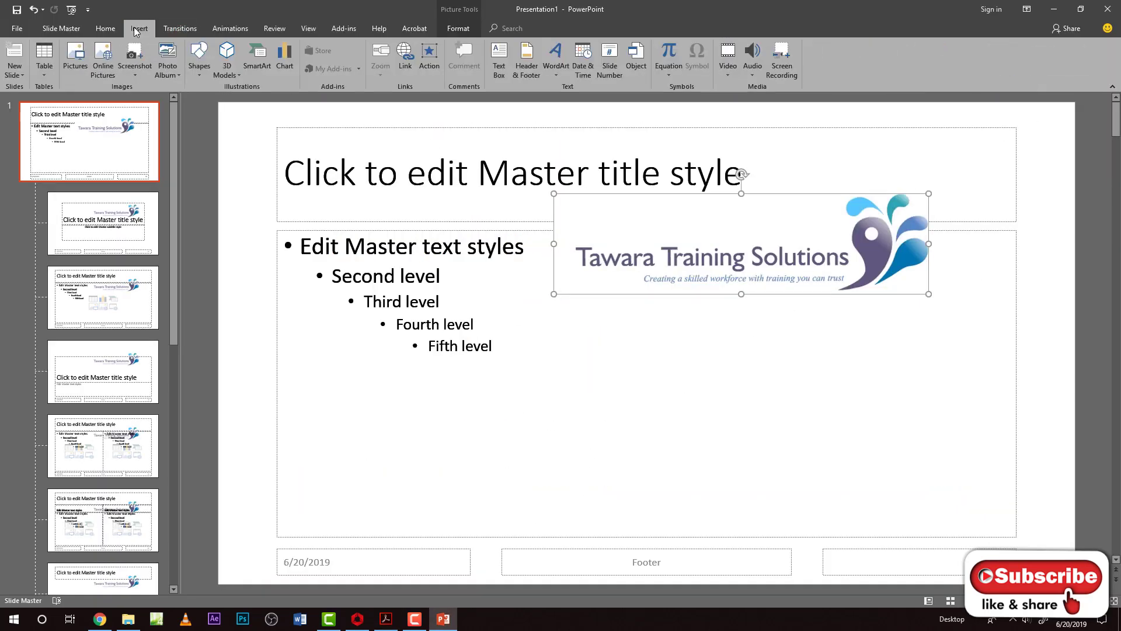
left_click(226, 207)
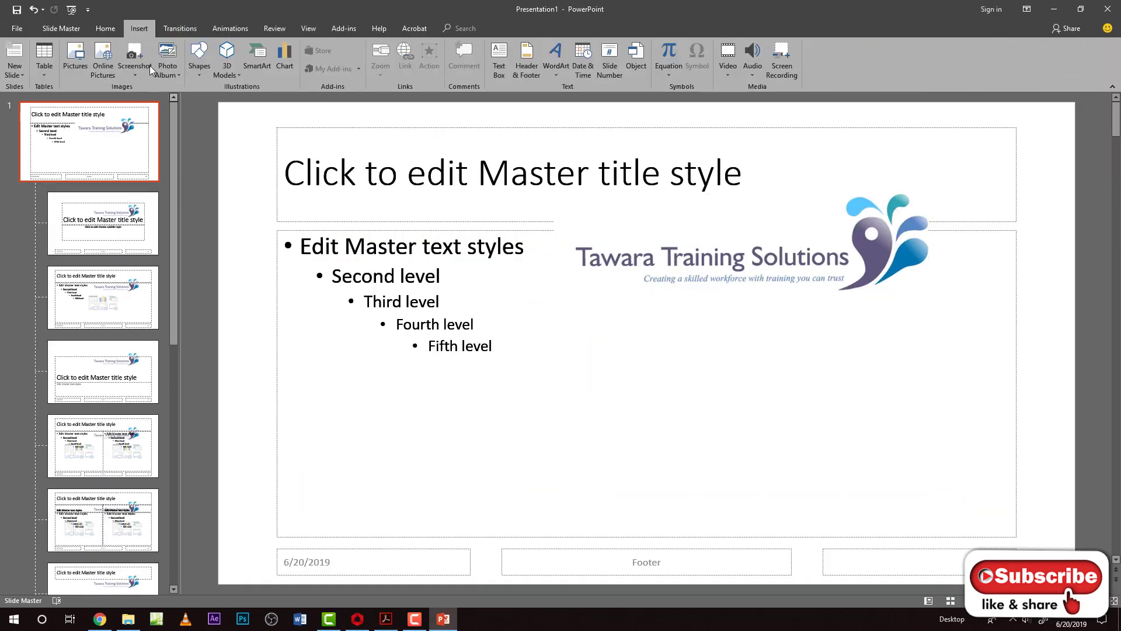
left_click(617, 63)
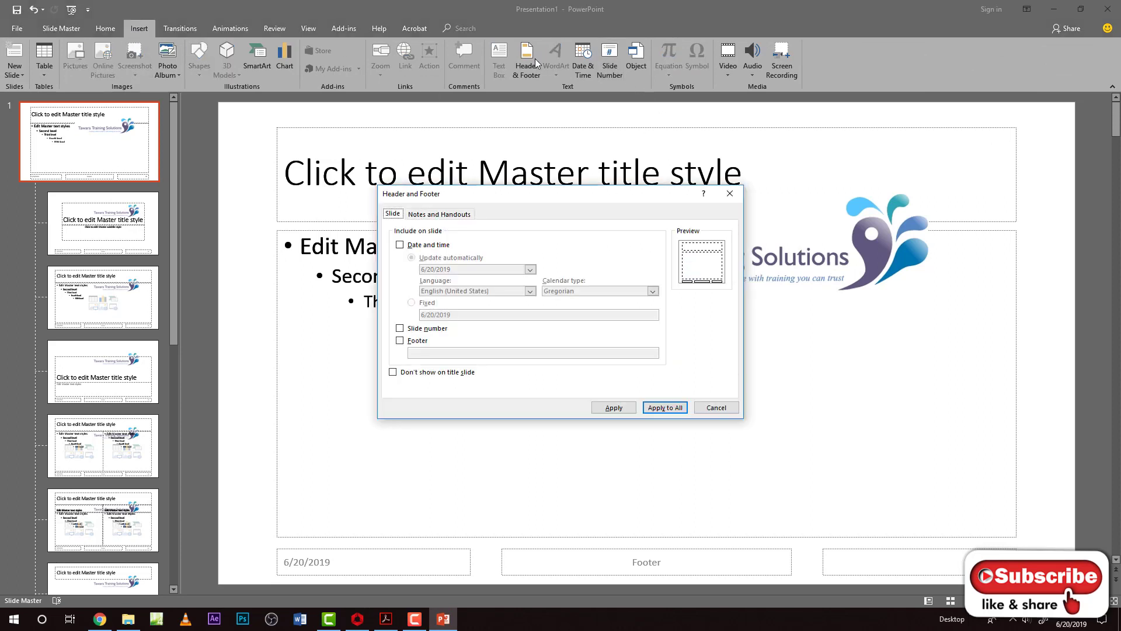
left_click(418, 329)
left_click(415, 341)
left_click(444, 353)
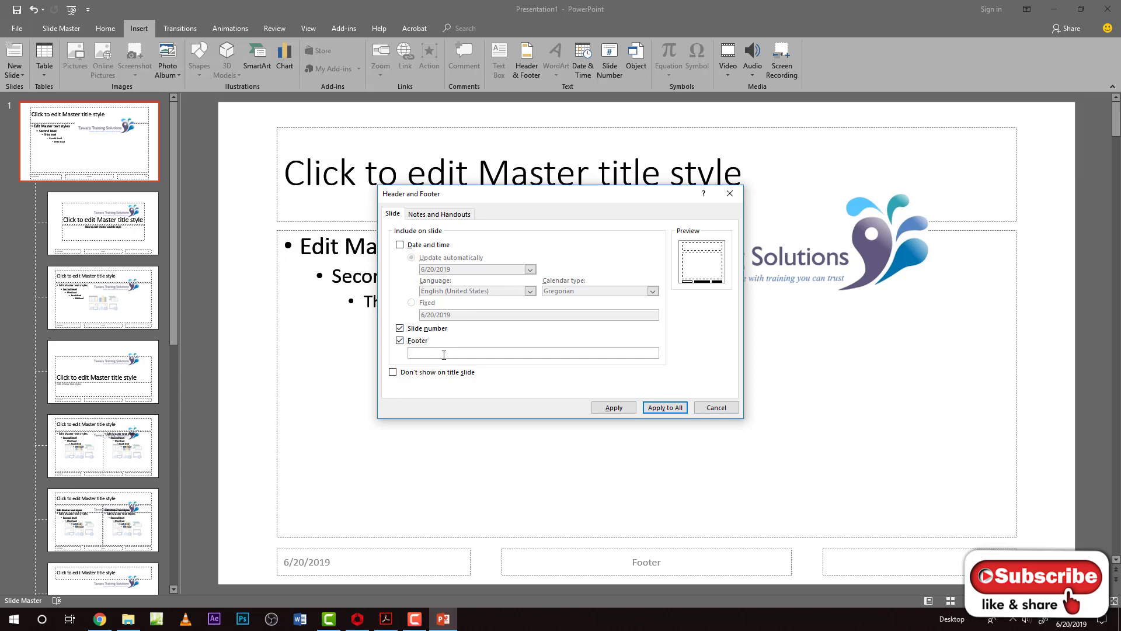
type("your name, centre number and candidate number")
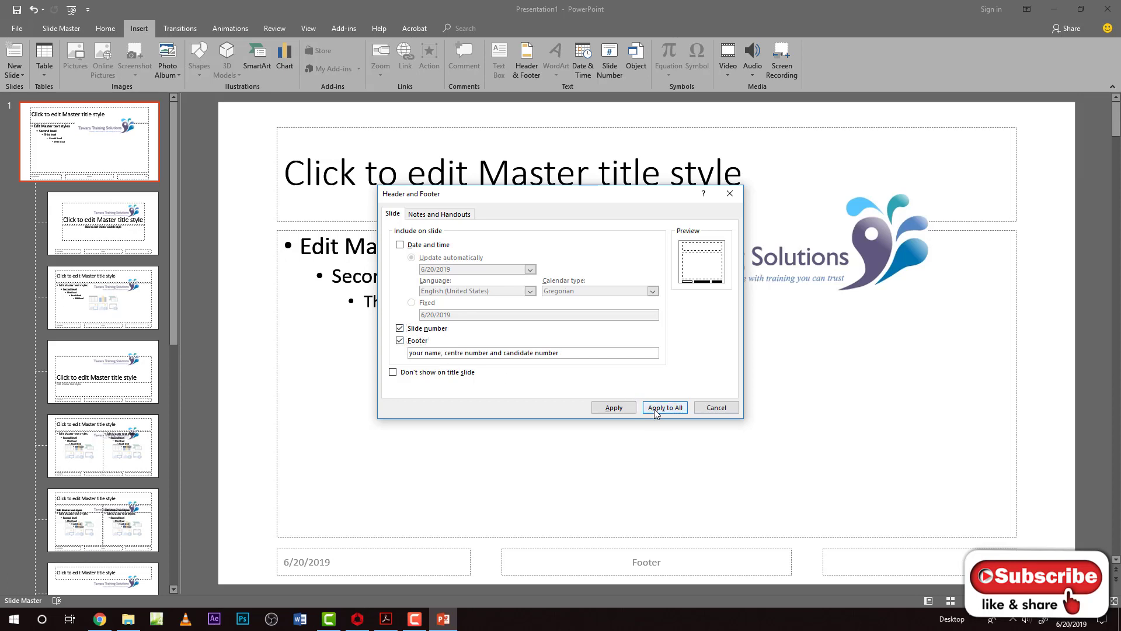
left_click(656, 411)
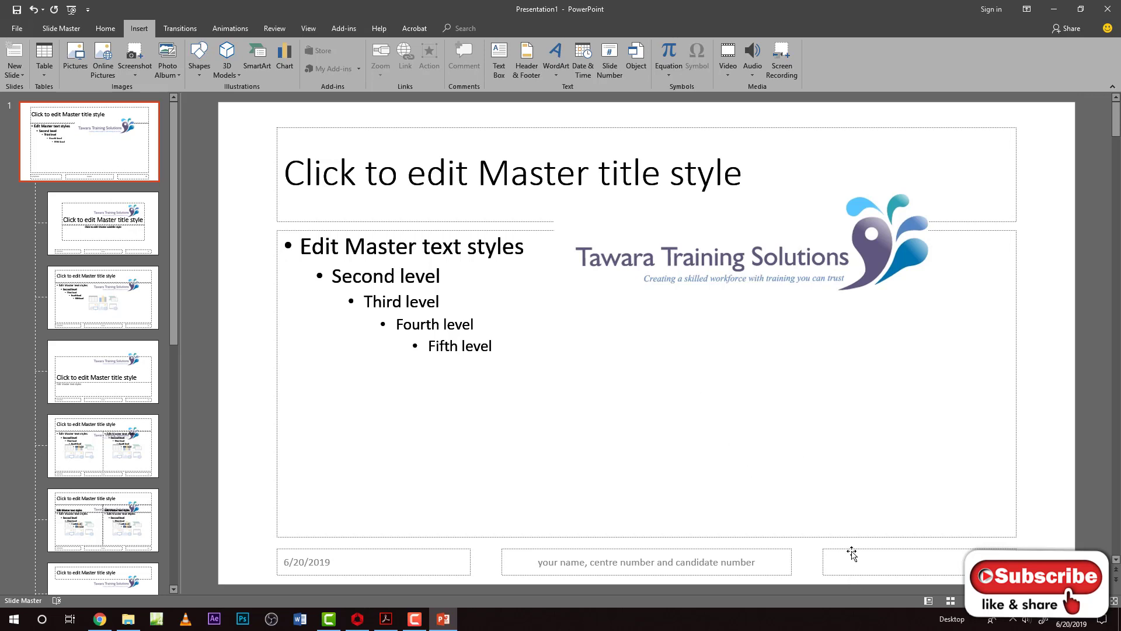
Move the slide number to the top right and lower the body and title boxes.
left_click_drag(851, 554, 901, 114)
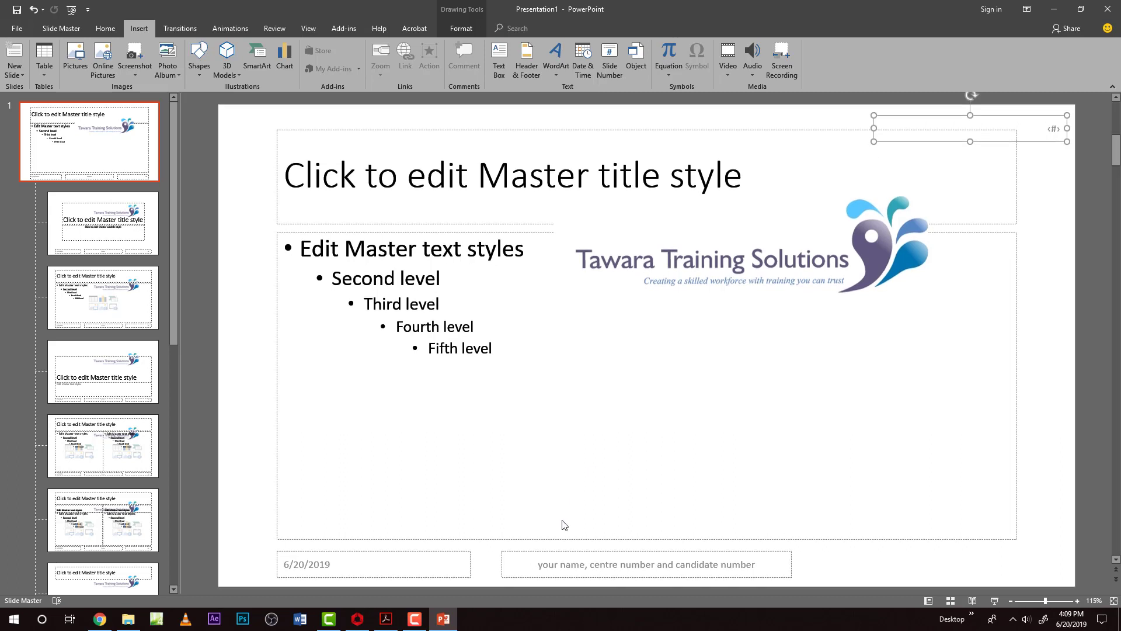
left_click(560, 553)
left_click(255, 445)
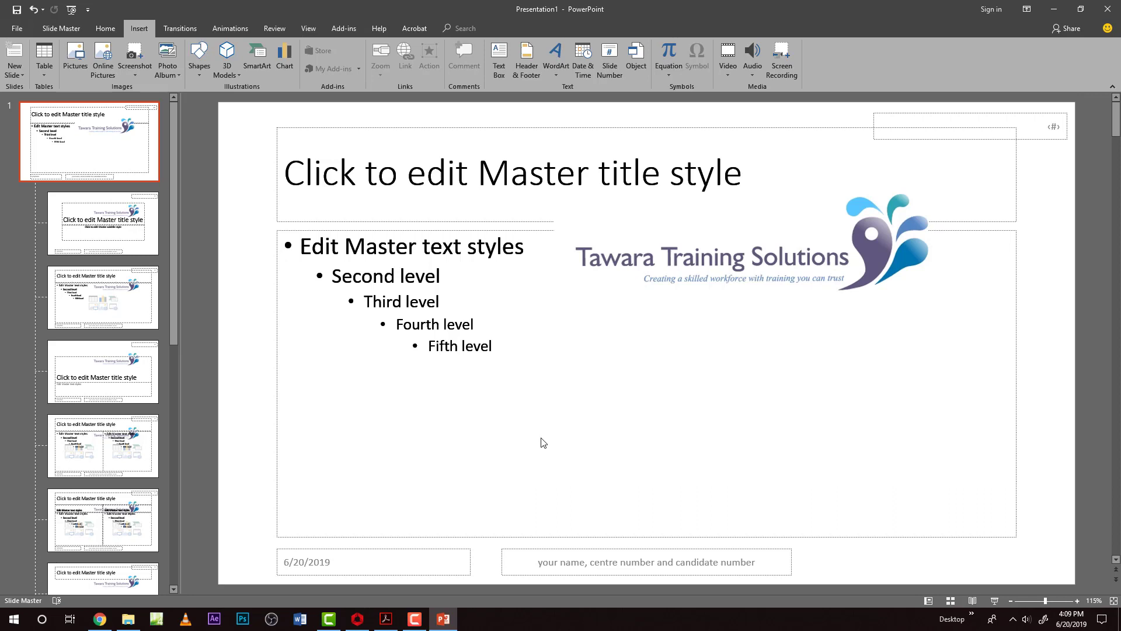
left_click(523, 320)
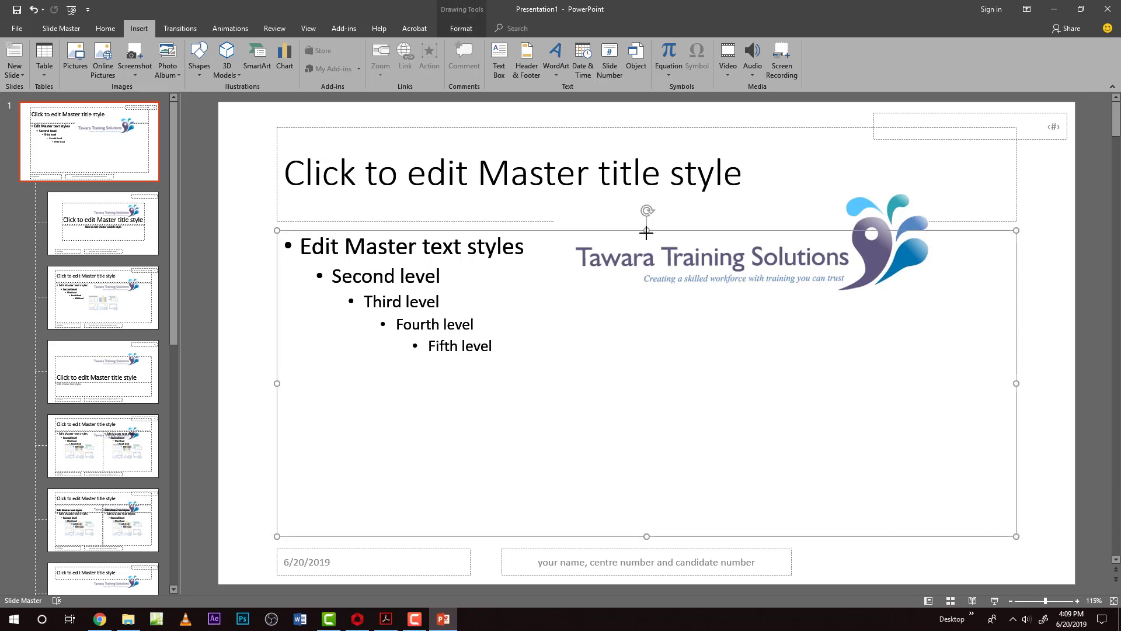
left_click_drag(647, 230, 646, 286)
left_click_drag(508, 219, 503, 278)
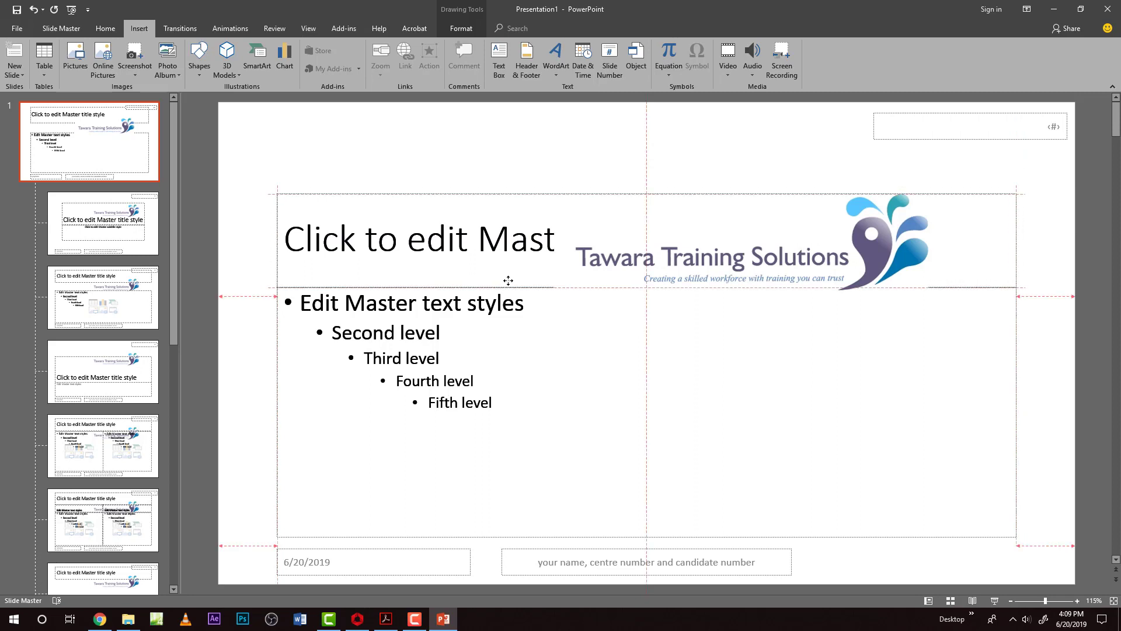
Move the logo to the master slide's top-left corner, nudged slightly down.
left_click(722, 257)
mouse_move(722, 257)
left_mouse_down()
mouse_move(360, 169)
mouse_move(404, 163)
left_mouse_up()
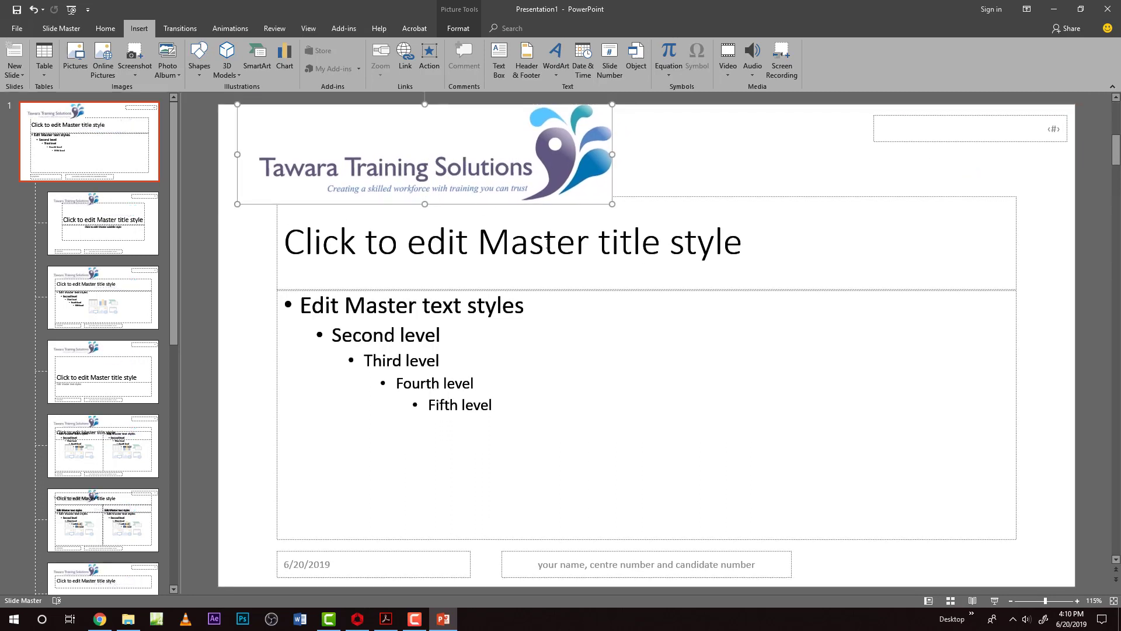
key("ctrl+Down")
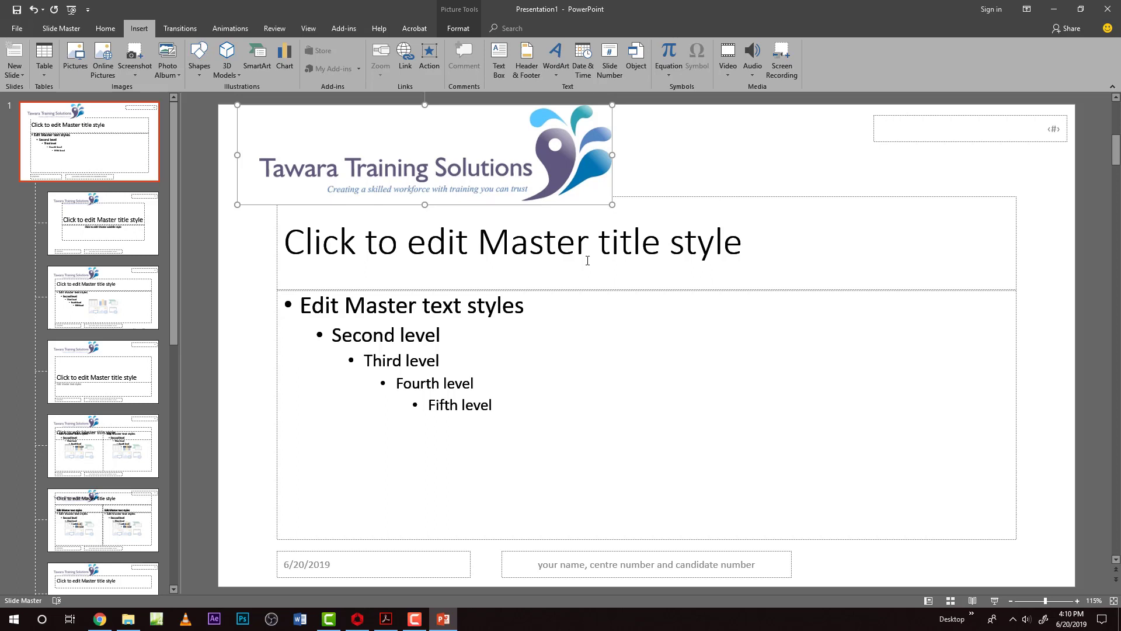
key("ctrl+Down")
left_click(646, 164)
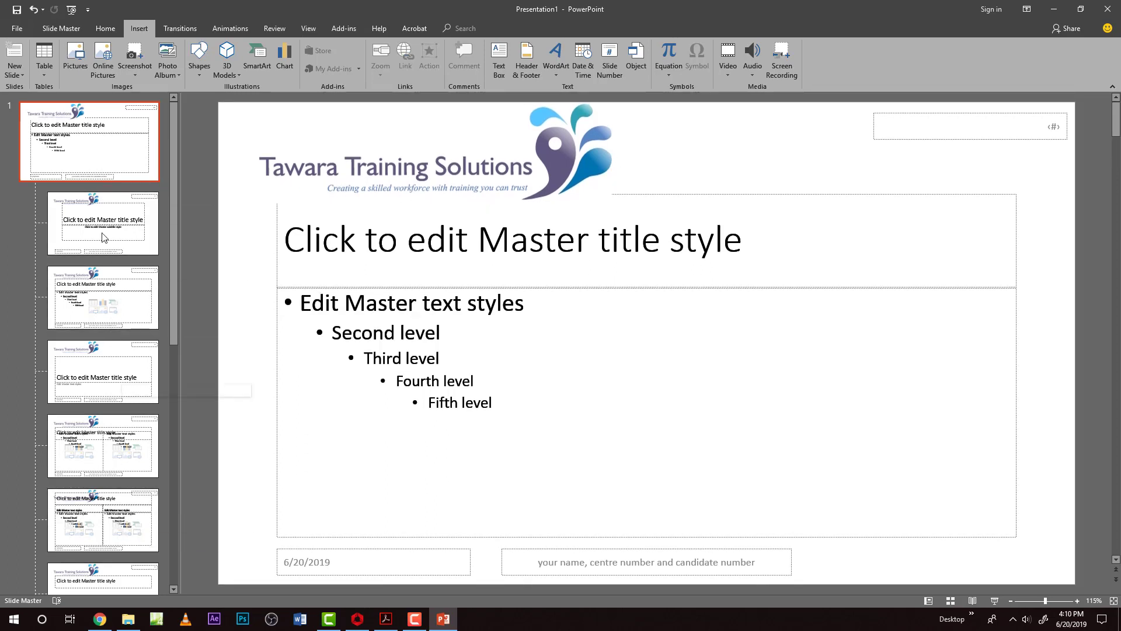
Recheck question 34's rule that no other master features be displayed.
key("alt+Tab")
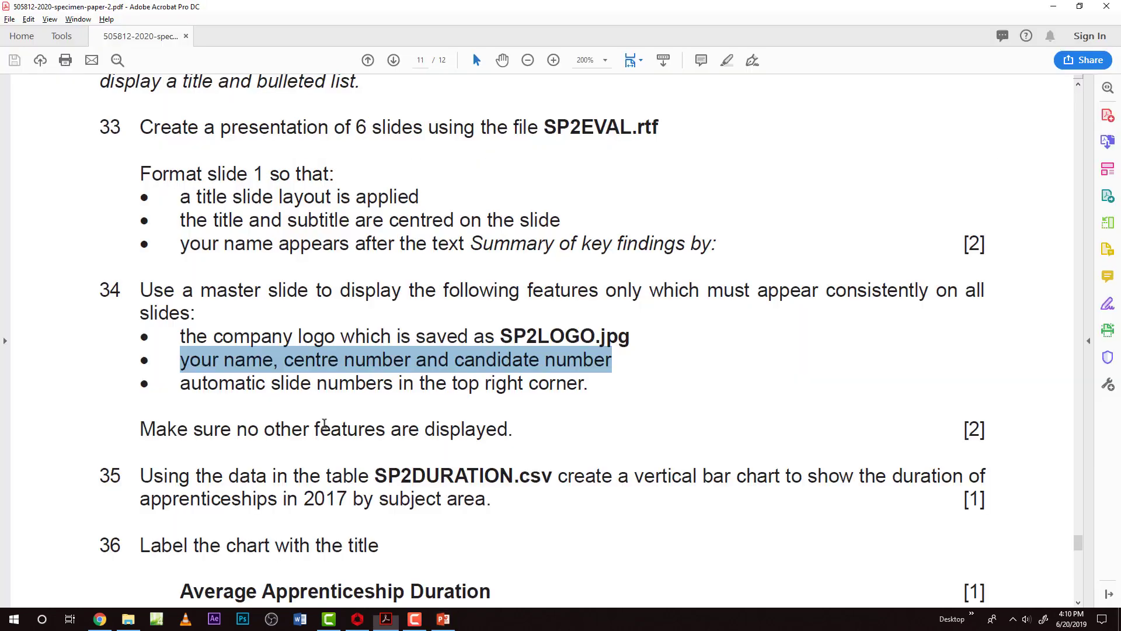
scroll(229, 408, "down", 3)
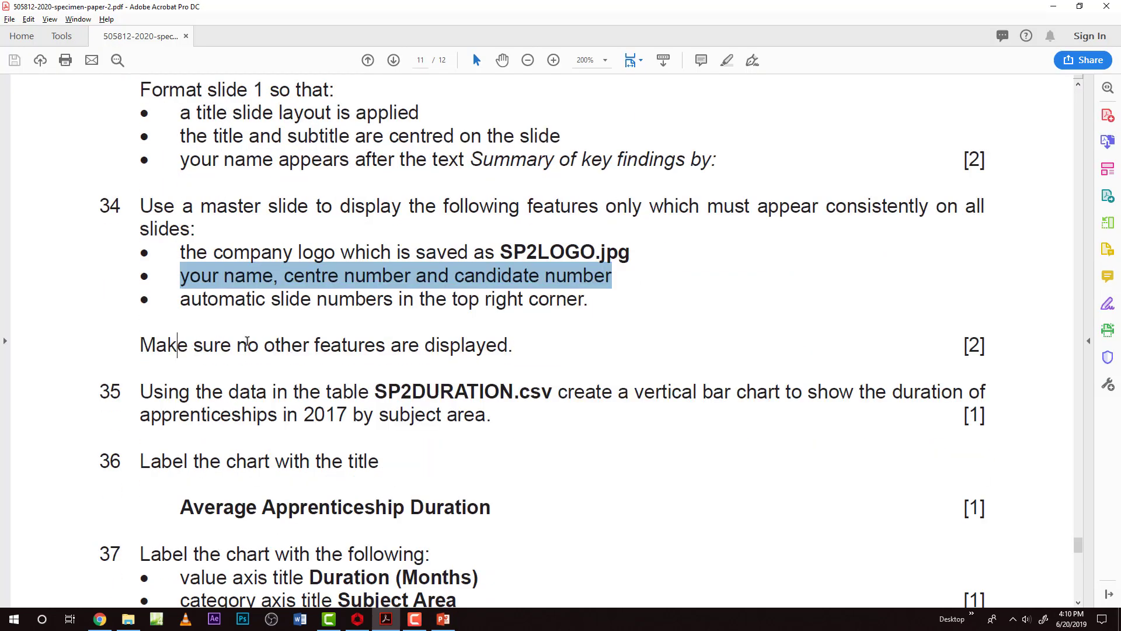
left_click_drag(140, 344, 418, 344)
Lower the top edges of the master and Title Slide layout title boxes below the logo.
key("alt+Tab")
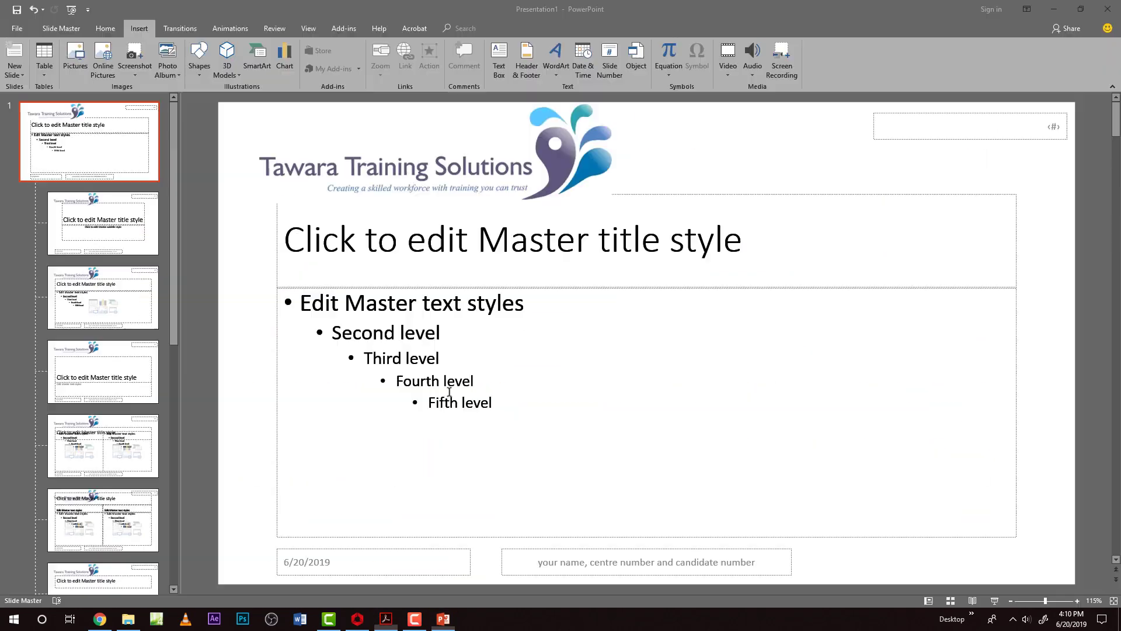
left_click(456, 256)
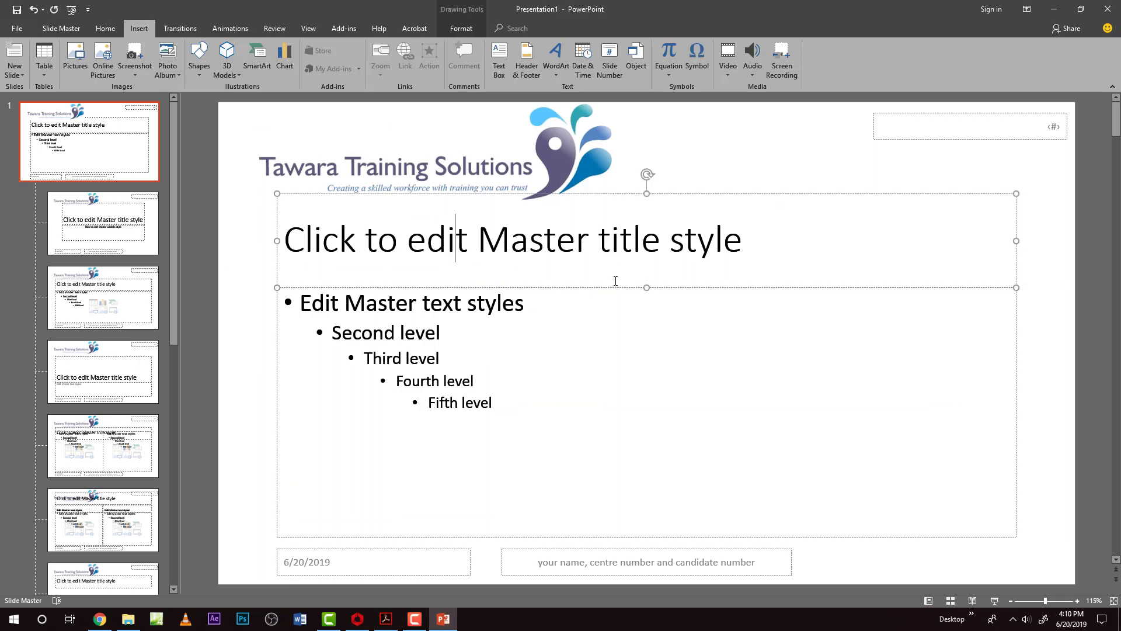
left_click_drag(647, 193, 646, 202)
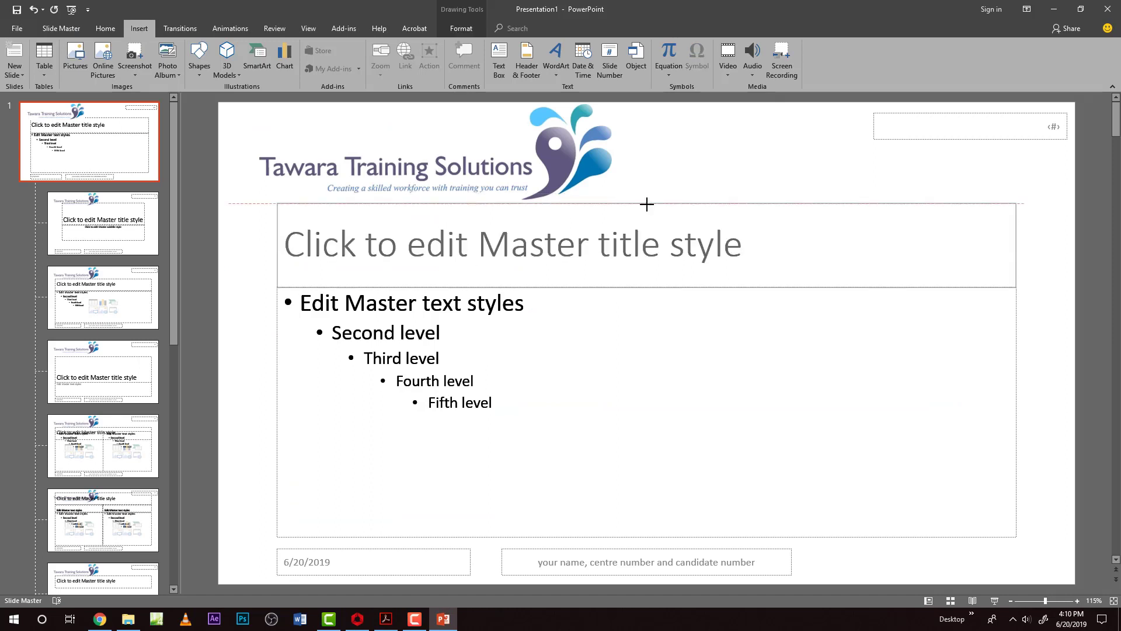
left_click(107, 223)
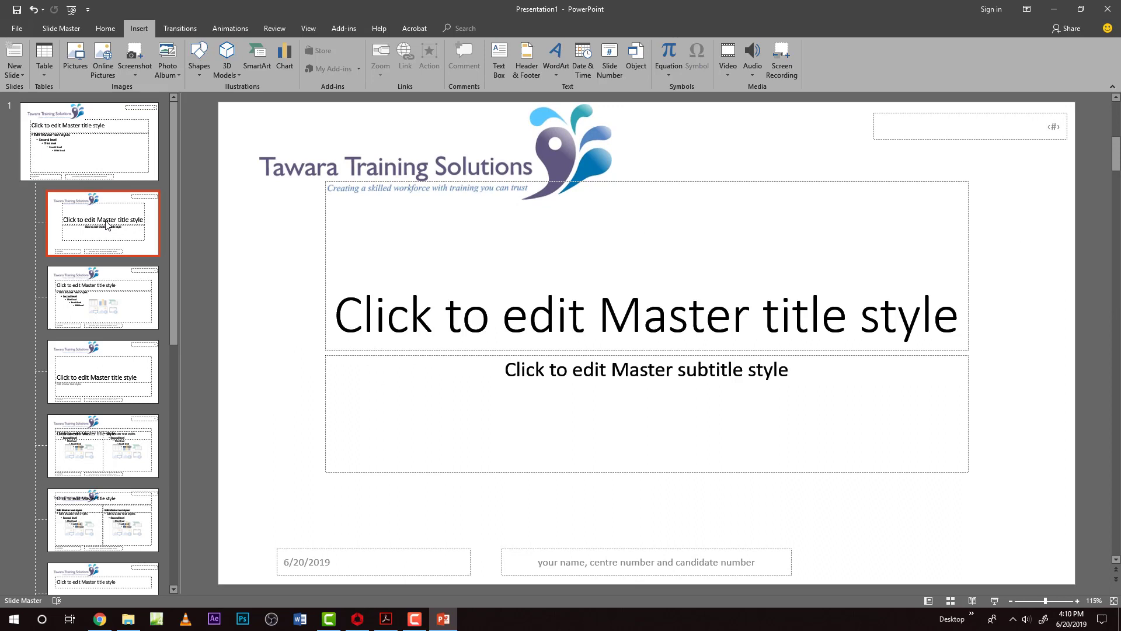
left_click(642, 300)
left_click_drag(646, 182, 646, 214)
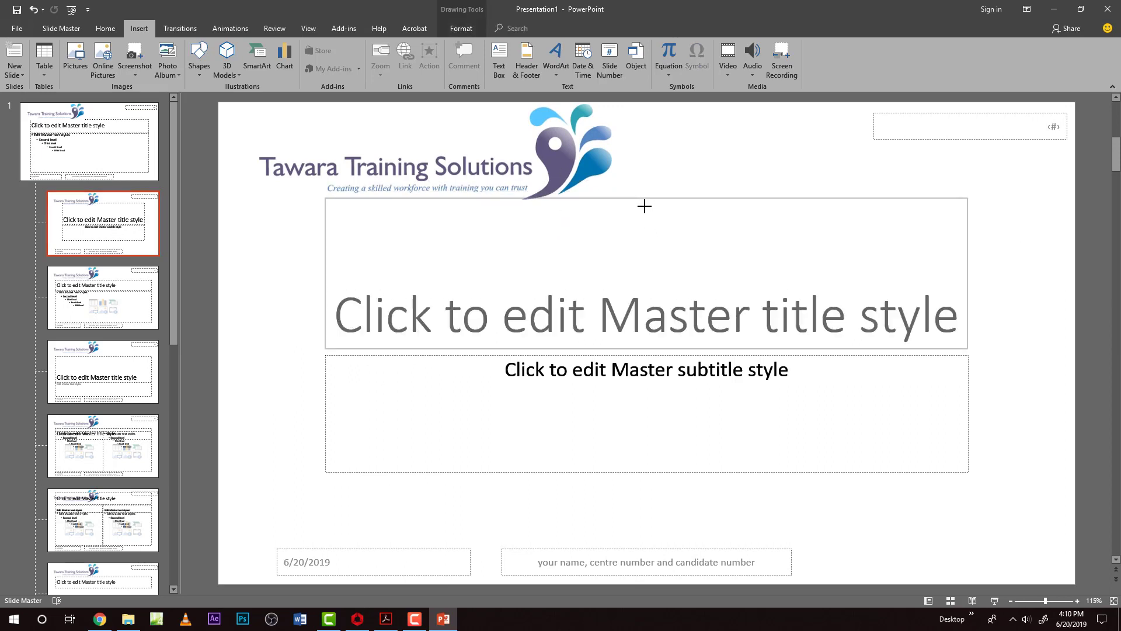
left_click(676, 168)
left_click(103, 298)
key("alt+Tab")
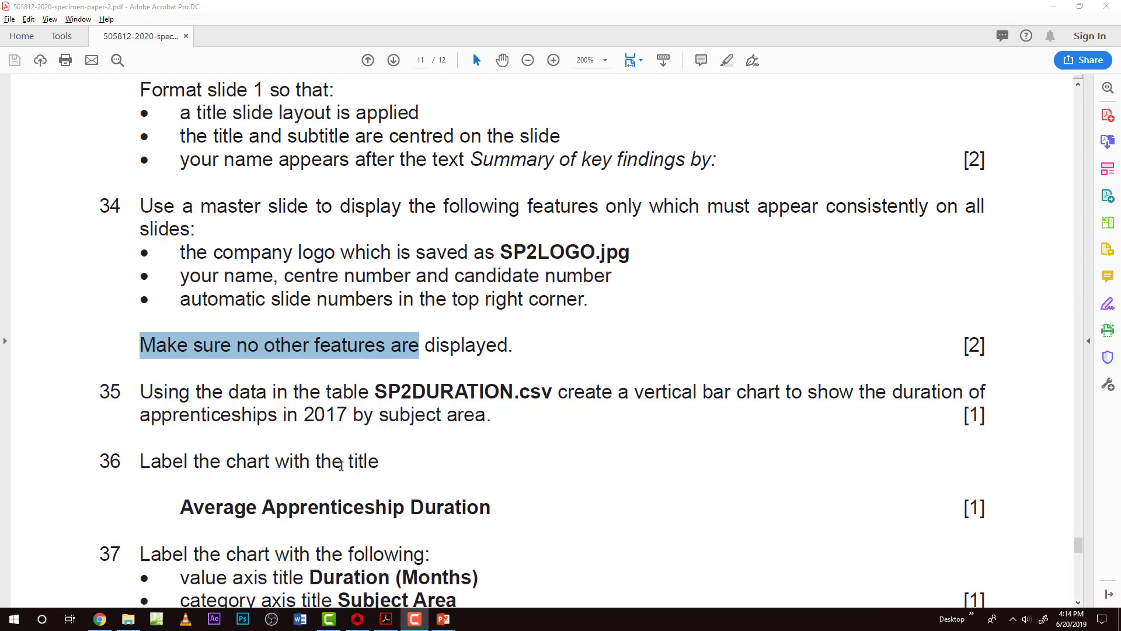
Open SP2DURATION.csv from the presentation folder.
left_click(128, 618)
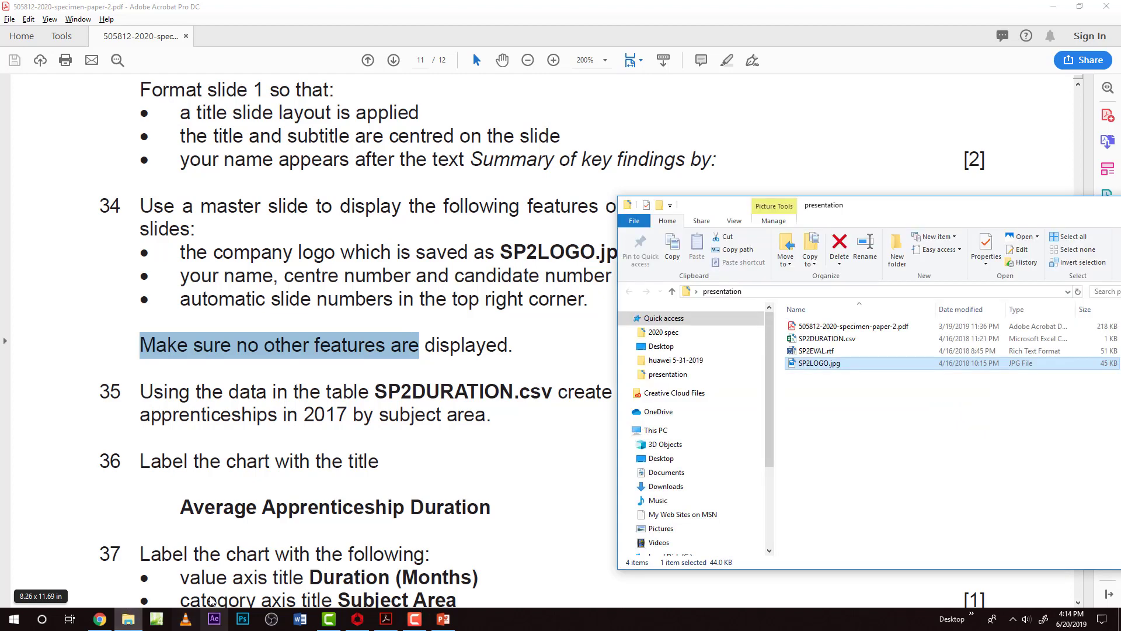
left_click_drag(846, 205, 609, 181)
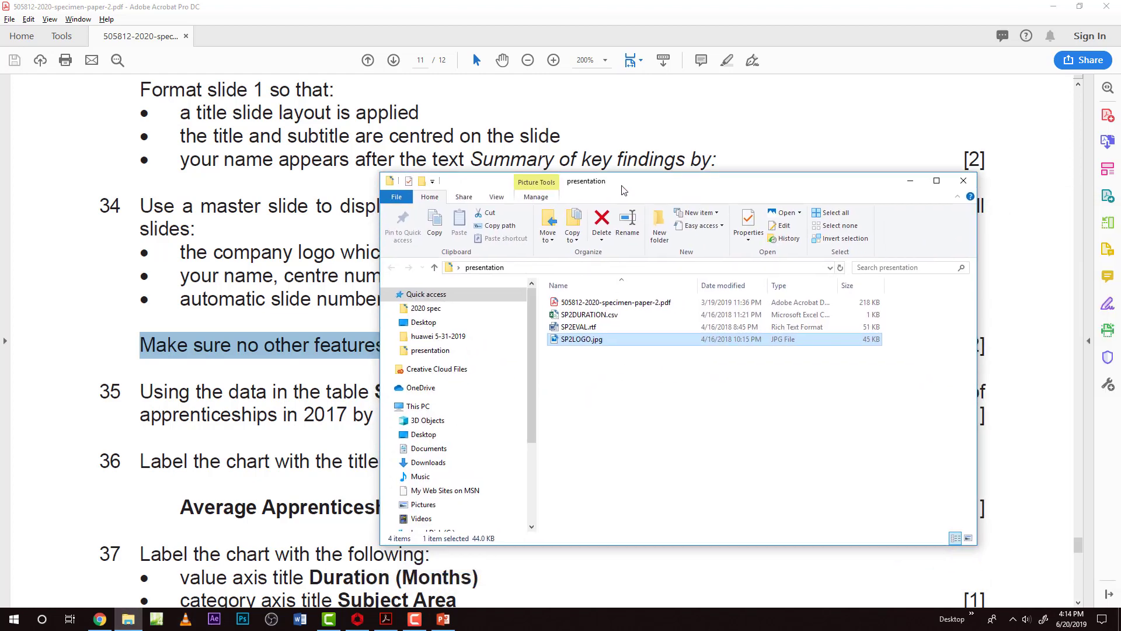
left_click(578, 313)
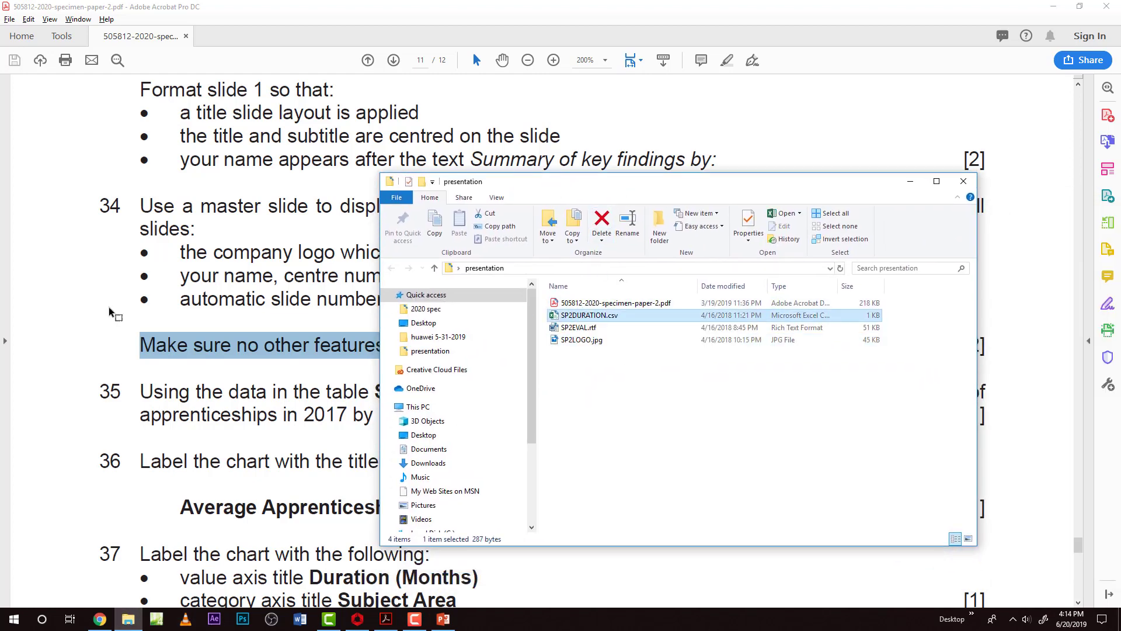
Highlight 'vertical bar chart' in question 35 of the exam paper.
left_click(165, 300)
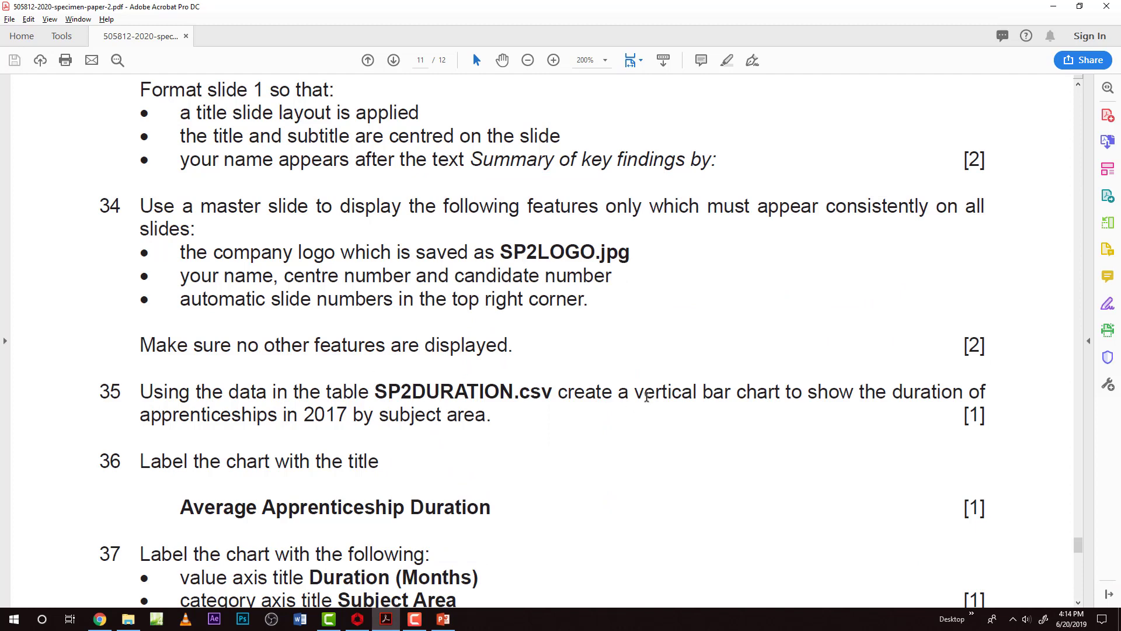
left_click_drag(634, 391, 780, 392)
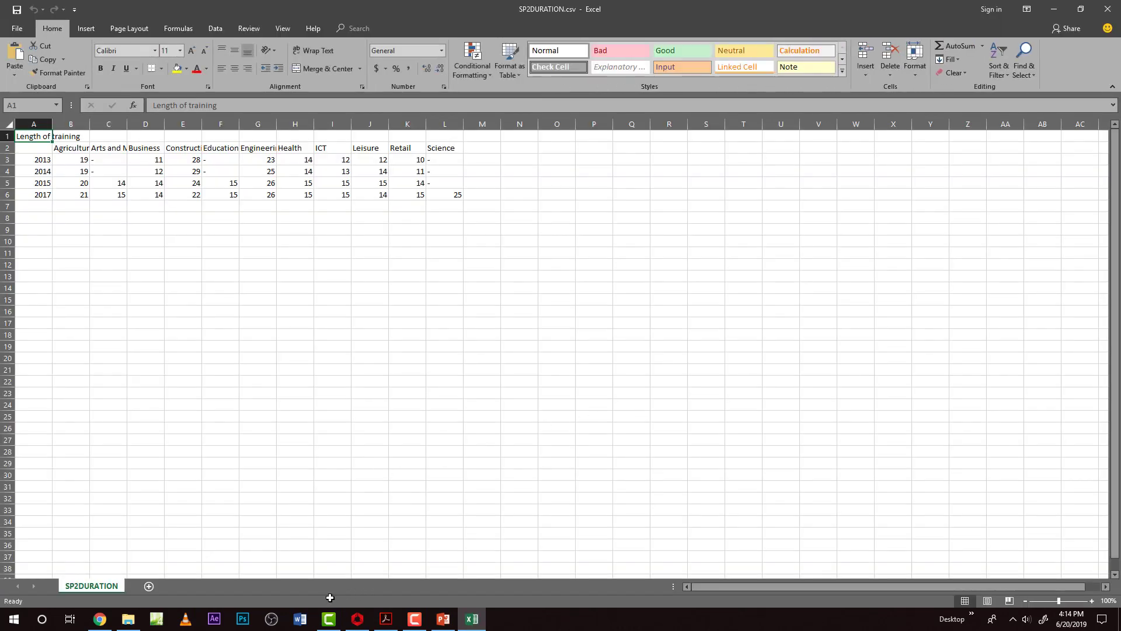
left_click(386, 618)
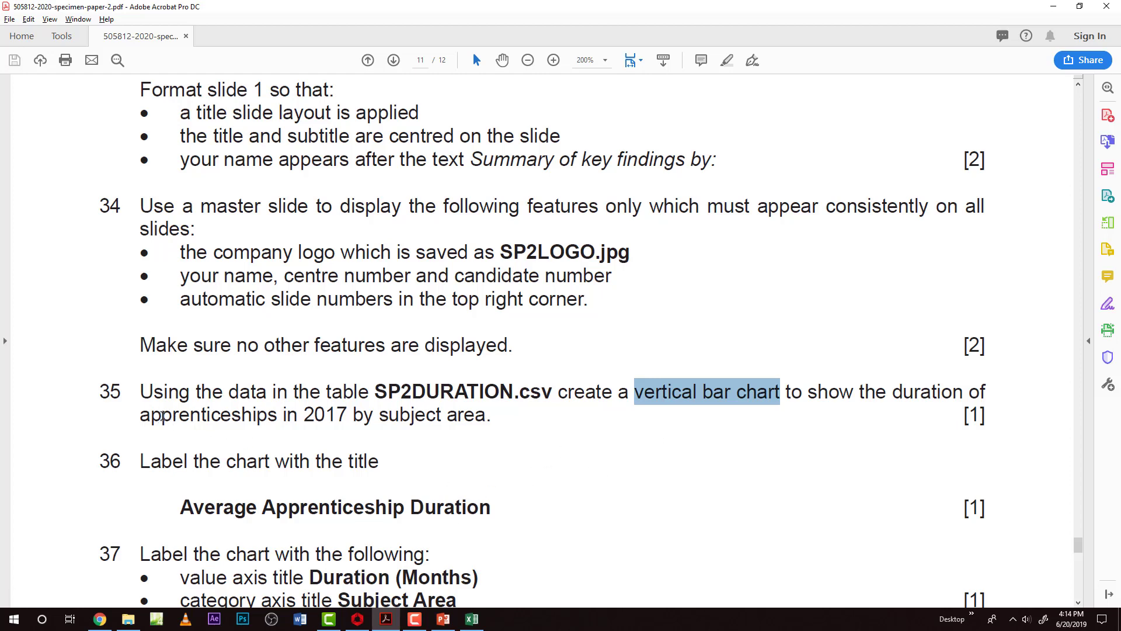
Note the year 2017 in question 35 and auto-fit every column of the SP2DURATION sheet.
double_click(313, 414)
left_click(471, 618)
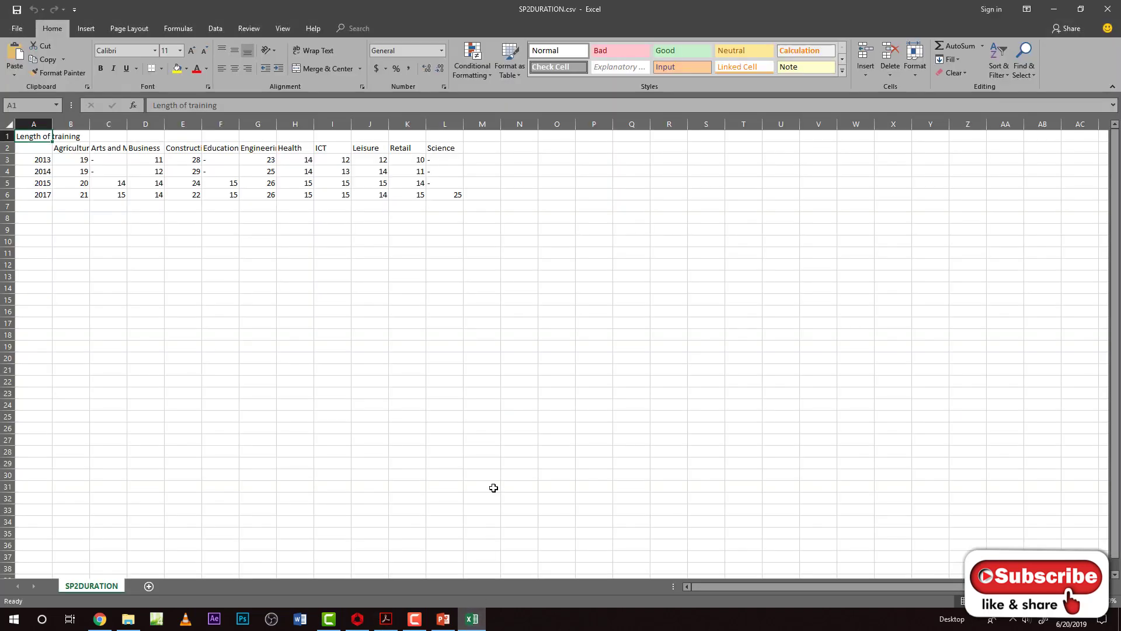
left_click(34, 194)
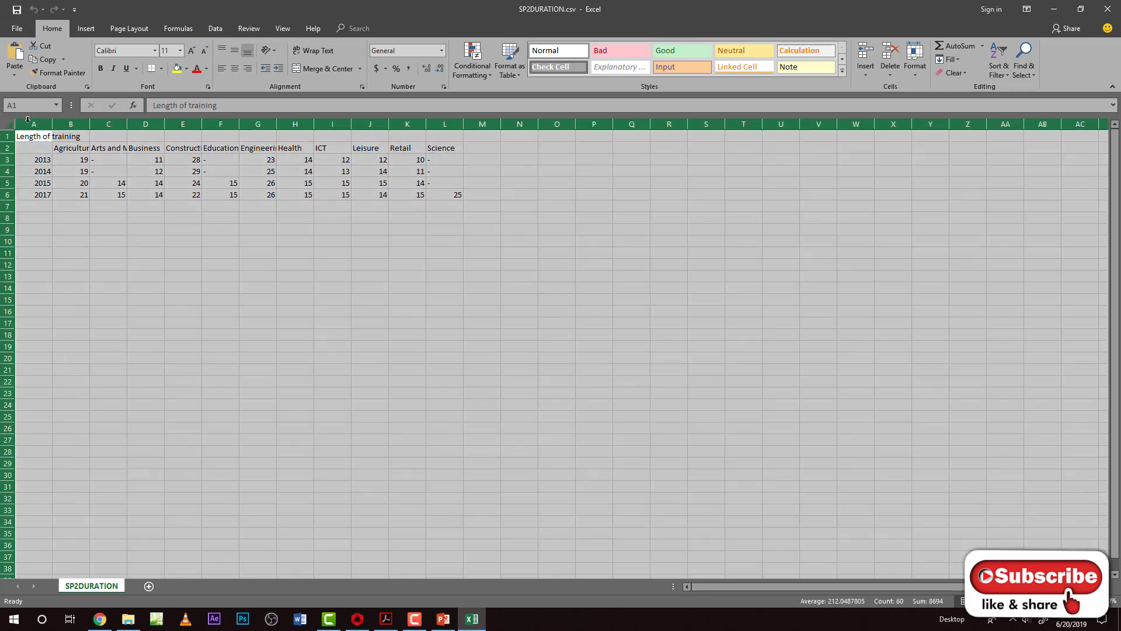
left_click(9, 124)
double_click(51, 122)
left_click(158, 288)
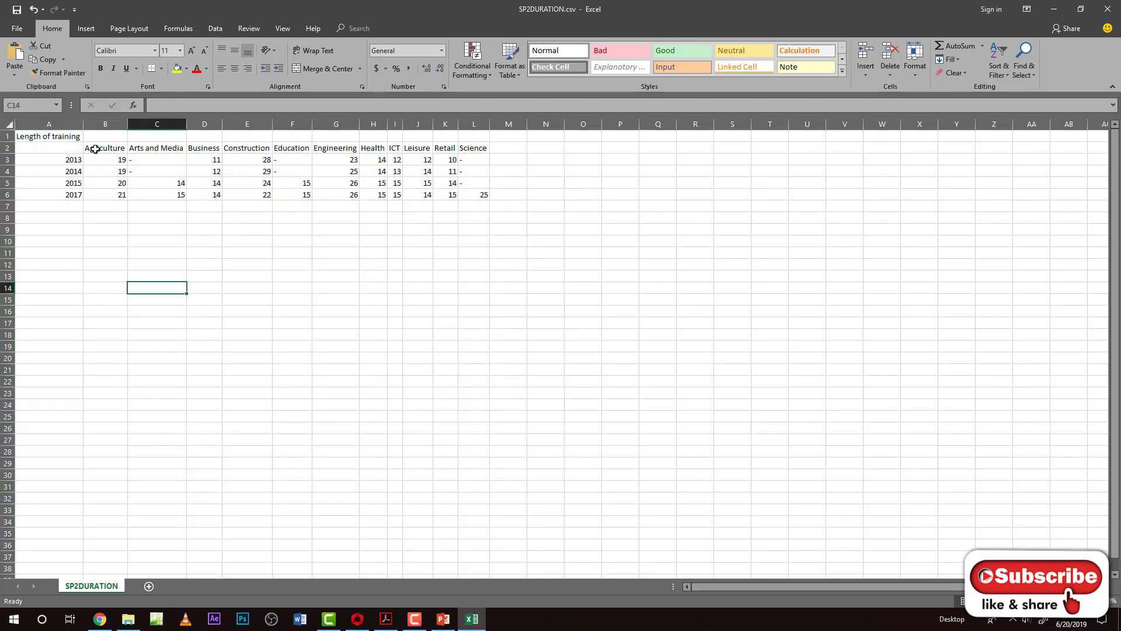
Insert a clustered column chart of row 2 subject areas and row 6 2017 durations, below the data.
left_click_drag(95, 150, 485, 148)
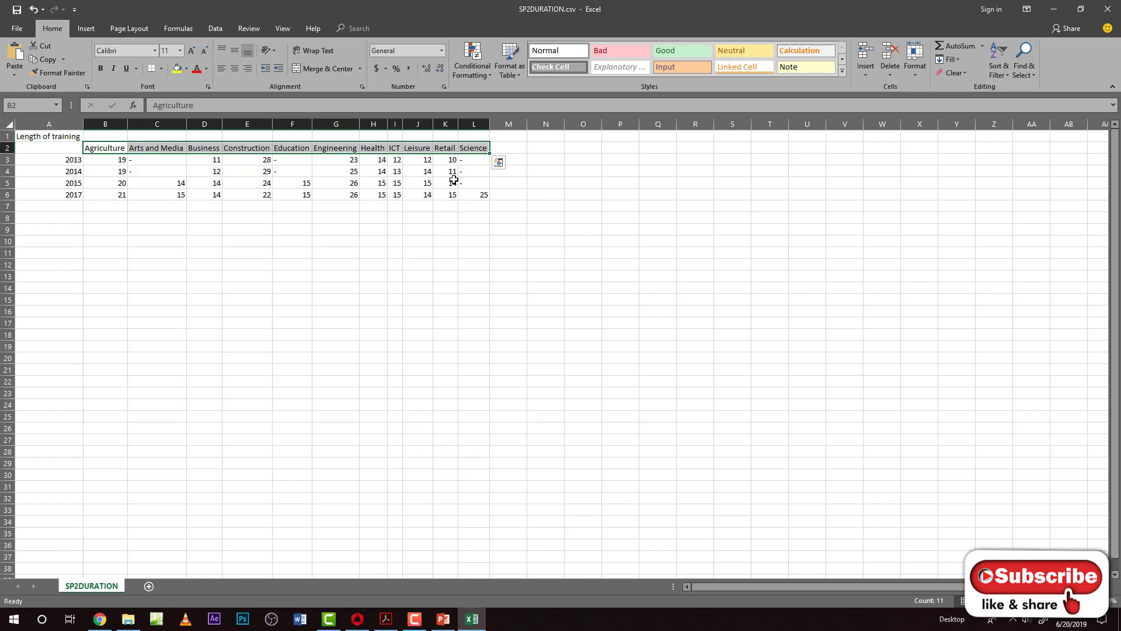
left_click_drag(100, 195, 471, 189, "ctrl")
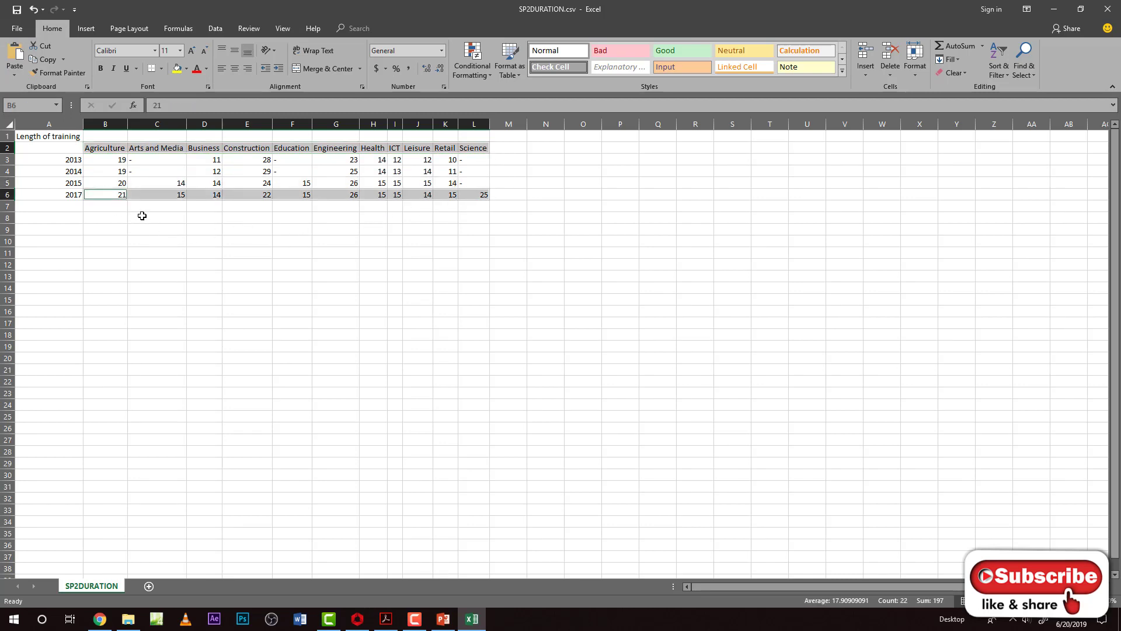
left_click(86, 29)
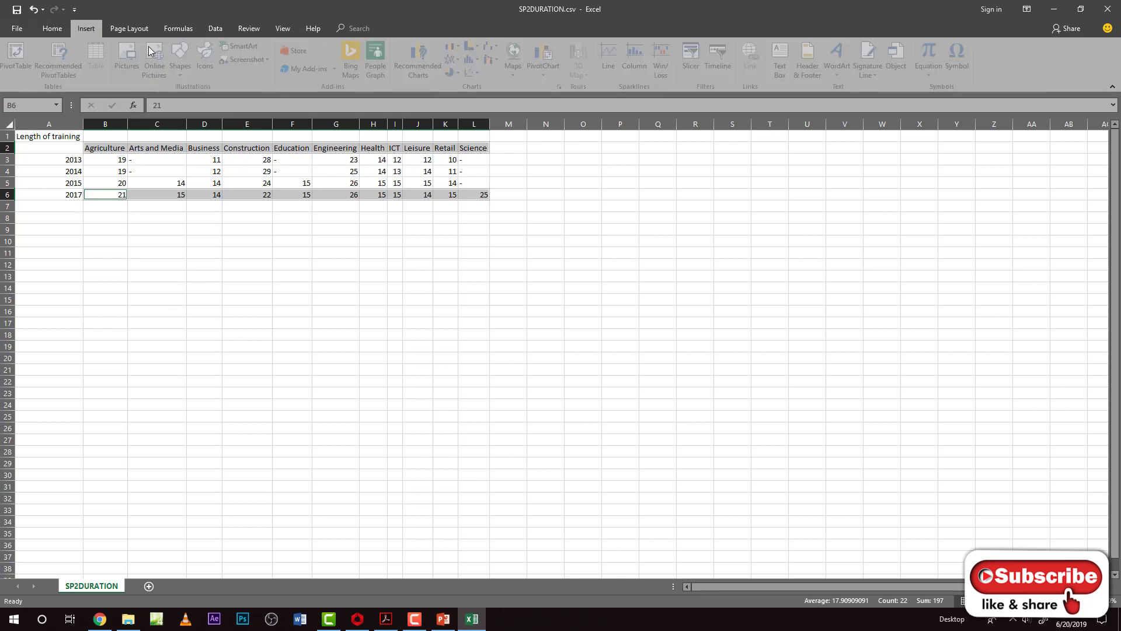
left_click(455, 46)
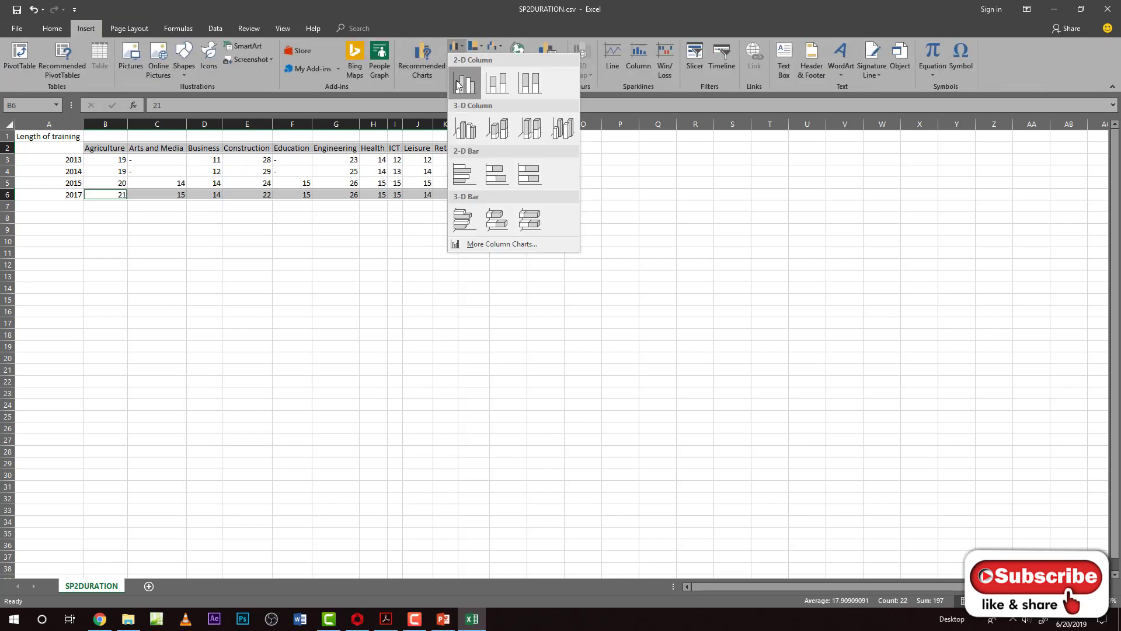
left_click(458, 85)
mouse_move(460, 288)
left_mouse_down()
mouse_move(501, 262)
mouse_move(345, 185)
mouse_move(356, 243)
left_mouse_up()
key("alt+Tab")
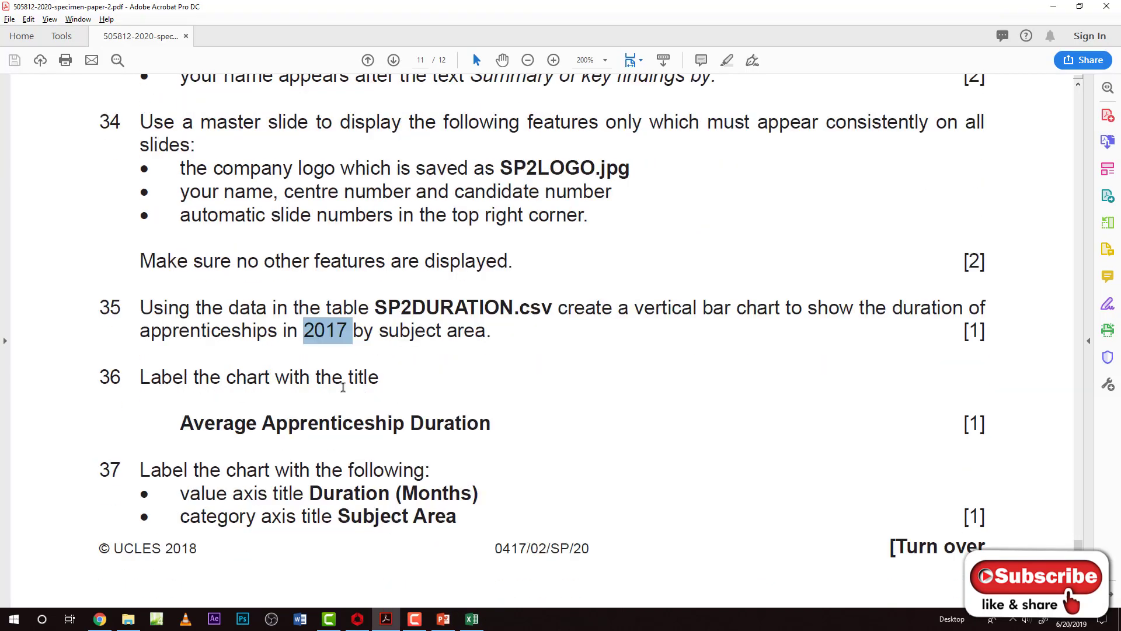
left_click_drag(178, 424, 491, 423)
key("ctrl+c")
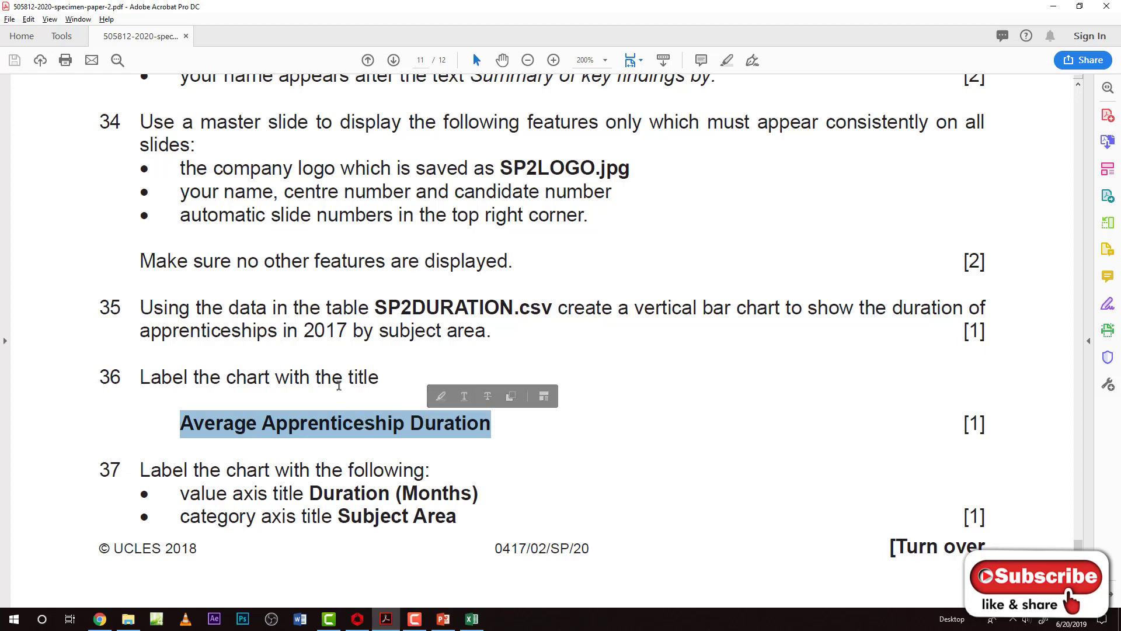
Paste 'Average Apprenticeship Duration' as the chart title.
key("alt+Tab")
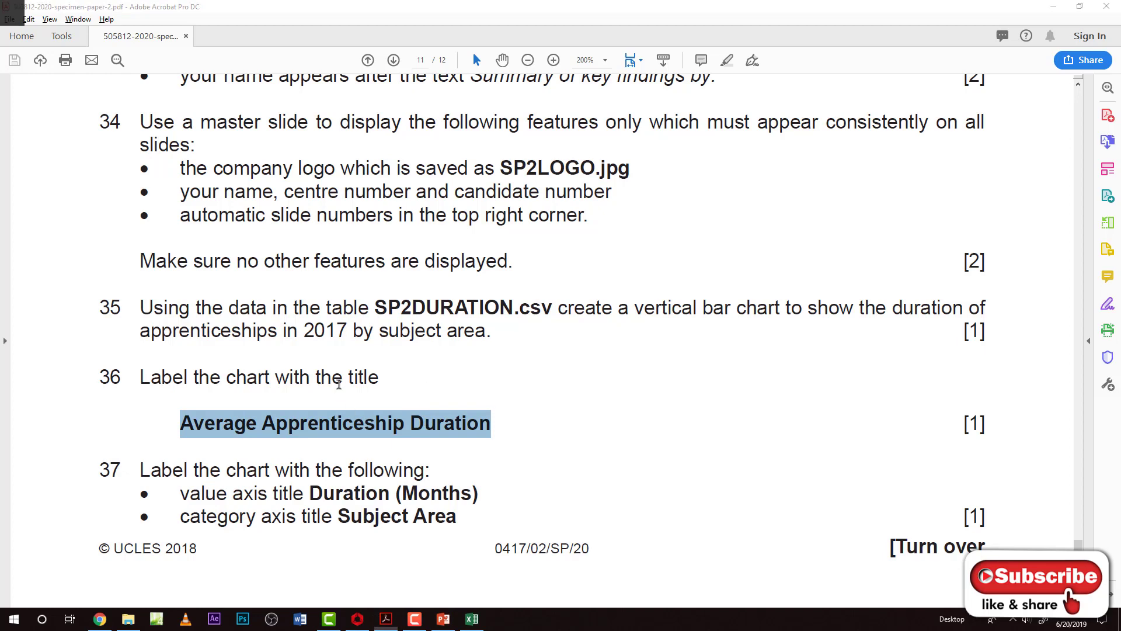
left_click(512, 244)
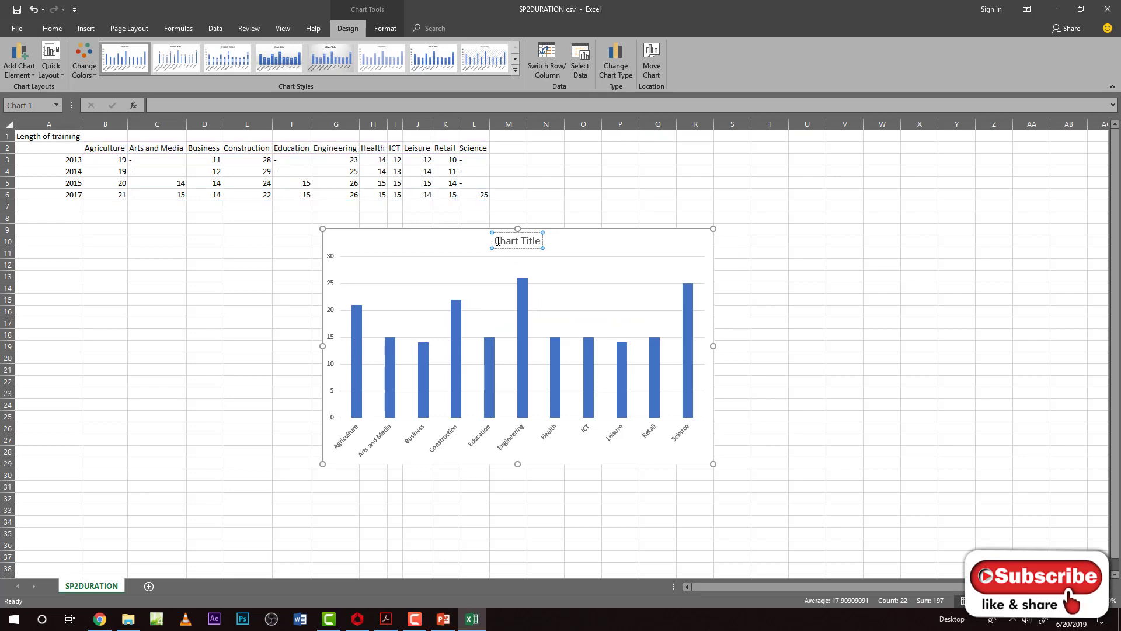
triple_click(497, 241)
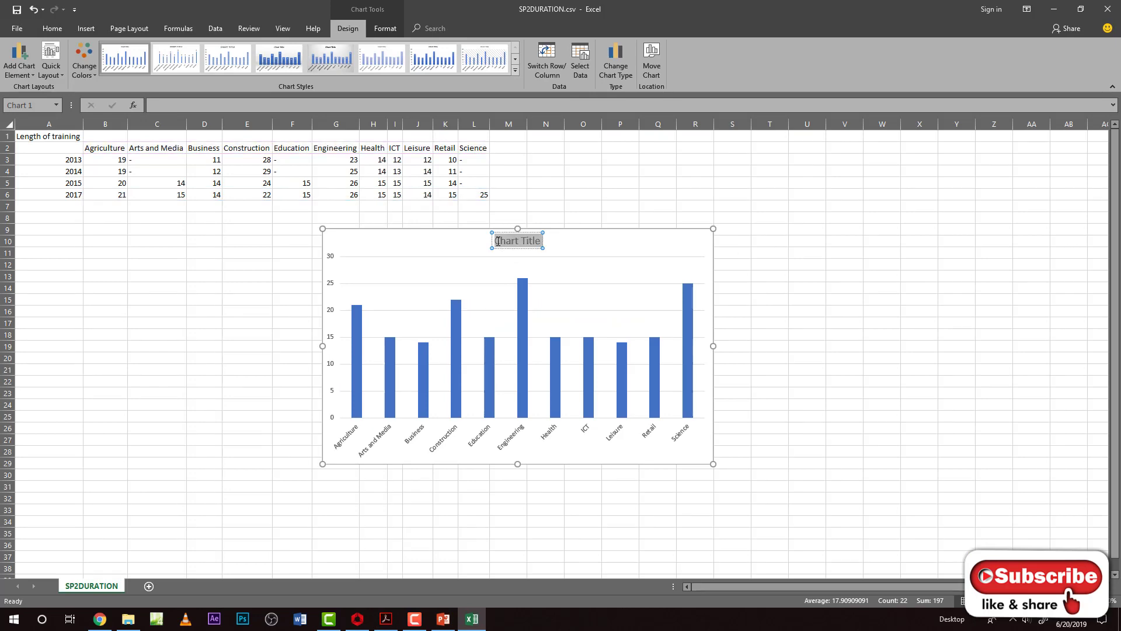
key("ctrl+v")
left_click(815, 281)
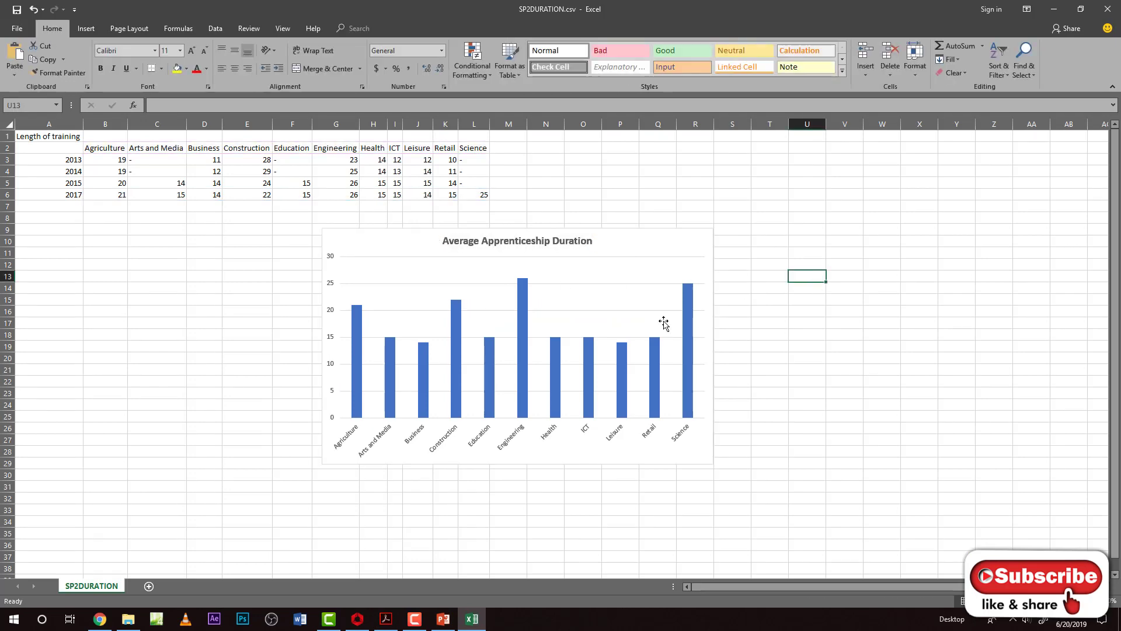
Copy the value-axis title 'Duration (Months)' from question 37 of the exam paper.
key("alt+Tab")
scroll(264, 467, "down", 1)
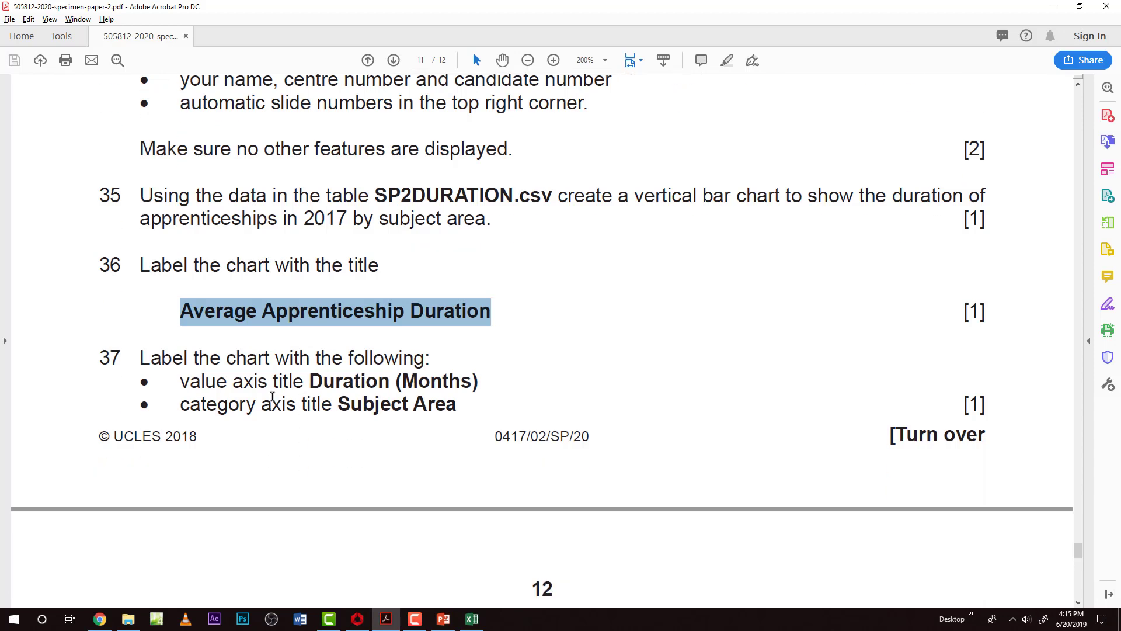
left_click_drag(311, 380, 476, 380)
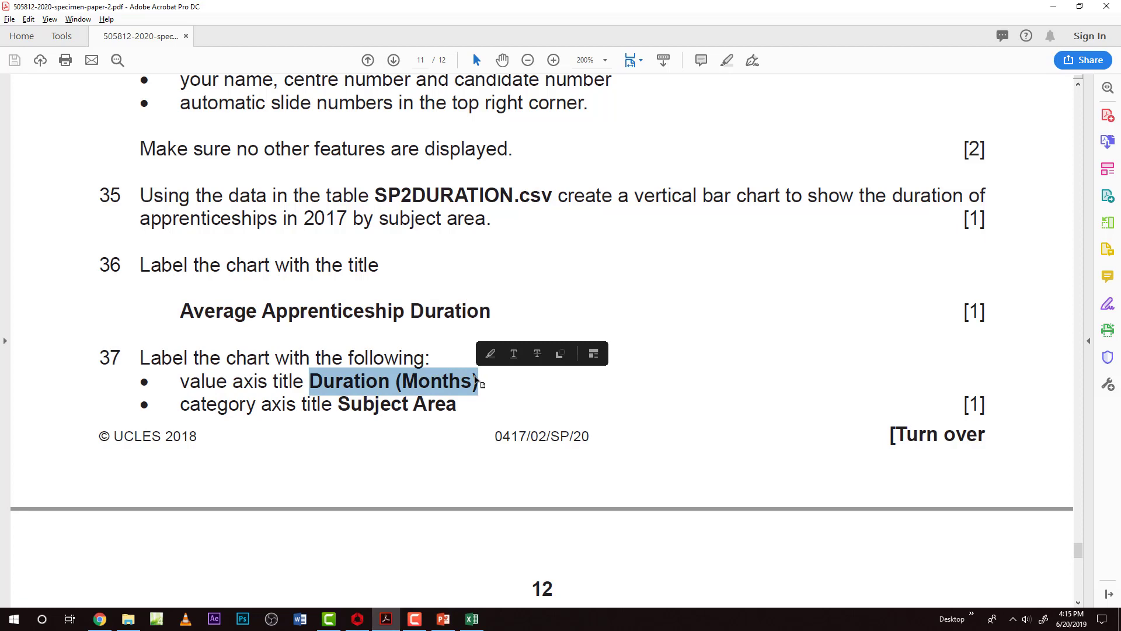
key("alt+Tab")
Add axis titles to the chart and label the vertical axis 'Duration (Months)'.
left_click(677, 248)
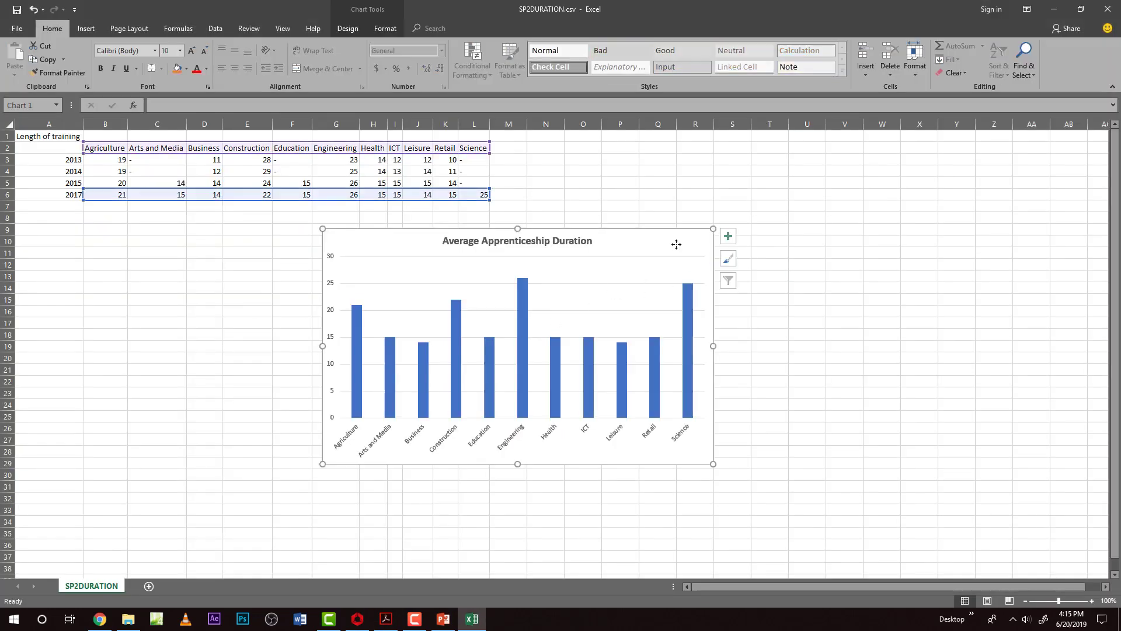
left_click(728, 236)
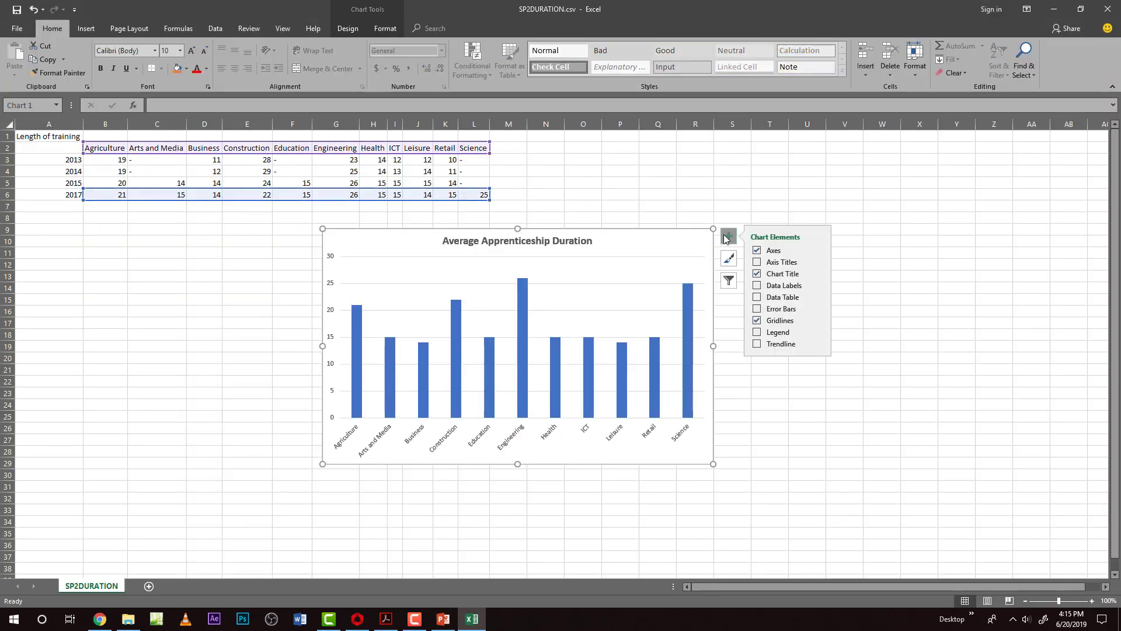
left_click(757, 261)
left_click(337, 323)
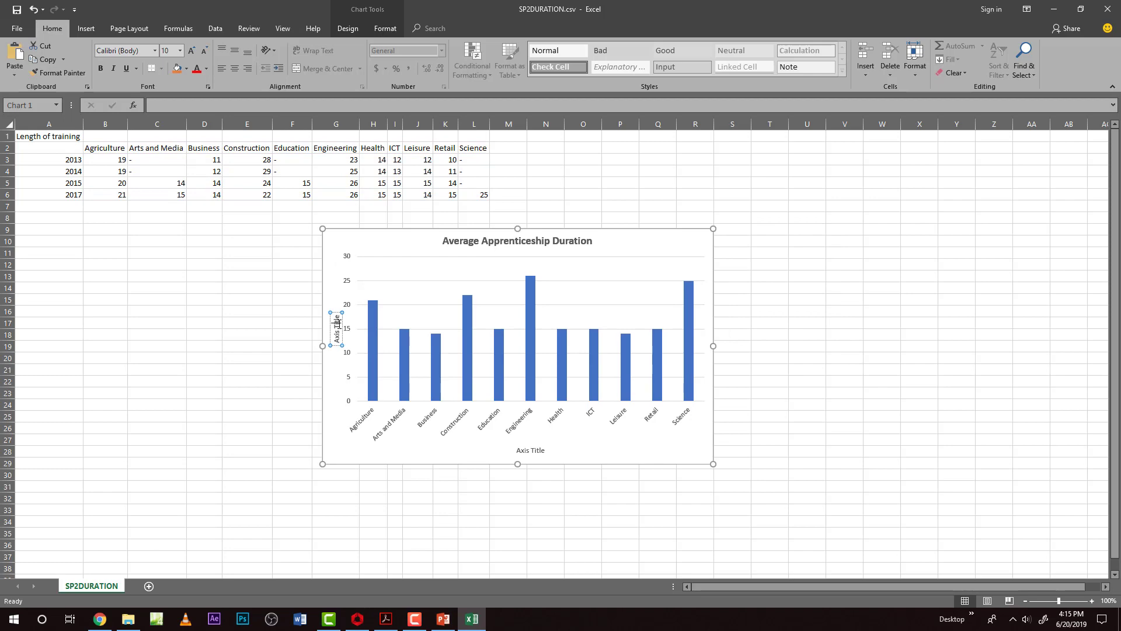
triple_click(337, 322)
key("alt+Tab")
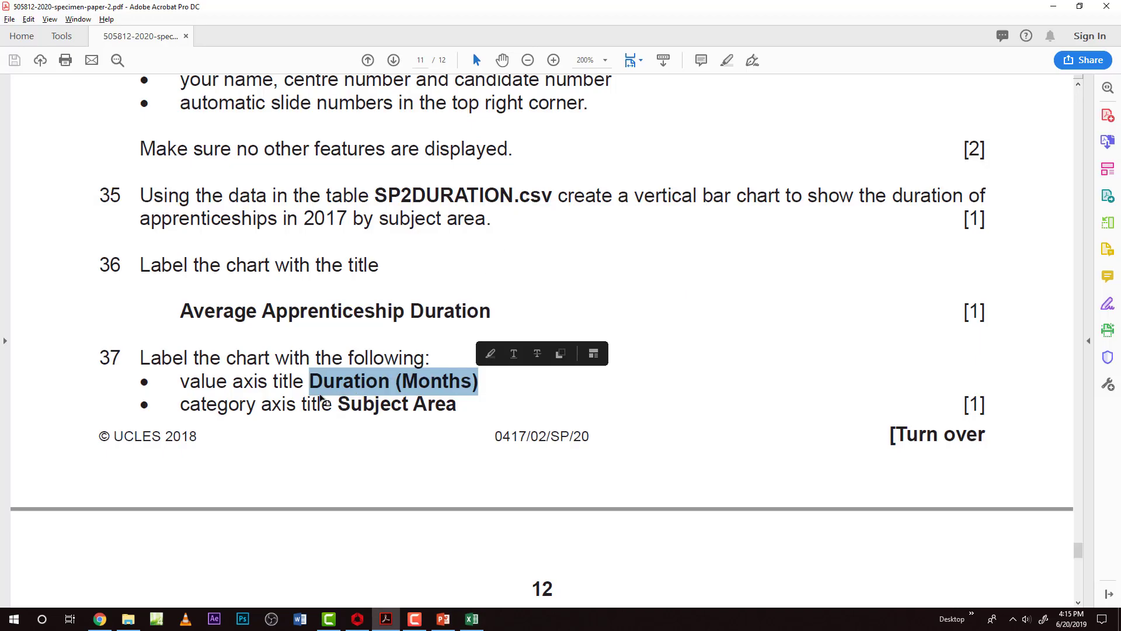
Label the horizontal axis 'Subject Area', then scroll to the exam's next question.
left_click_drag(336, 401, 460, 411)
key("ctrl+c")
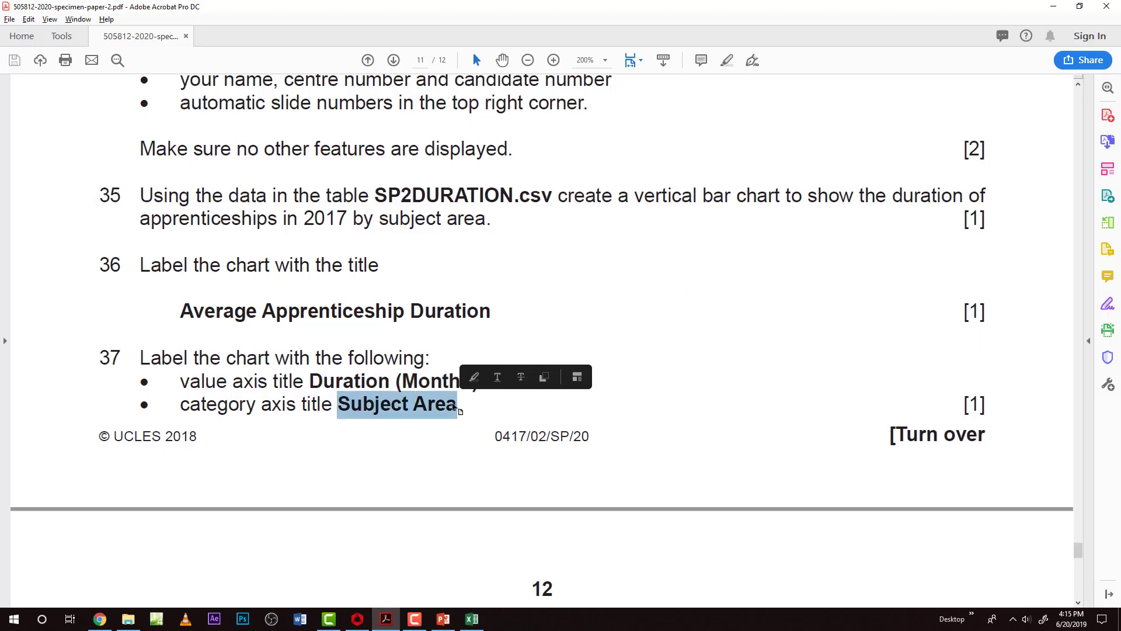
key("alt+Tab")
left_click(526, 448)
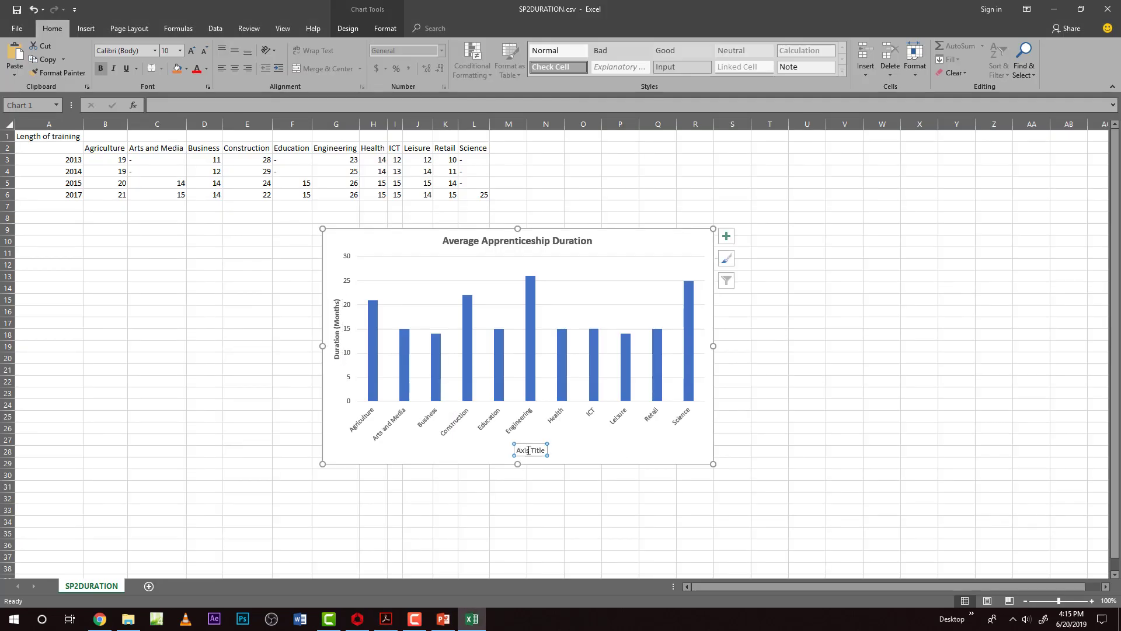
key("ctrl+a")
key("ctrl+v")
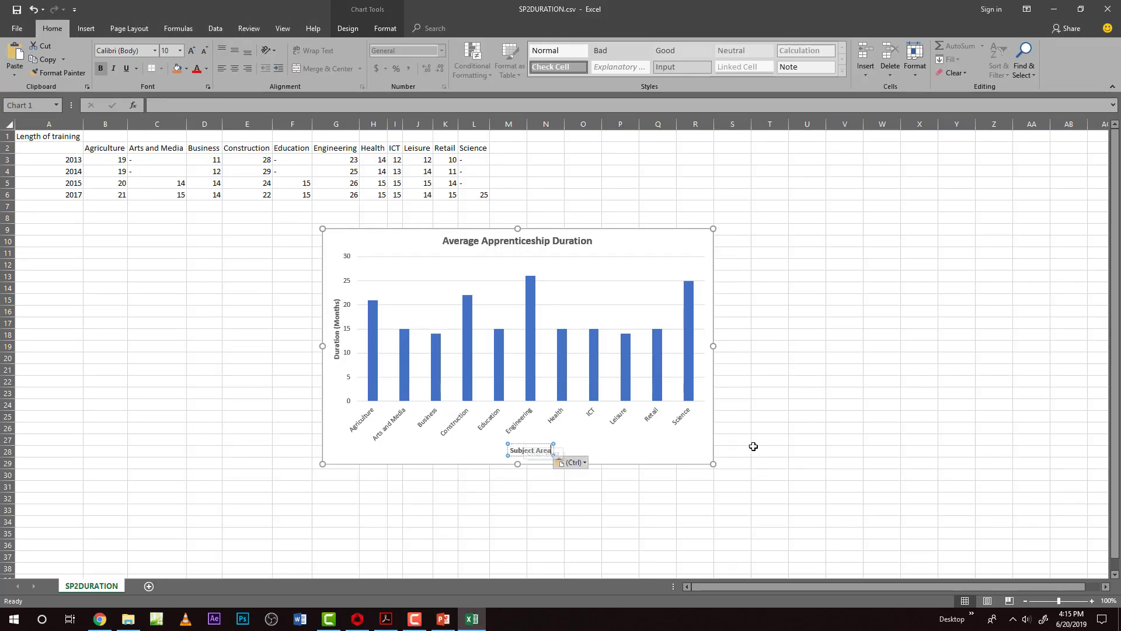
left_click(764, 442)
key("alt+Tab")
scroll(272, 480, "down", 2)
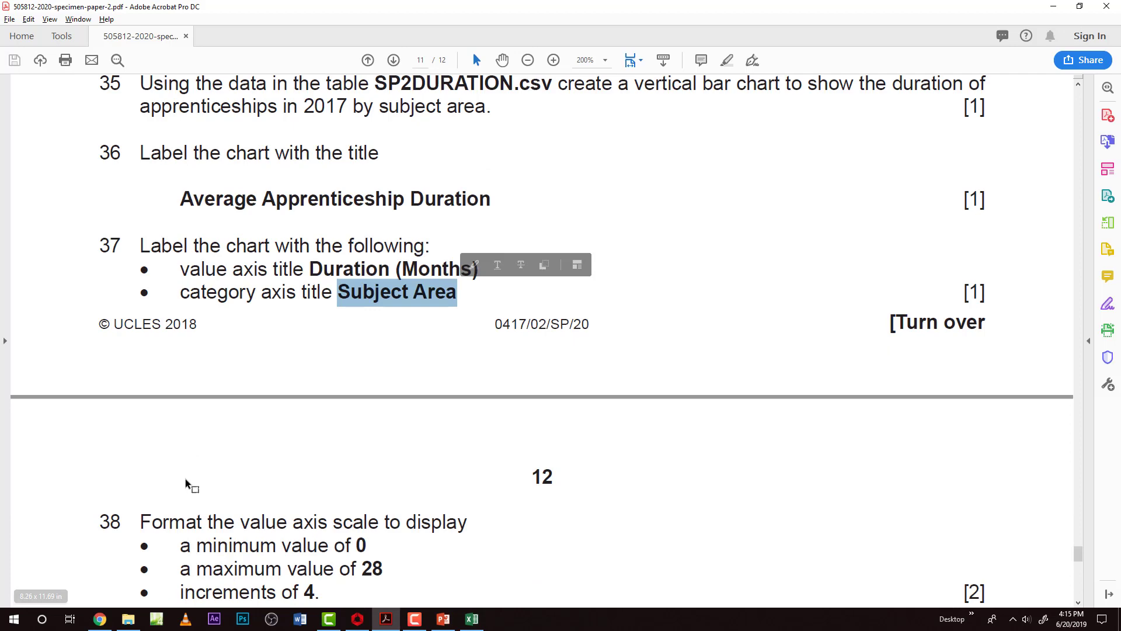
scroll(184, 478, "down", 3)
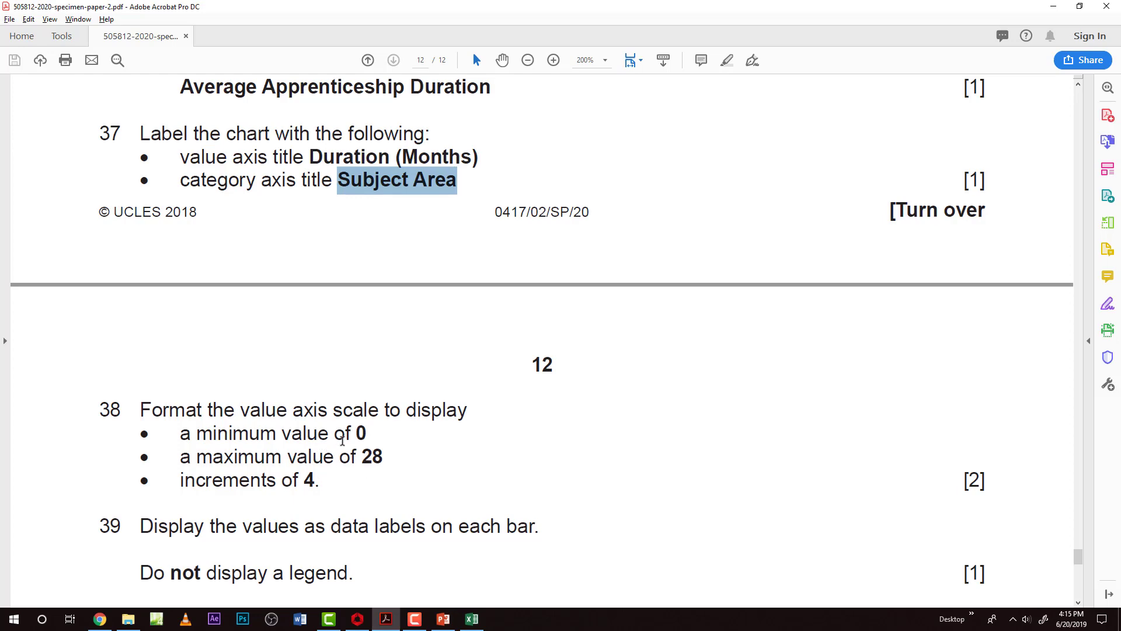
Format the value axis with minimum 0, maximum 28 and major unit 4.
key("alt+Tab")
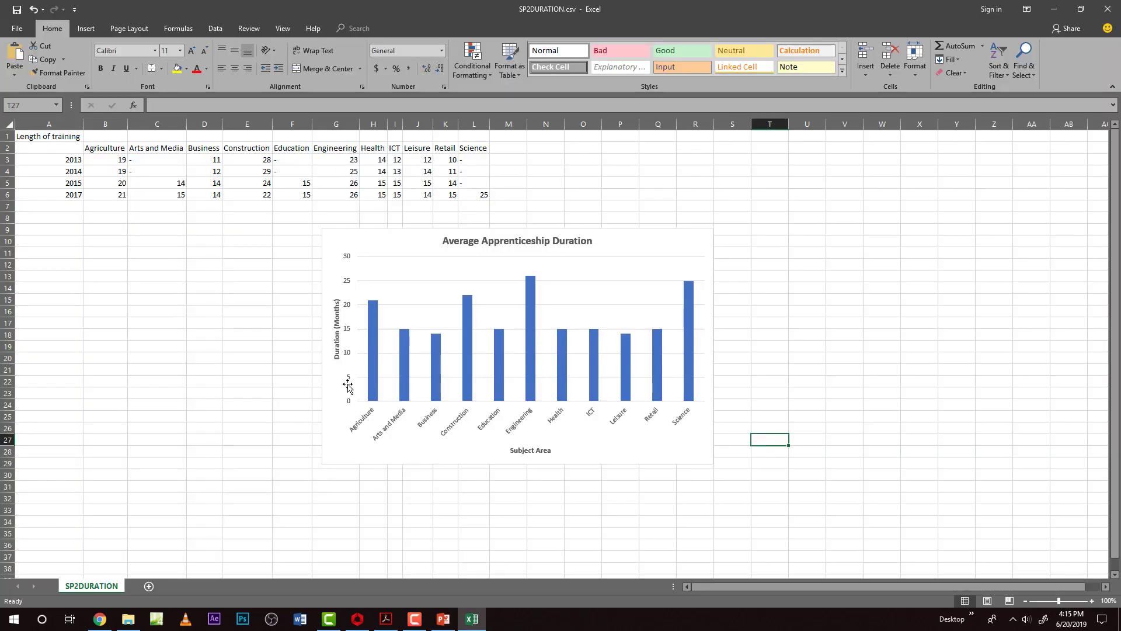
right_click(346, 285)
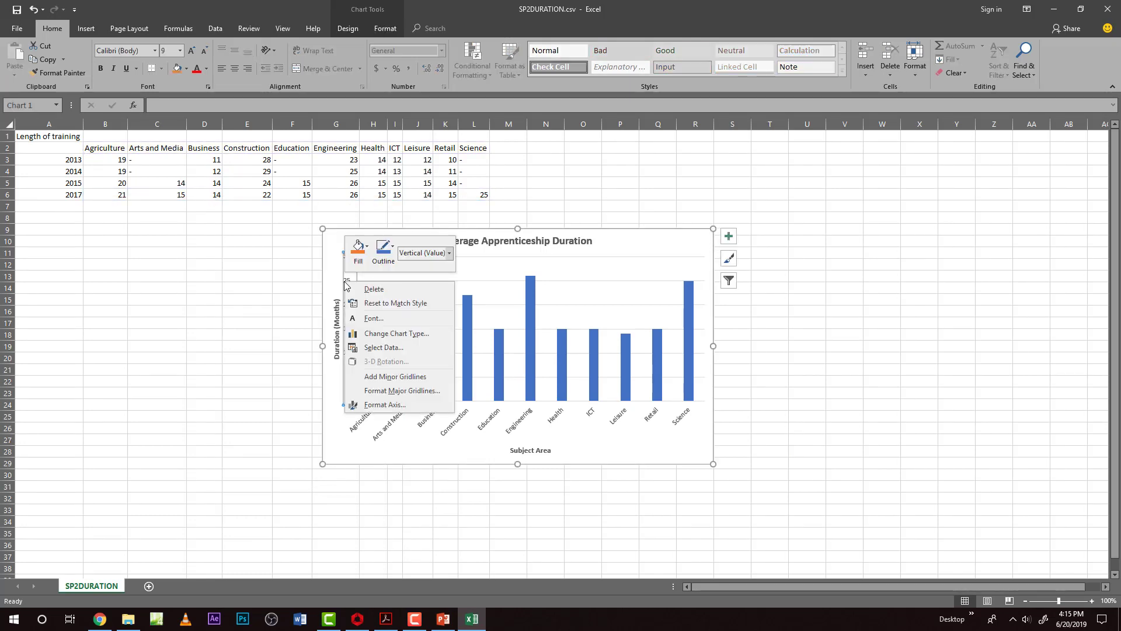
left_click(382, 404)
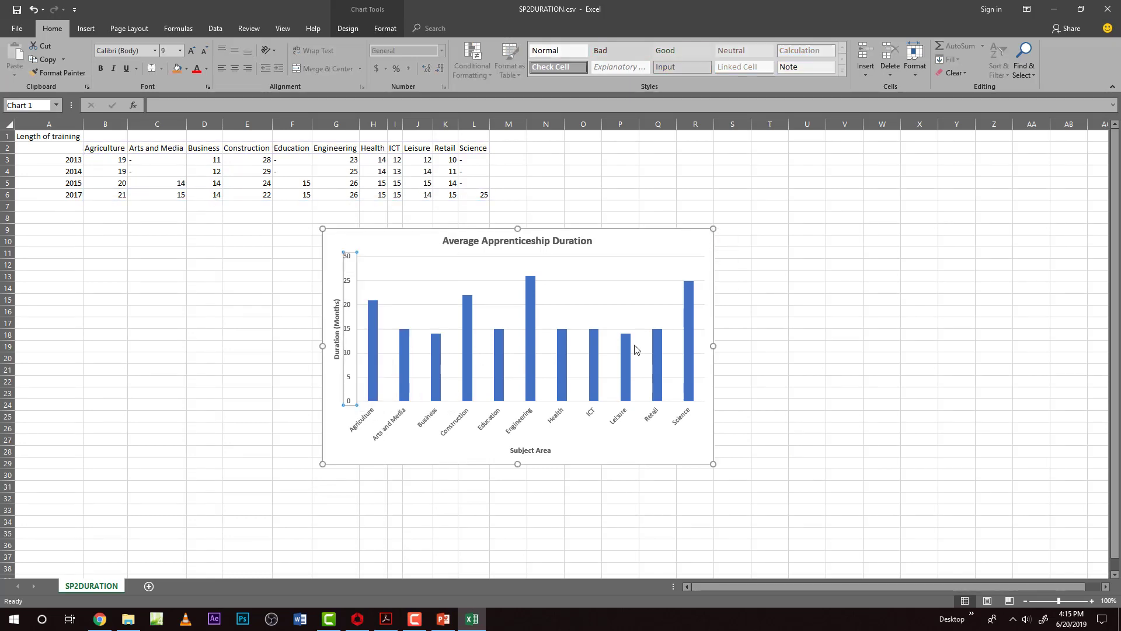
key("Tab")
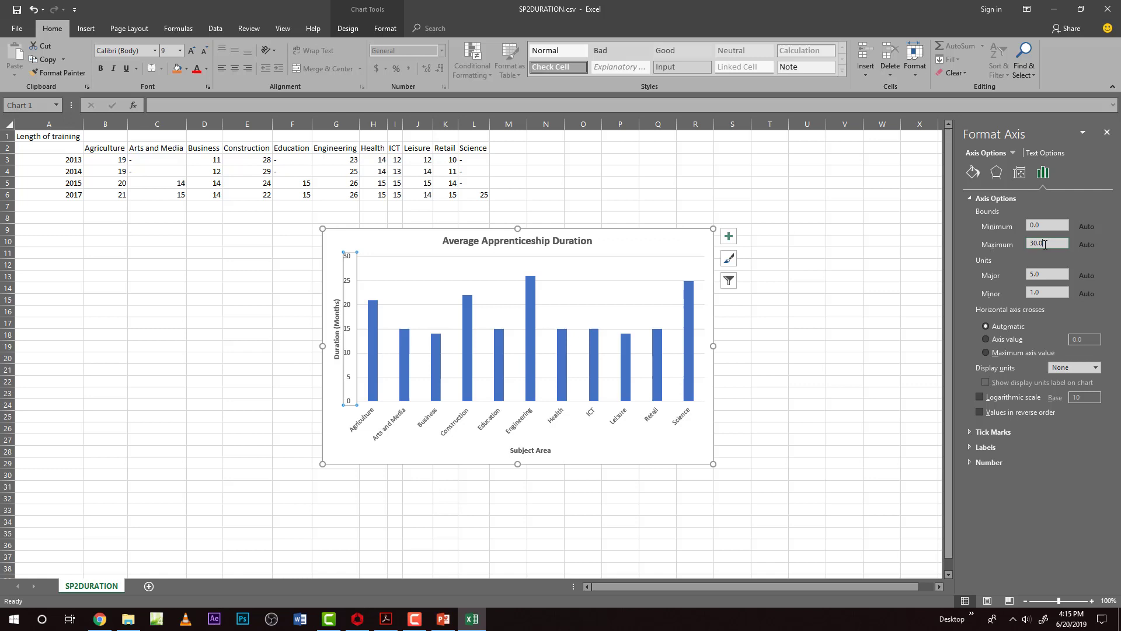
type("28")
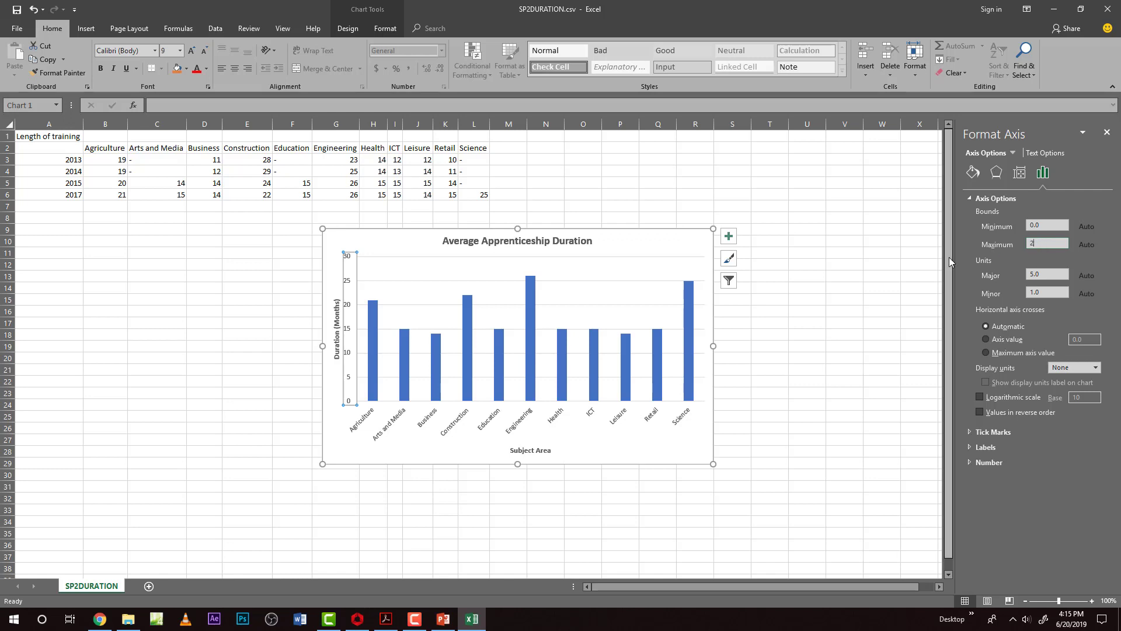
left_click(1043, 274)
type("4")
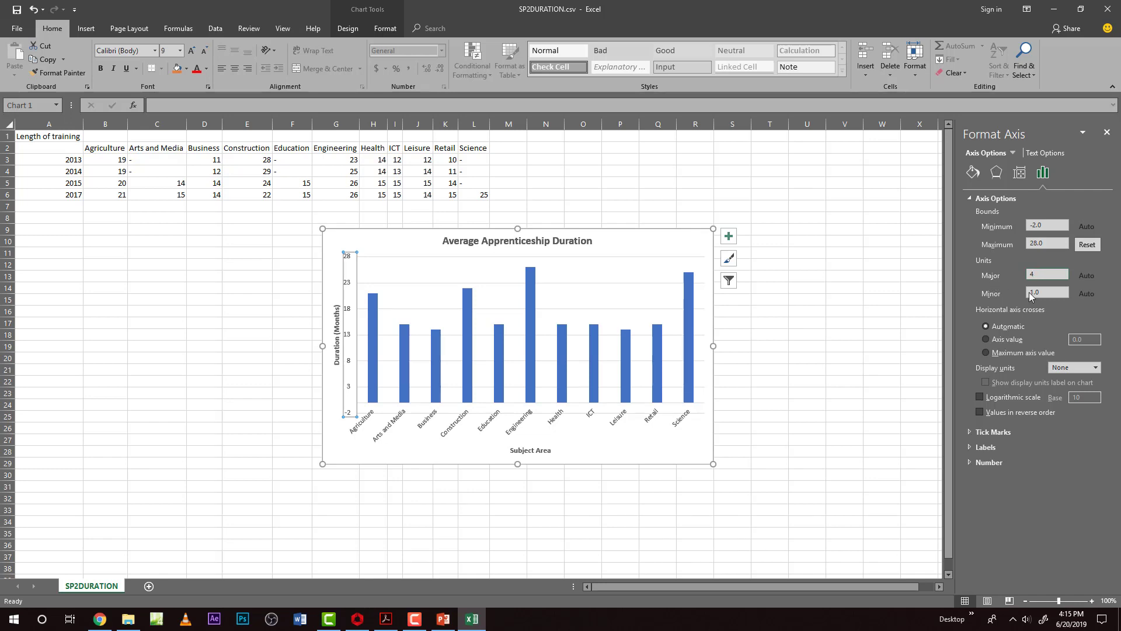
left_click(1048, 225)
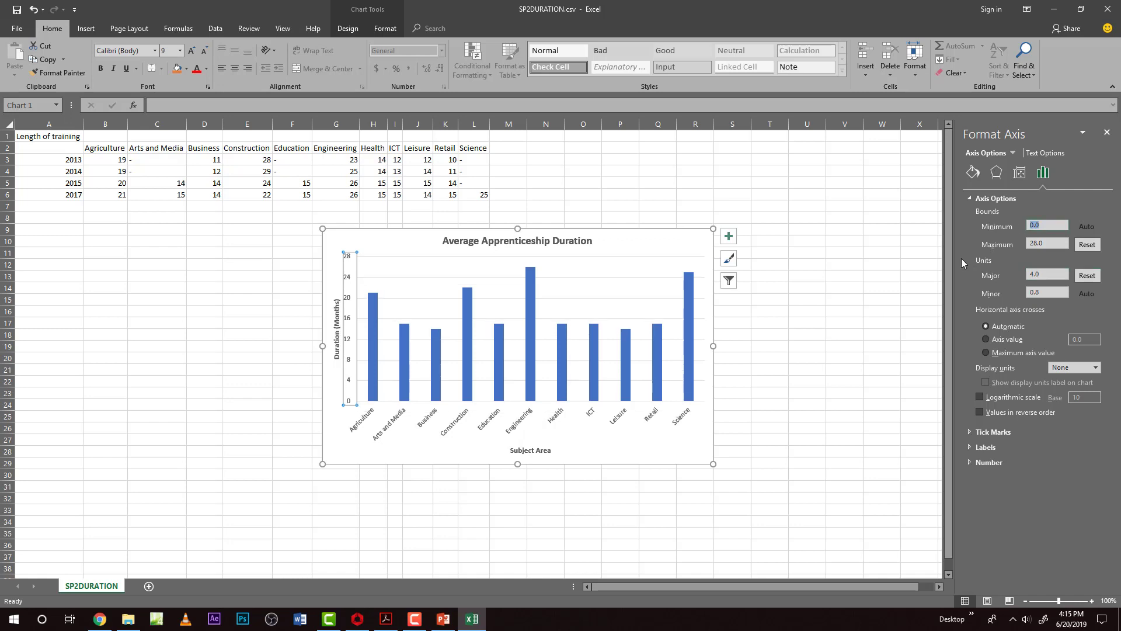
left_click(837, 274)
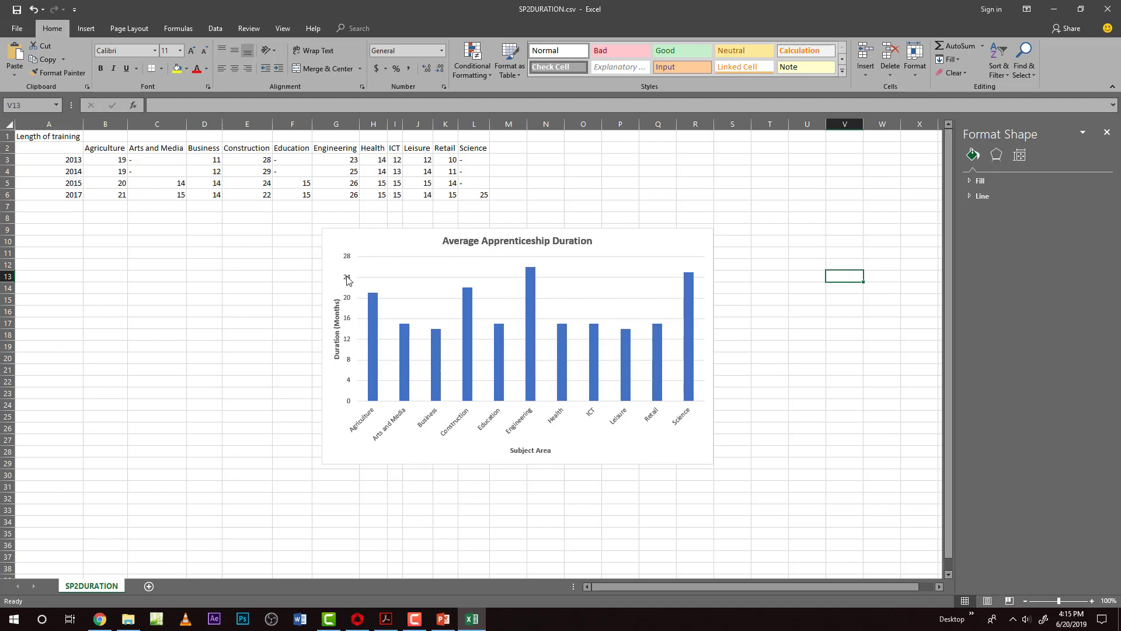
Read question 39's data-label instruction in the exam paper.
key("alt+Tab")
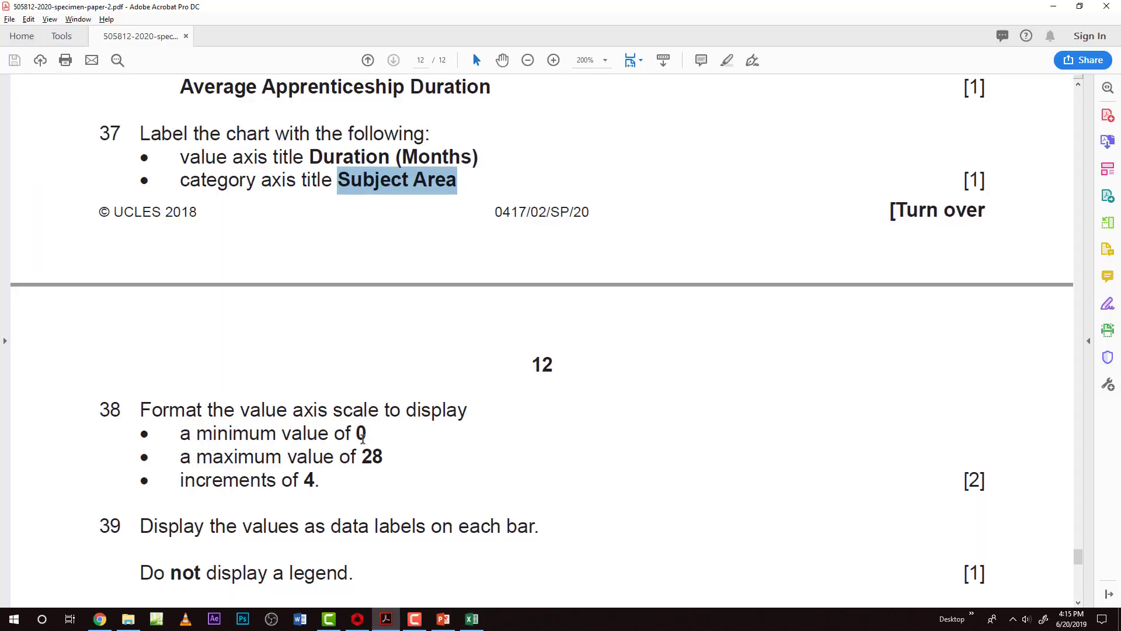
scroll(362, 437, "down", 3)
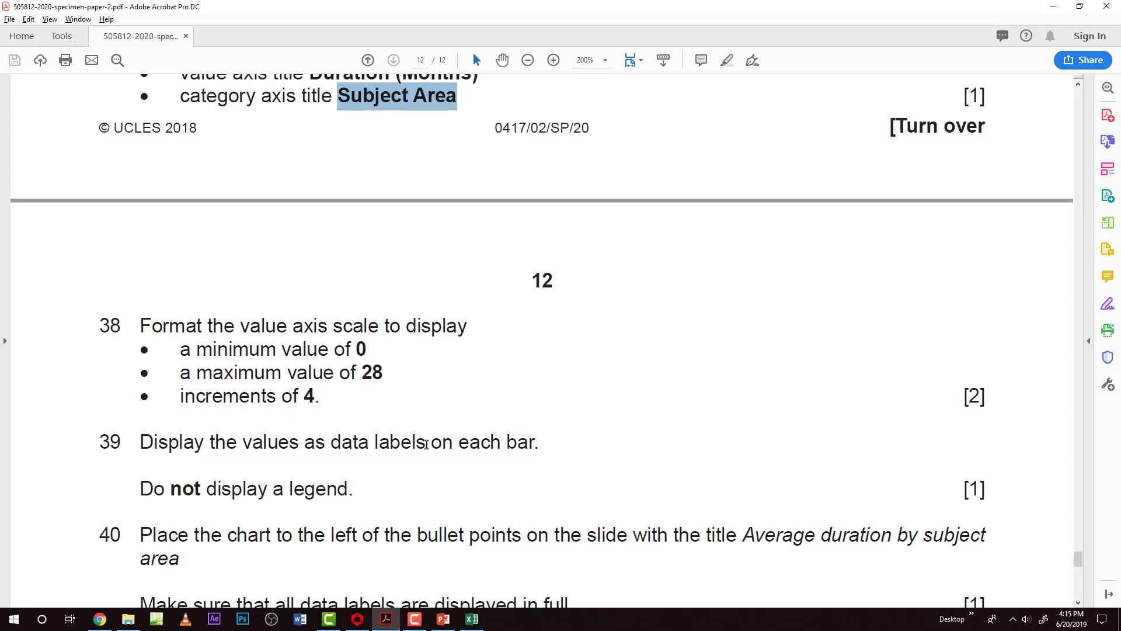
scroll(426, 443, "down", 2)
key("alt+Tab")
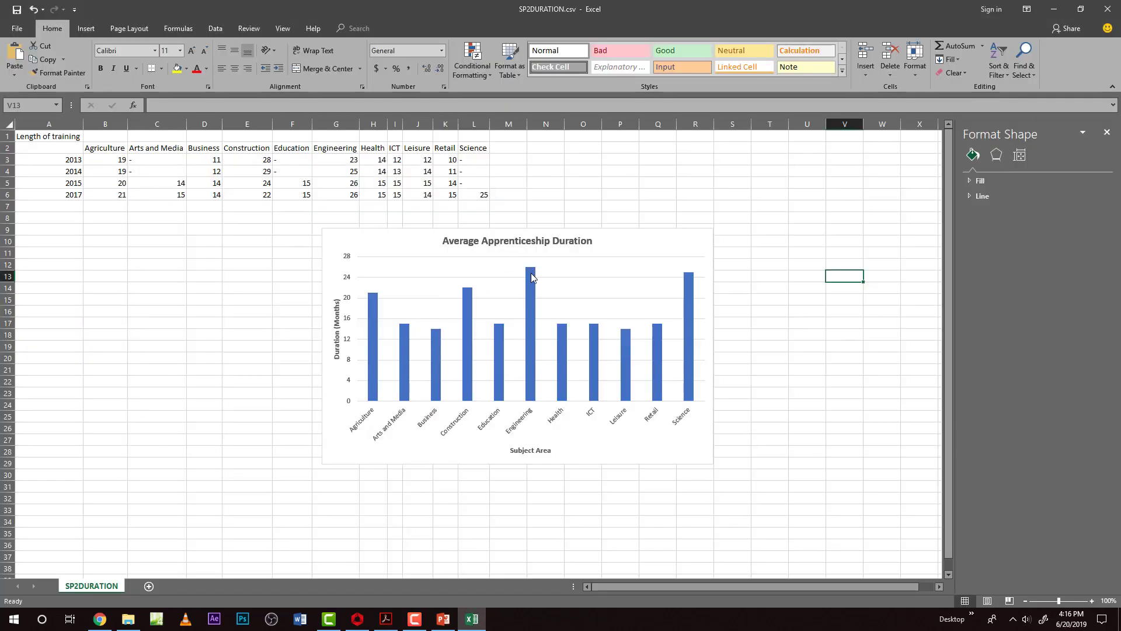
Tick Data Labels in Chart Elements so every bar shows its value.
left_click(645, 240)
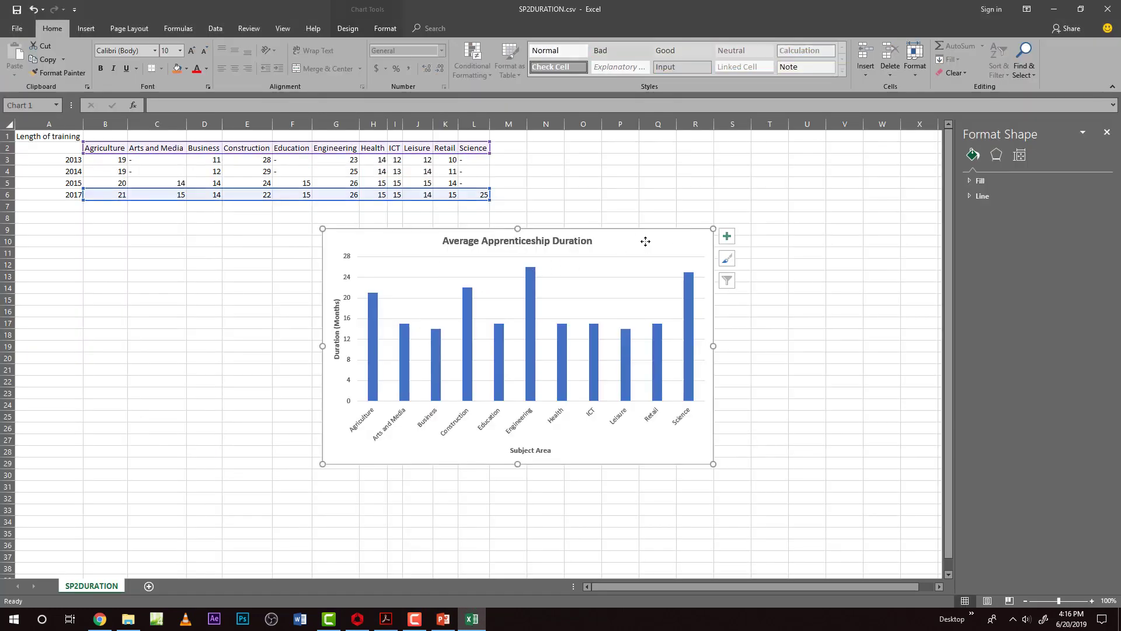
left_click(728, 237)
left_click(758, 286)
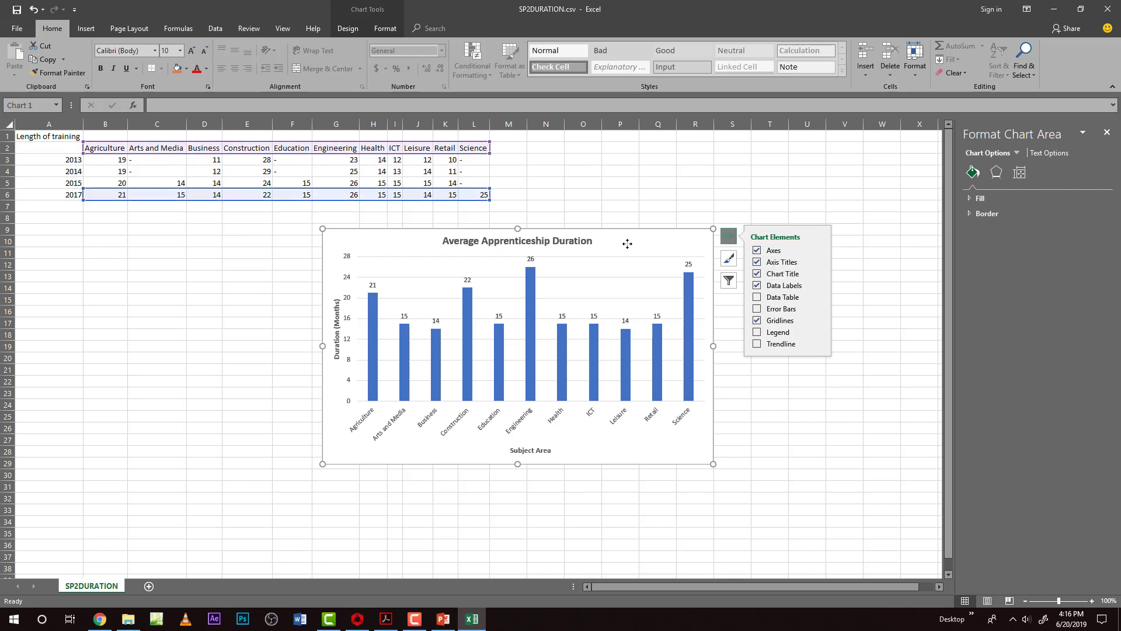
left_click(818, 285)
left_click(76, 196)
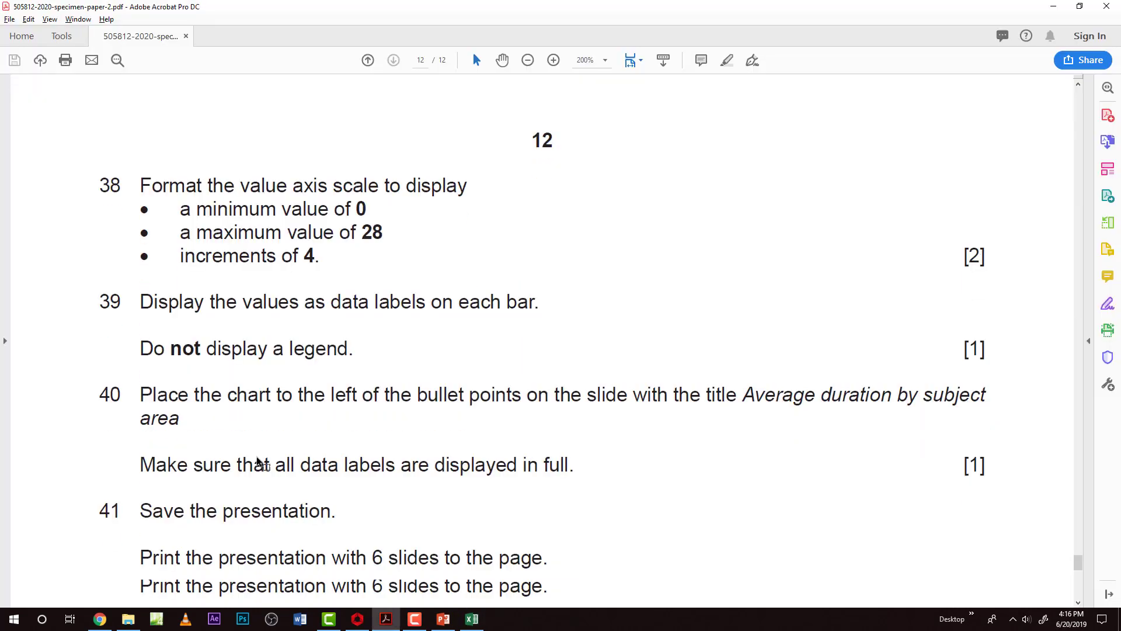
Copy the duration chart from Excel and switch to the PowerPoint presentation.
scroll(257, 460, "down", 2)
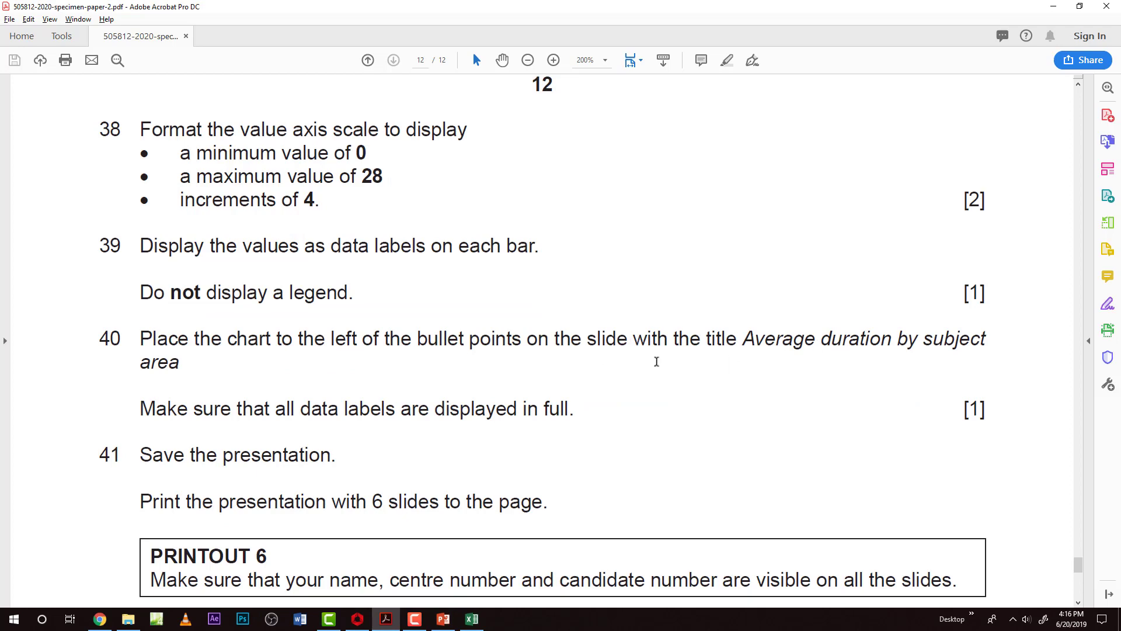
key("alt+Tab")
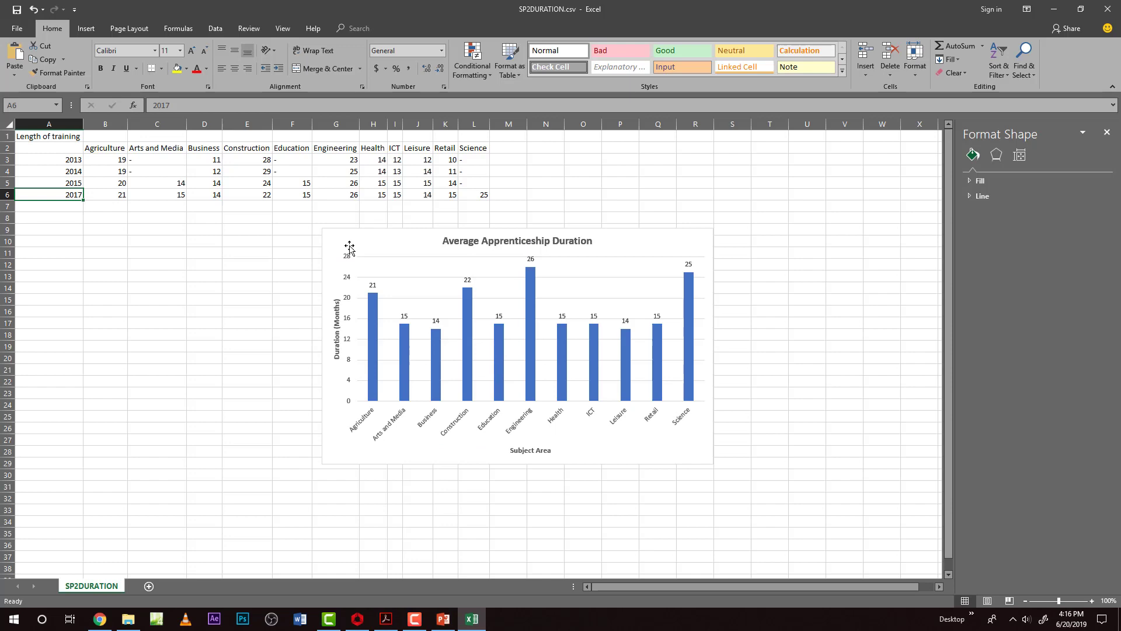
left_click(330, 242)
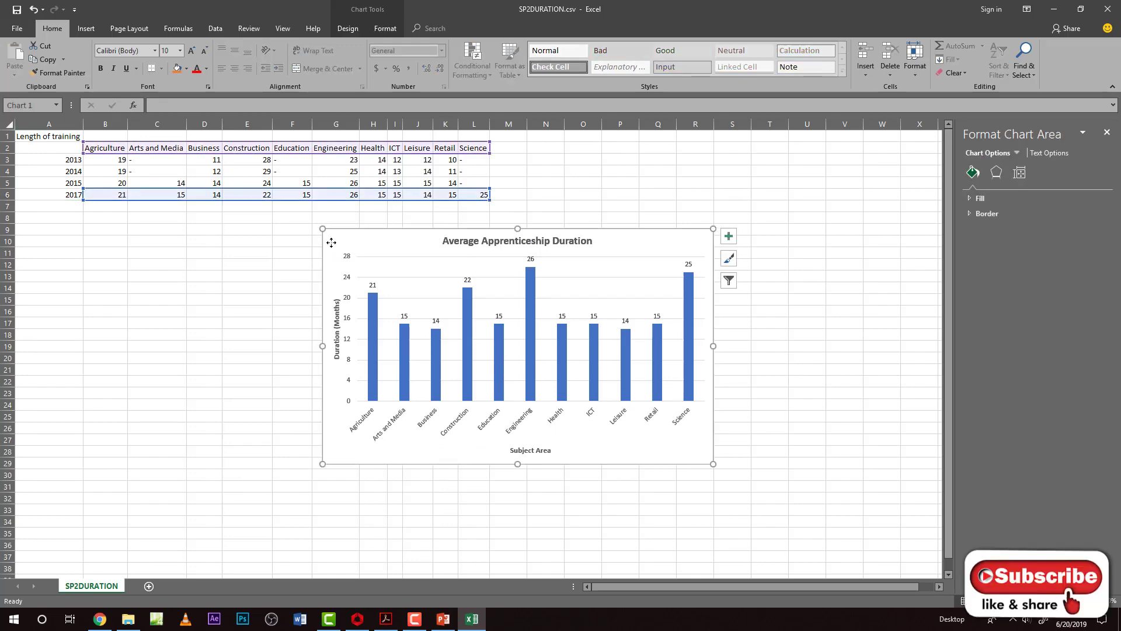
key("alt+Tab")
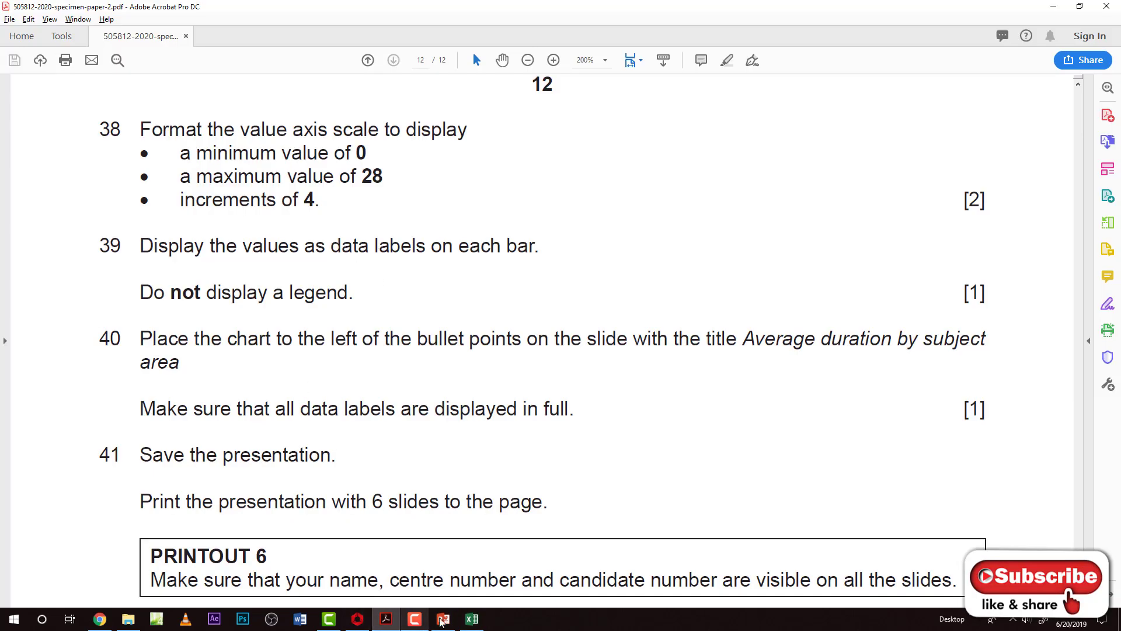
left_click(442, 619)
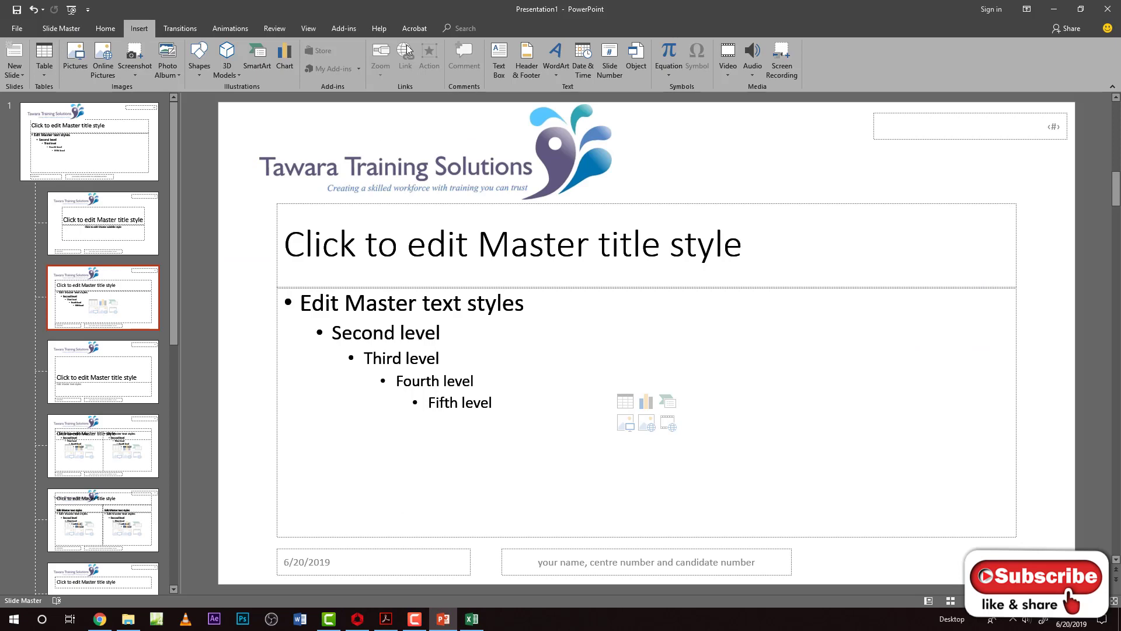
Leave Master View and narrow slide 3's bullet text box to the slide's right half.
left_click(928, 600)
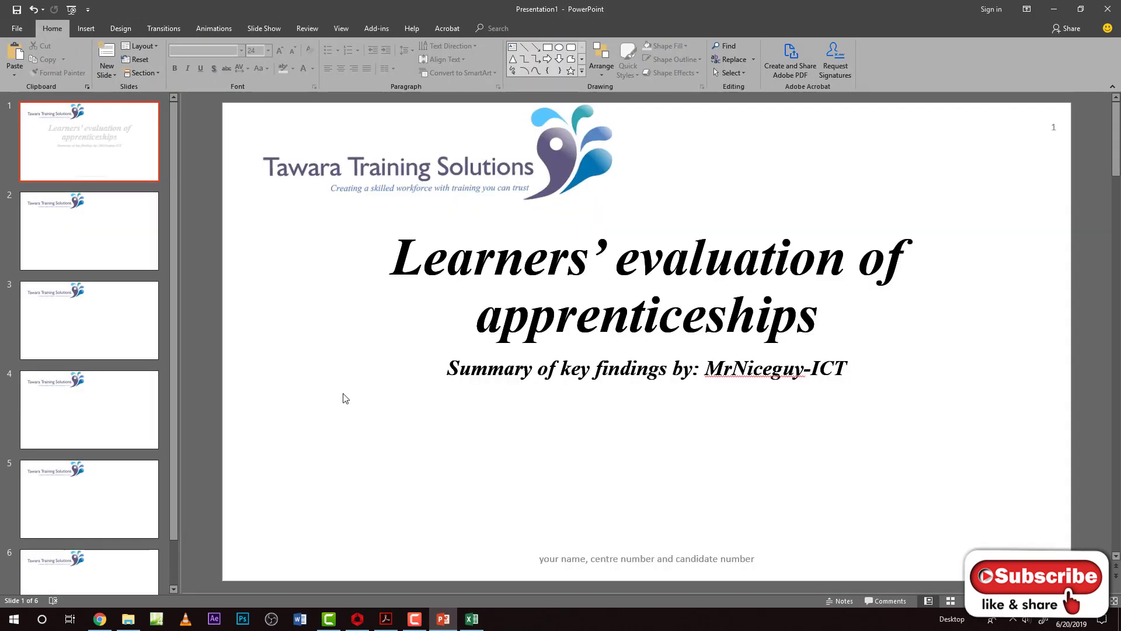
left_click(130, 334)
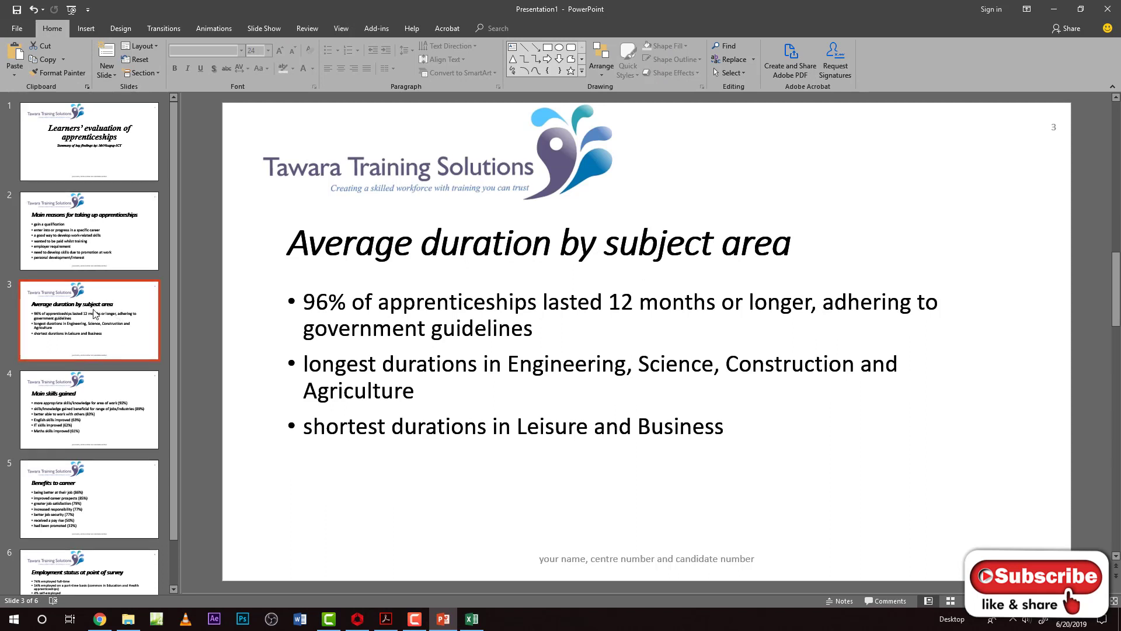
left_click(281, 409)
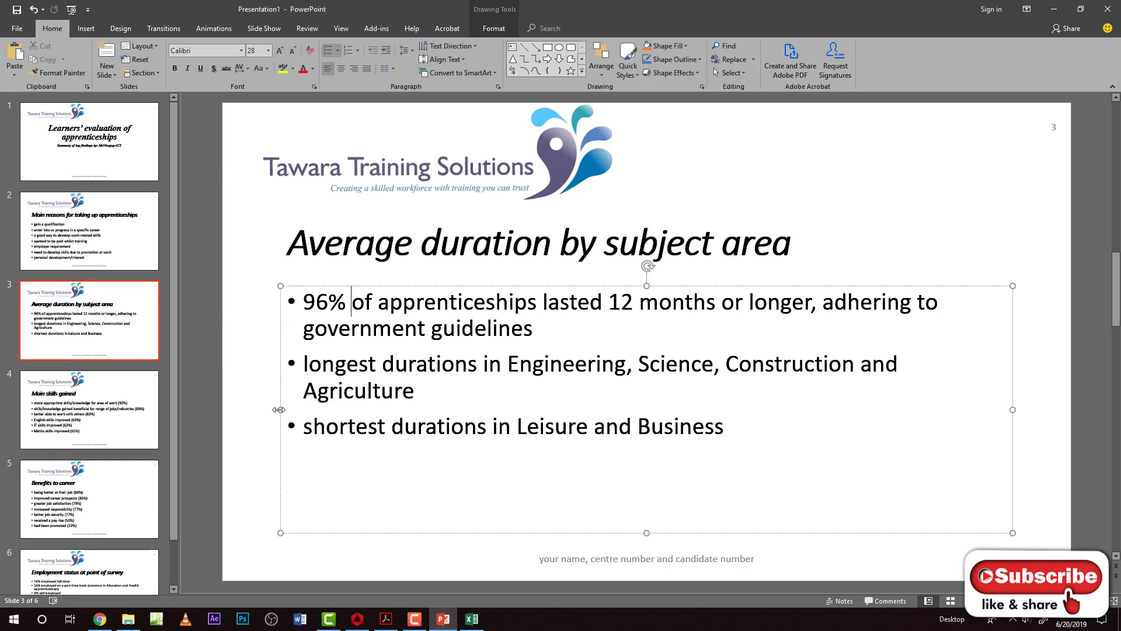
left_click_drag(281, 408, 649, 417)
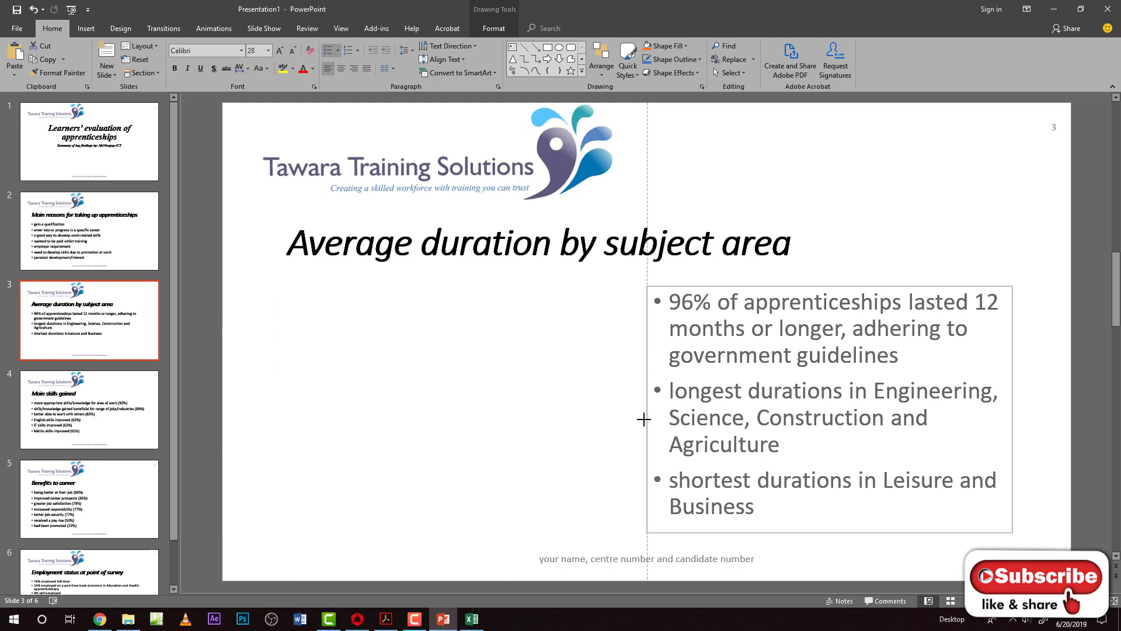
left_click(532, 404)
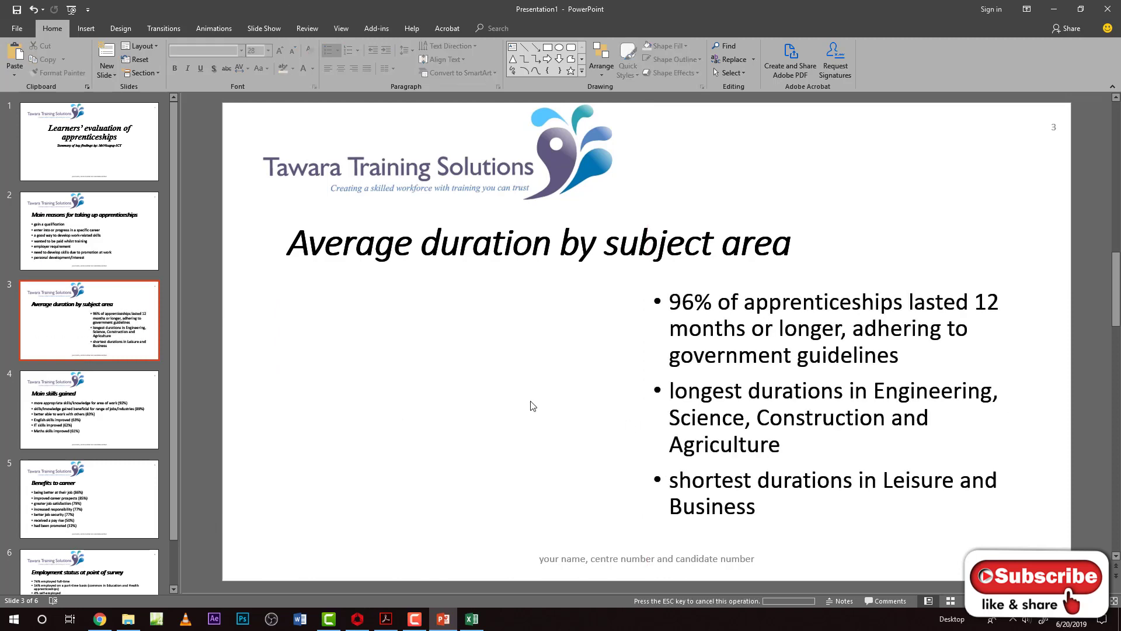
Paste the duration chart onto slide 3 and size it left of the bullets.
key("ctrl+v")
mouse_move(426, 251)
left_mouse_down()
mouse_move(277, 283)
mouse_move(292, 276)
left_mouse_up()
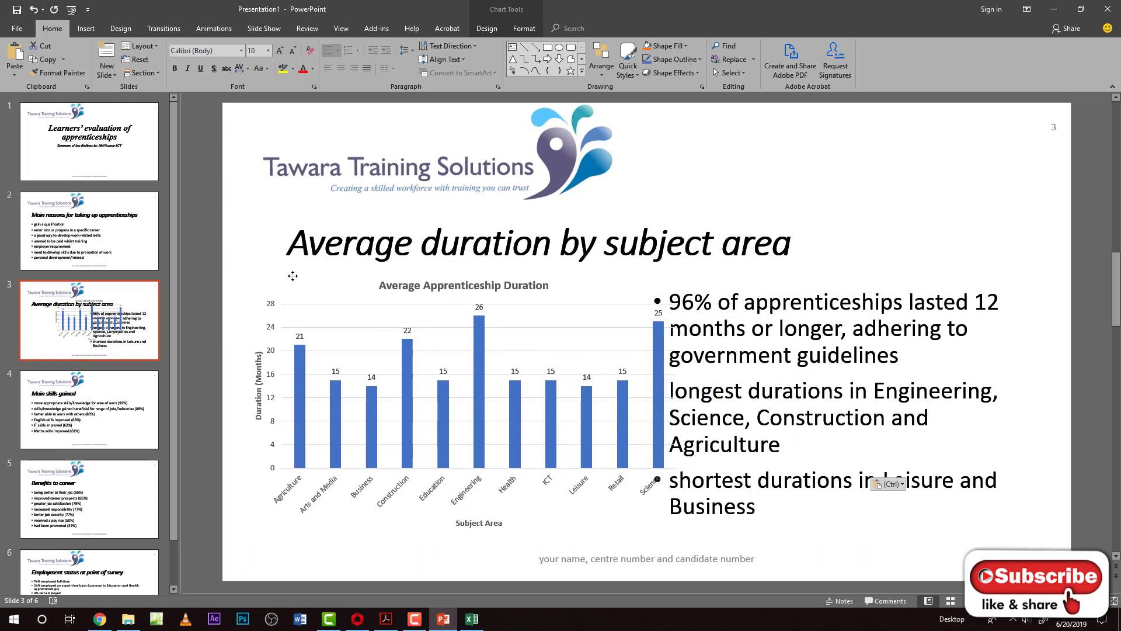
left_click_drag(691, 264, 645, 275)
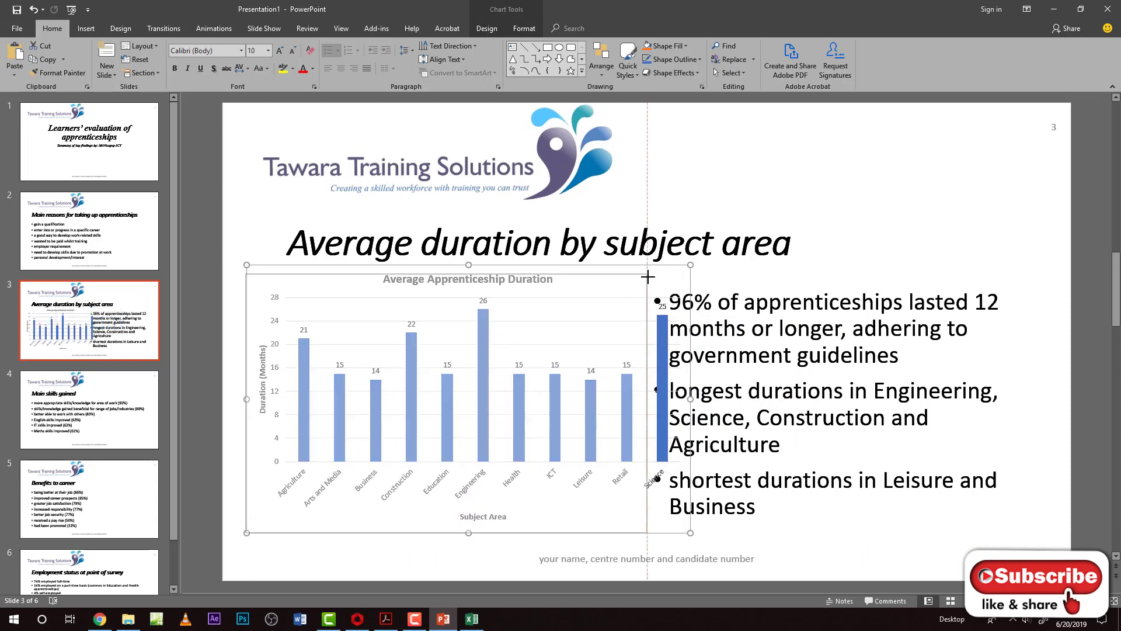
left_click(687, 275)
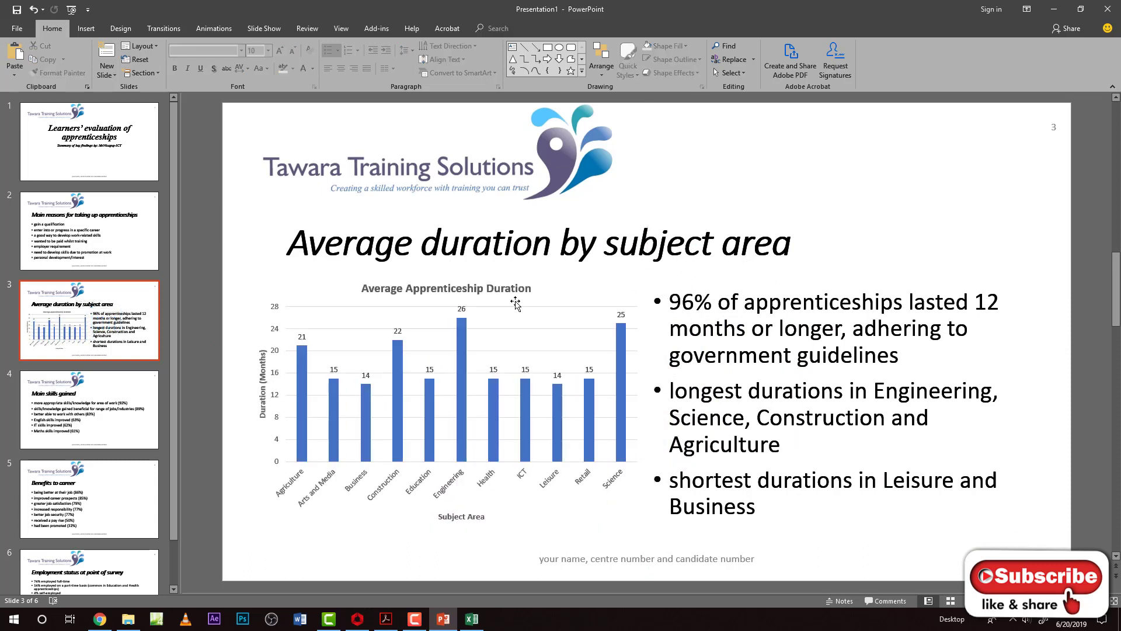
left_click(566, 286)
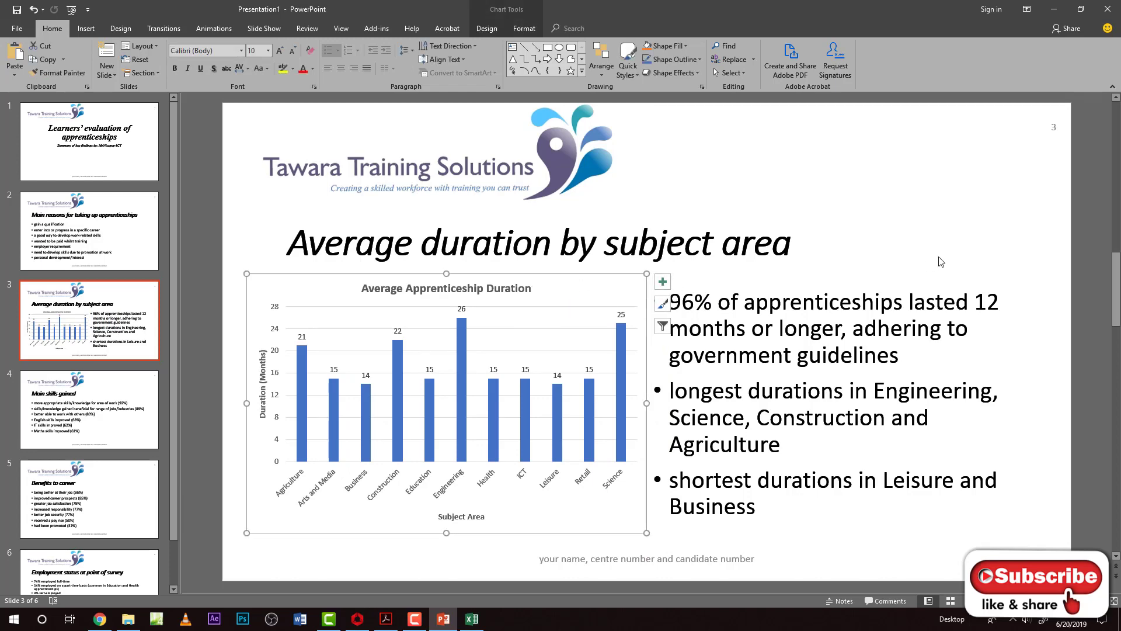
Check the exam paper and review slides 2 through 6.
key("alt+Tab")
left_click(119, 235)
left_click(117, 321)
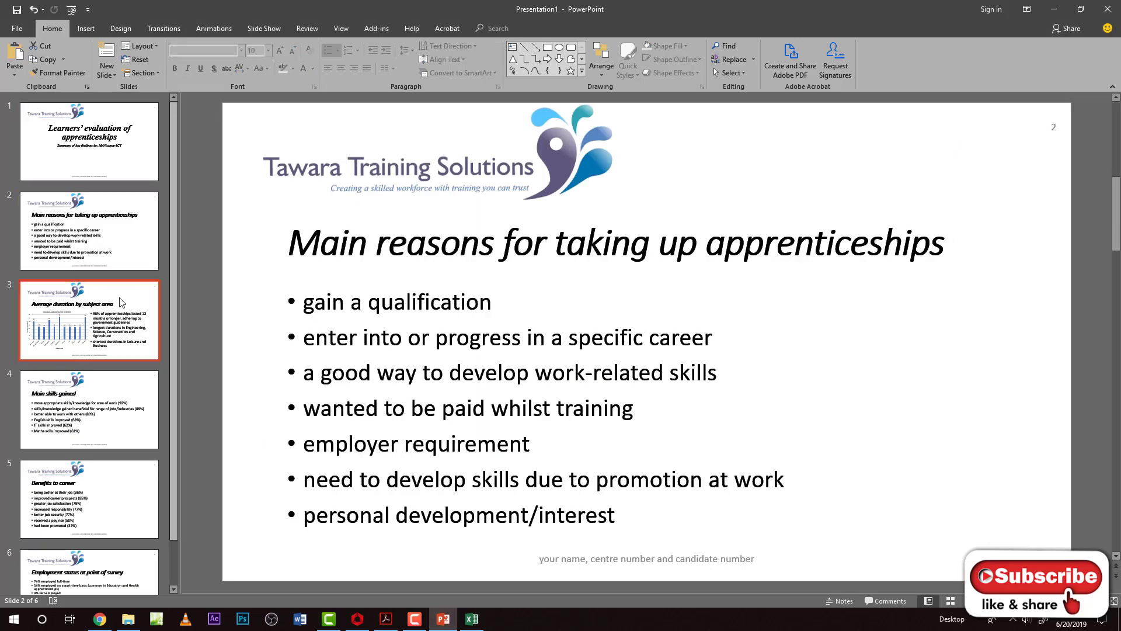
left_click(113, 414)
left_click(105, 505)
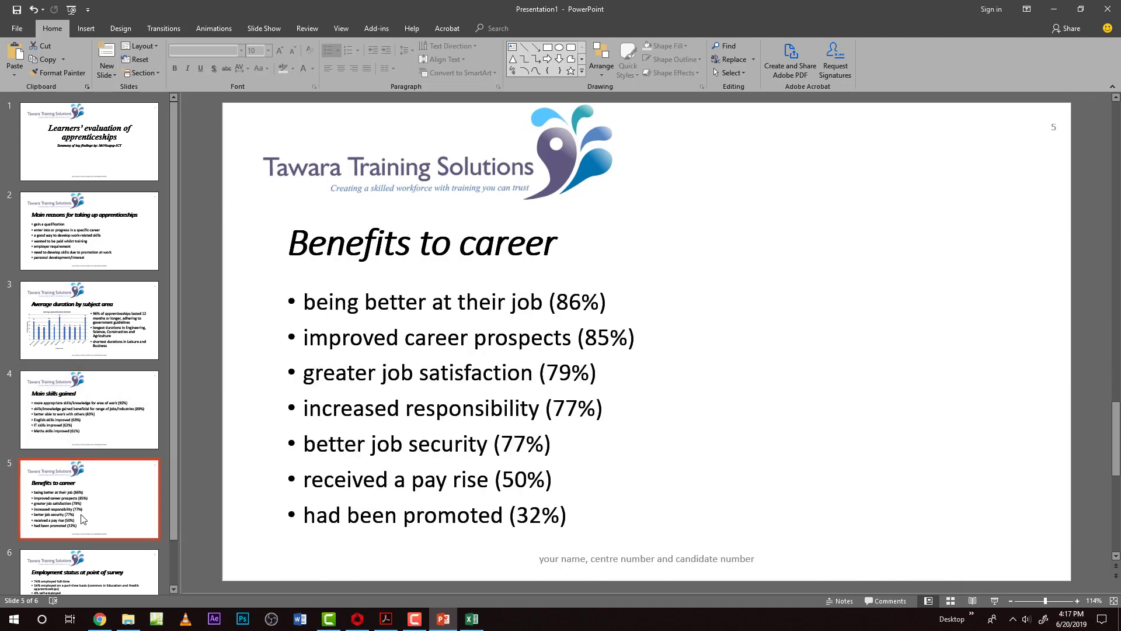
left_click(58, 552)
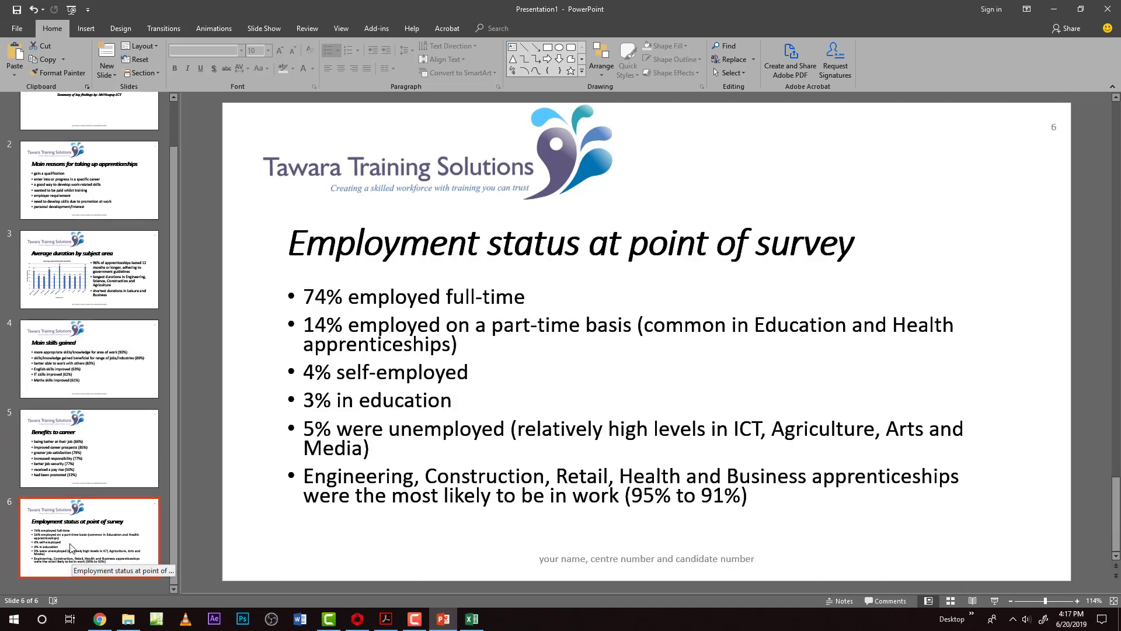
Read question 41's six-slides-per-page printing instruction, then return to PowerPoint's print settings.
key("alt+Tab")
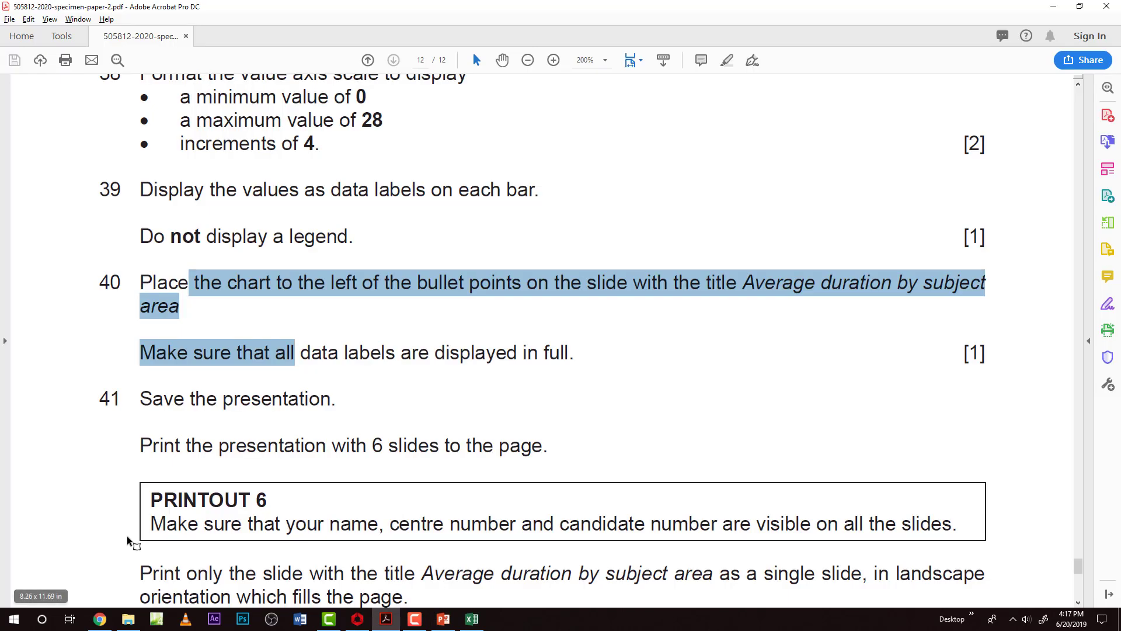
scroll(130, 543, "down", 2)
scroll(130, 543, "down", 2)
left_click_drag(138, 304, 438, 307)
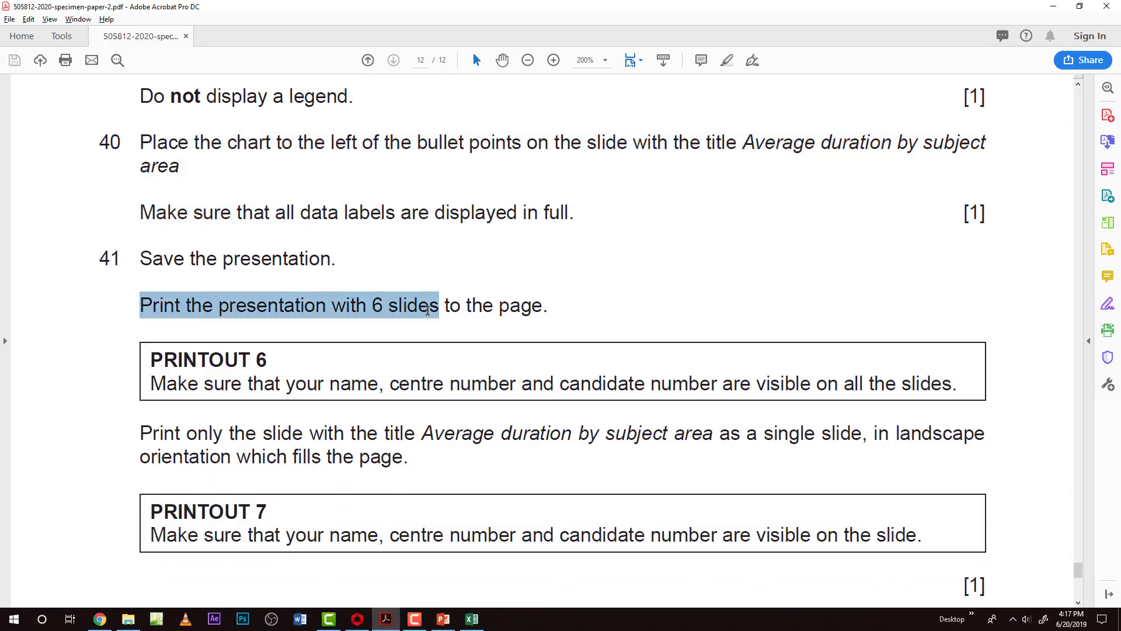
key("alt+Tab")
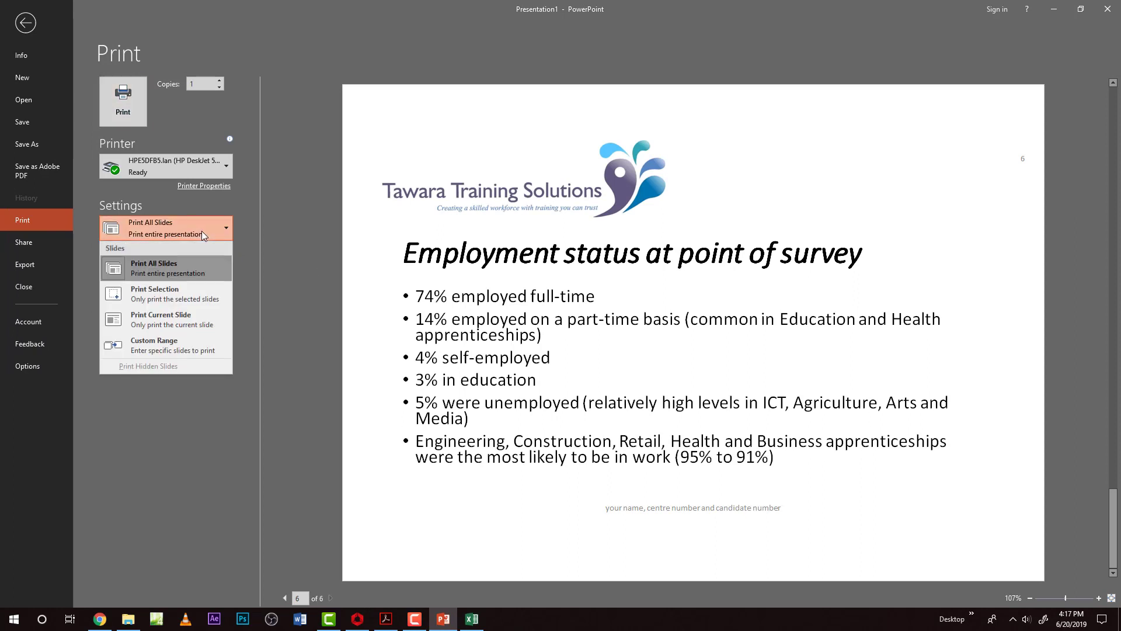
Set the print layout to 6 Slides Horizontal handouts and copy the required header text.
left_click(206, 267)
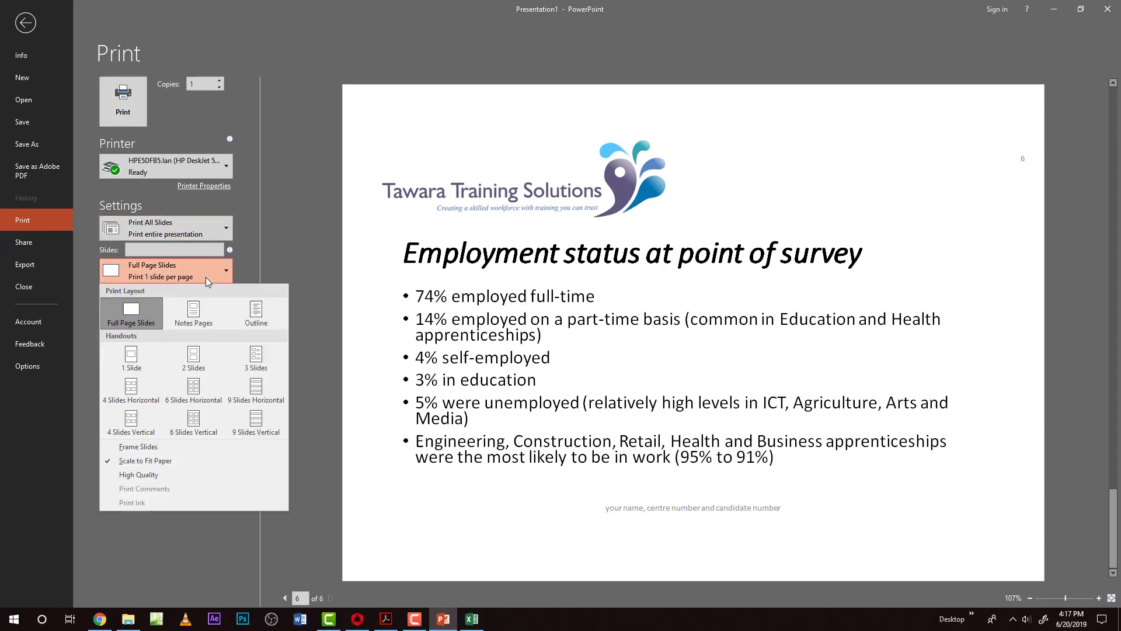
left_click(193, 390)
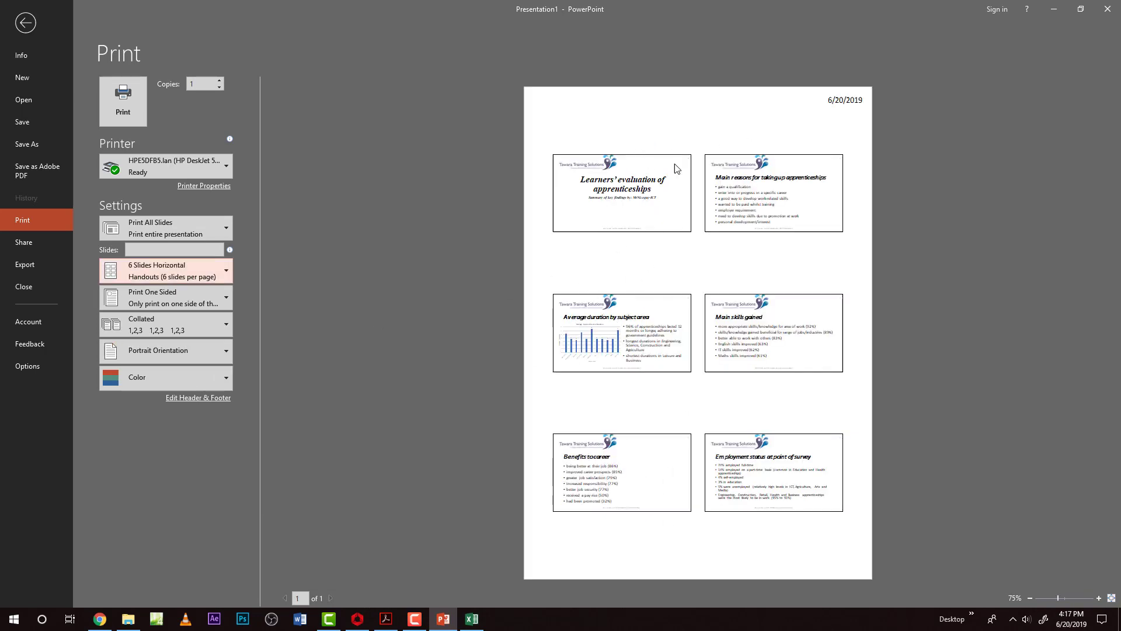
key("alt+Tab")
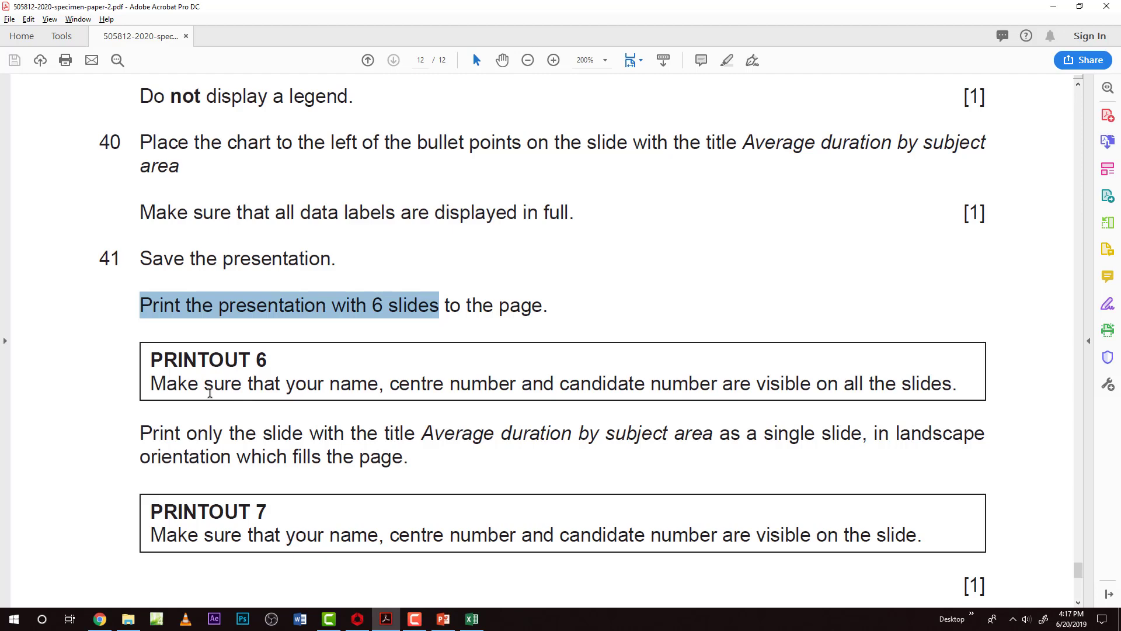
left_click_drag(286, 384, 715, 392)
key("ctrl+c")
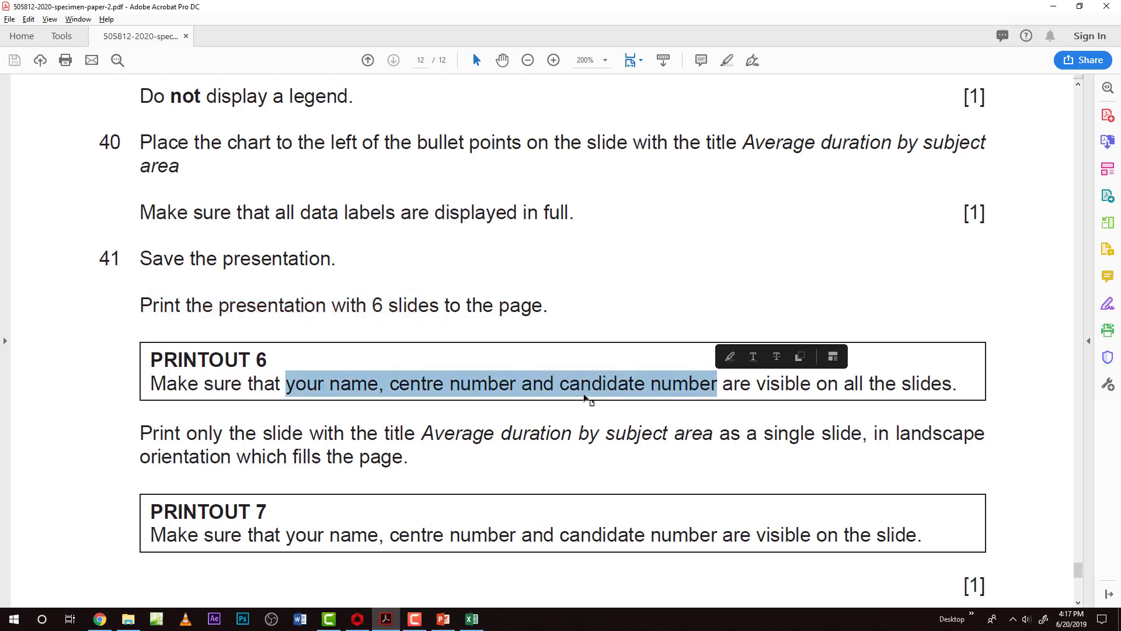
key("alt+Tab")
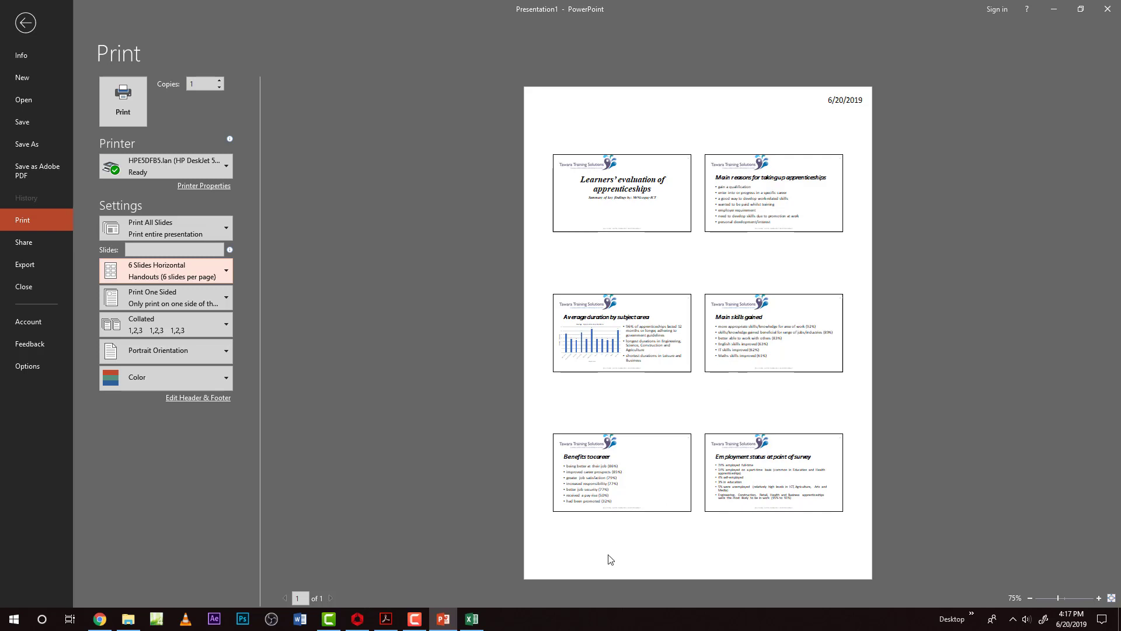
Enable the handout footer and the header 'your name, centre number and candidate number' for all pages.
left_click(198, 398)
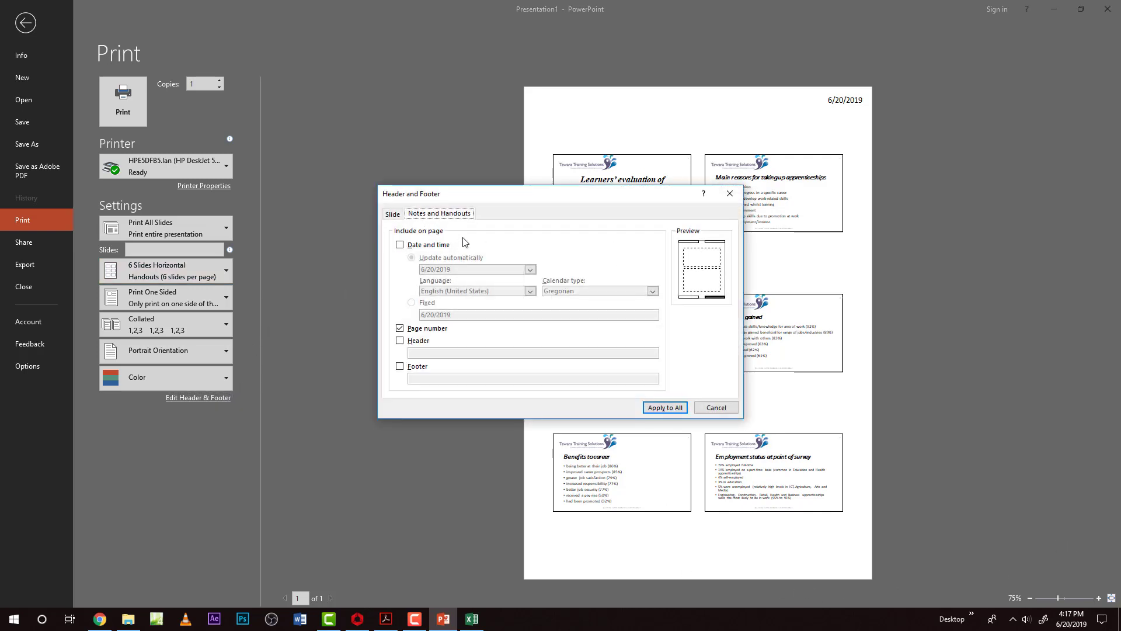
left_click(399, 366)
left_click(399, 340)
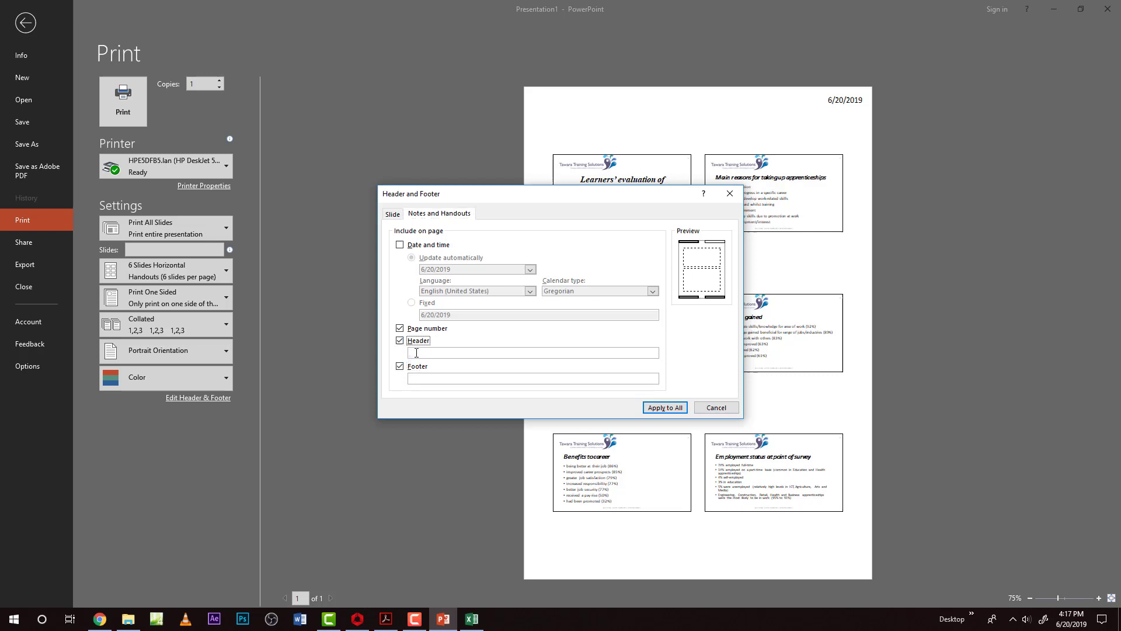
key("ctrl+v")
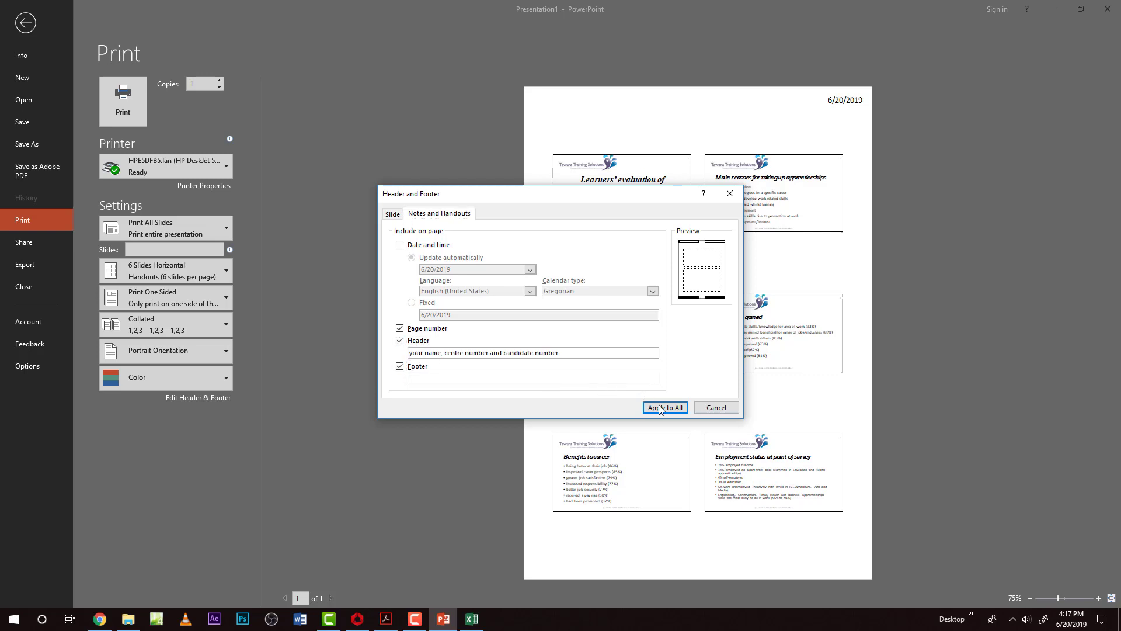
left_click(660, 408)
Recheck the exam instructions against the handout header setting.
key("alt+Tab")
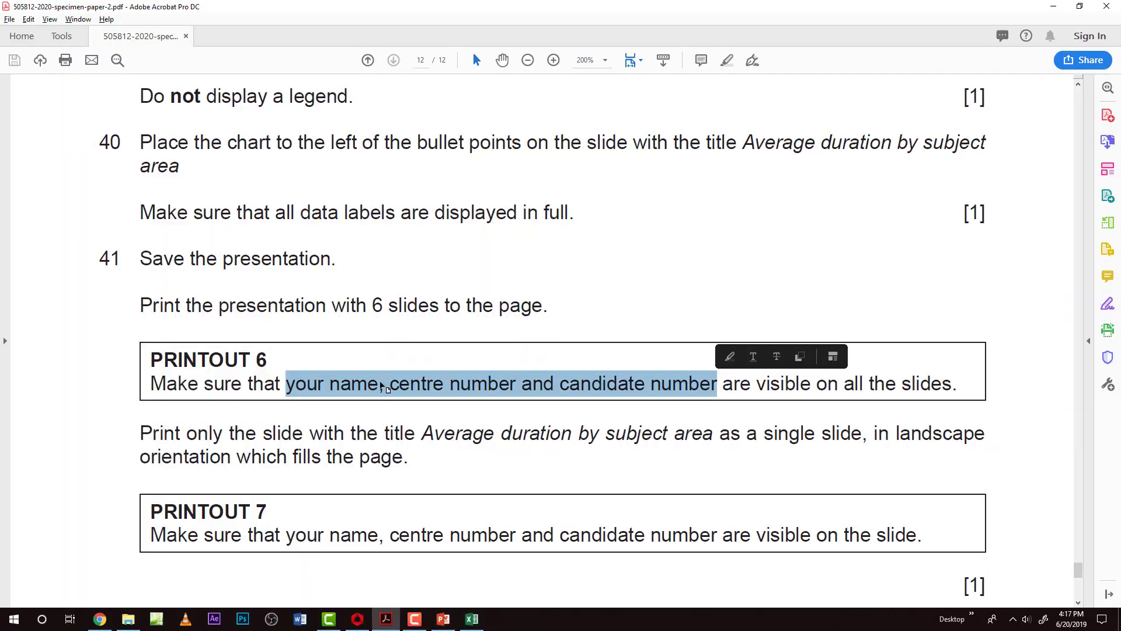
scroll(303, 430, "down", 3)
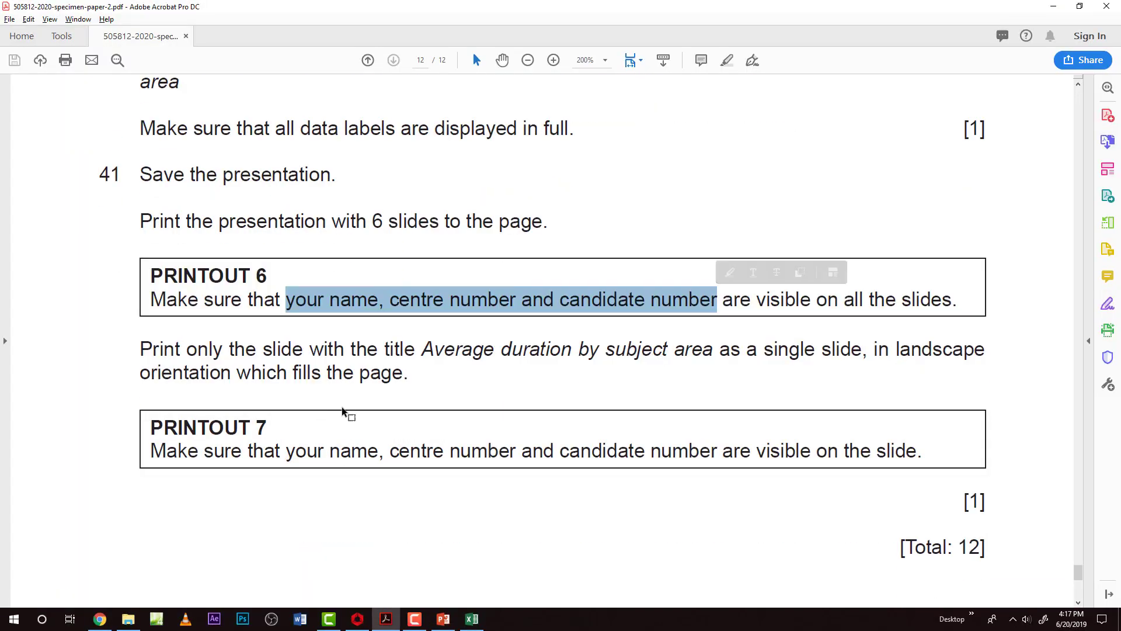
key("alt+Tab")
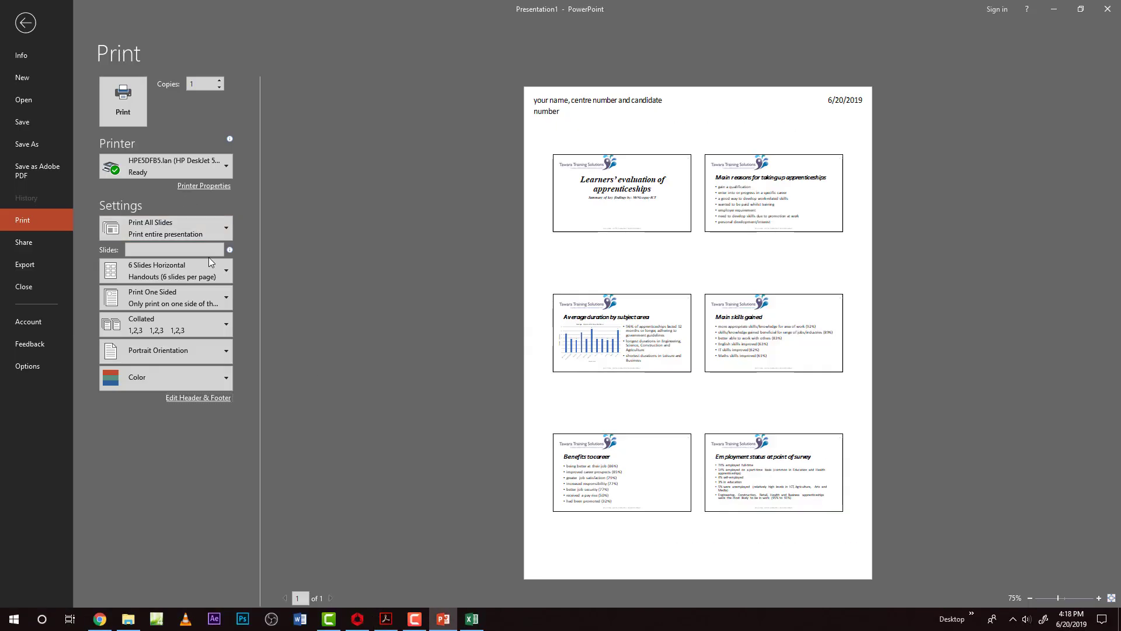
key("alt+Tab")
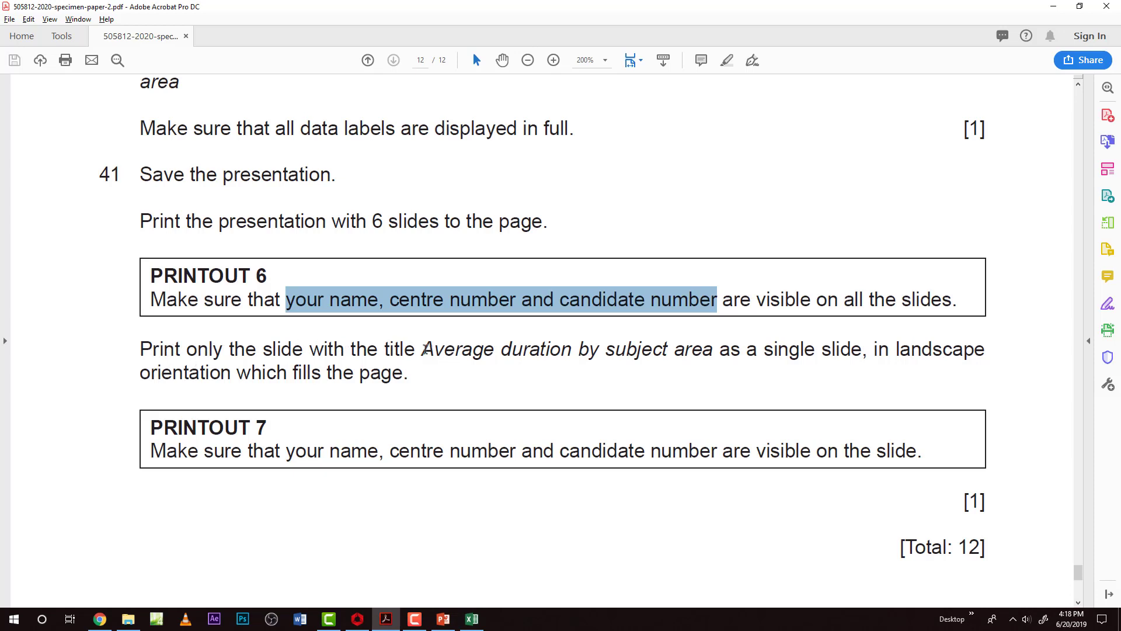
Highlight the slide title and the landscape full-page requirement in the exam paper.
left_click_drag(425, 349, 667, 354)
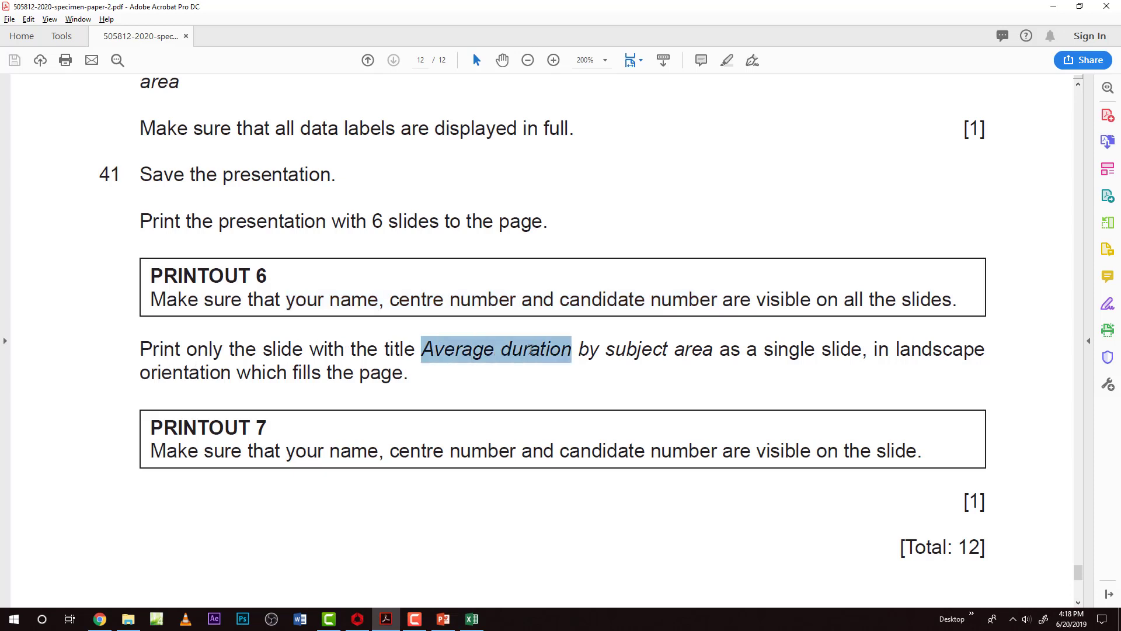
left_click(800, 379)
left_click_drag(140, 373, 352, 374)
left_click(386, 374)
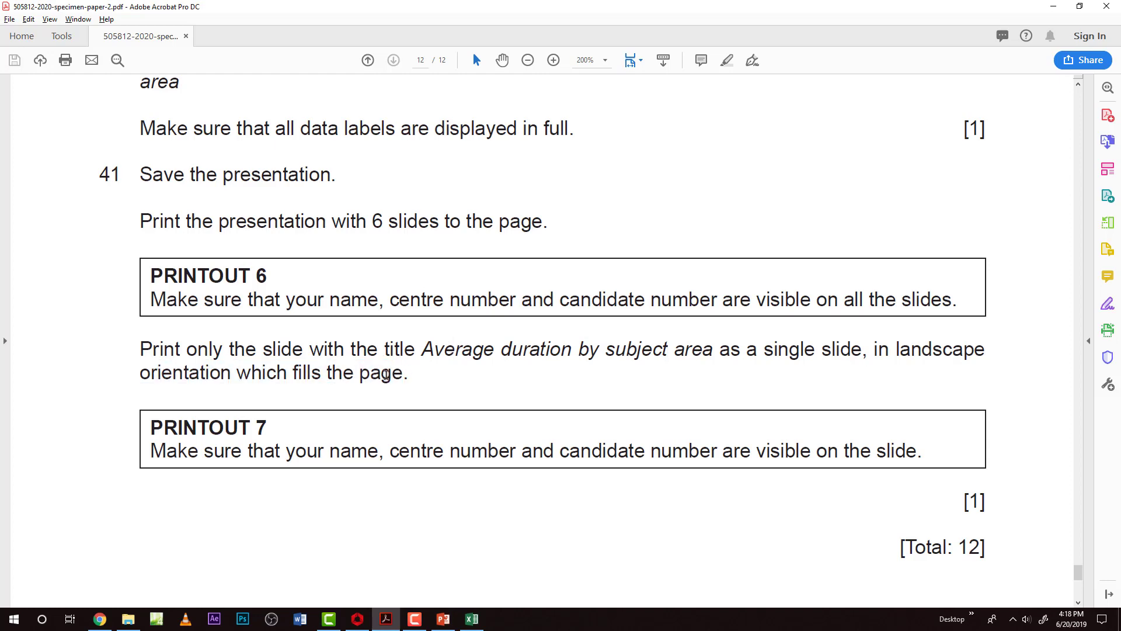
Set printing to Full Page Slides for slide 3 only, with Frame Slides ticked.
key("alt+Tab")
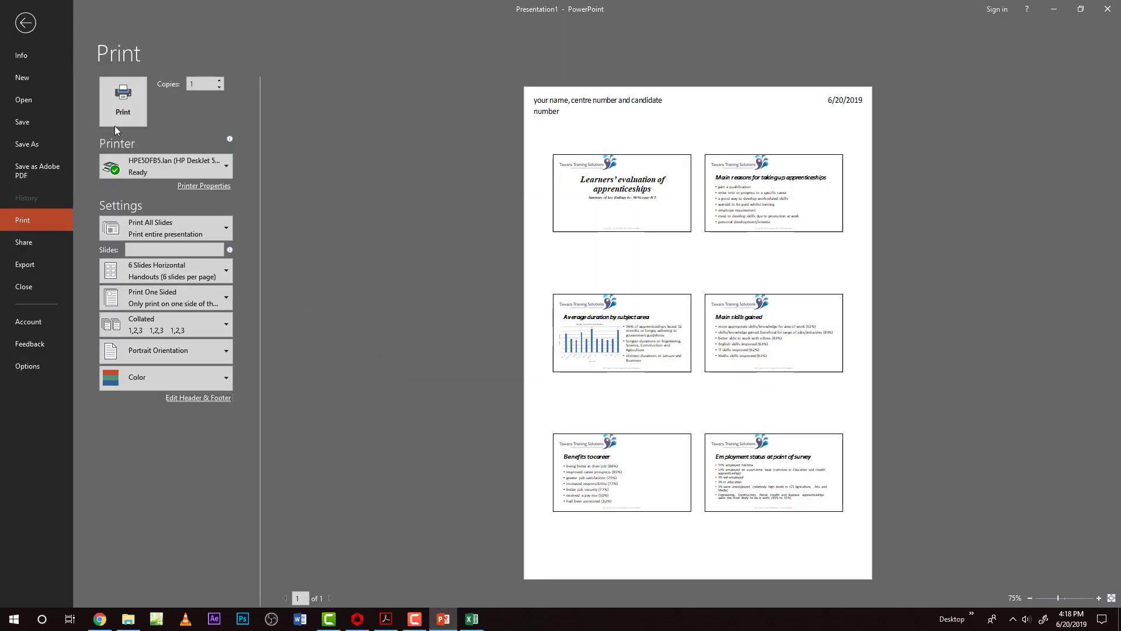
left_click(201, 275)
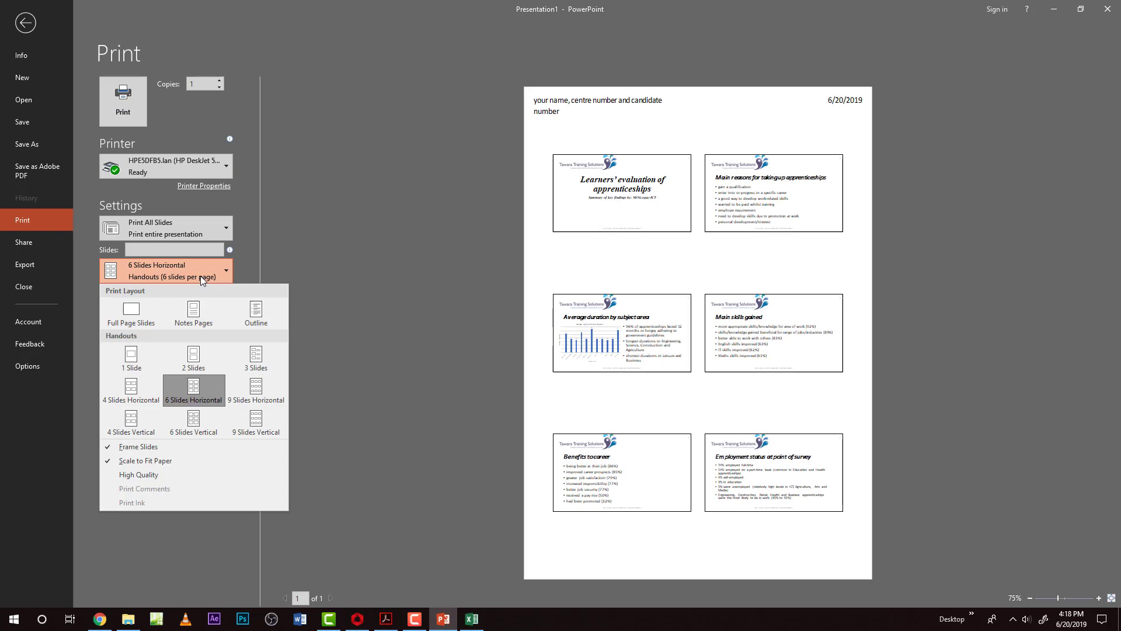
key("Escape")
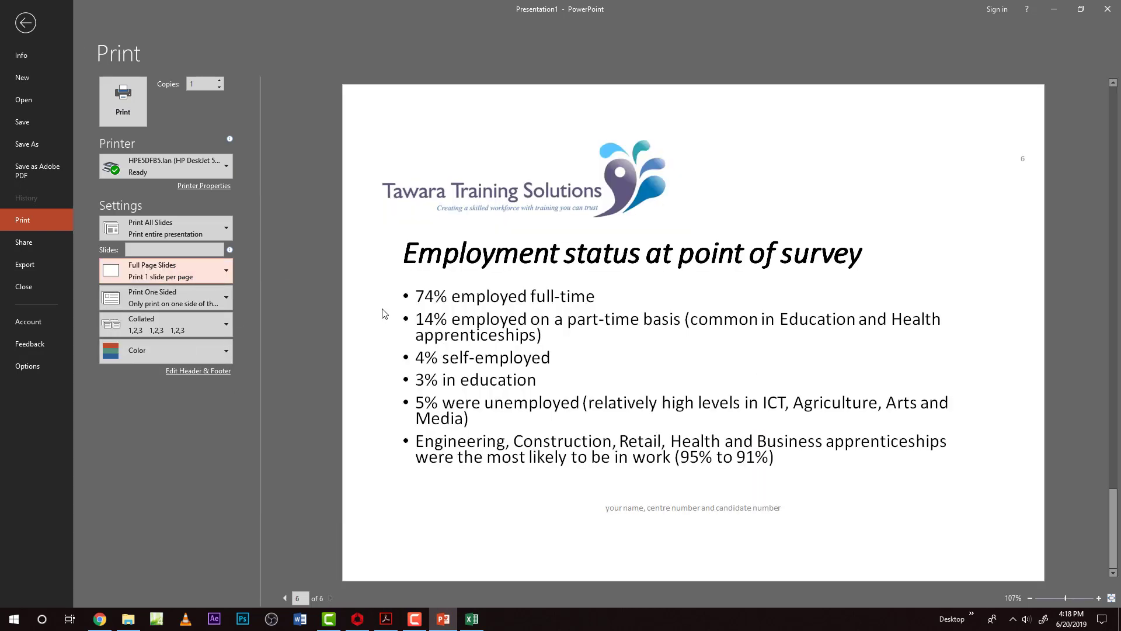
left_click(164, 250)
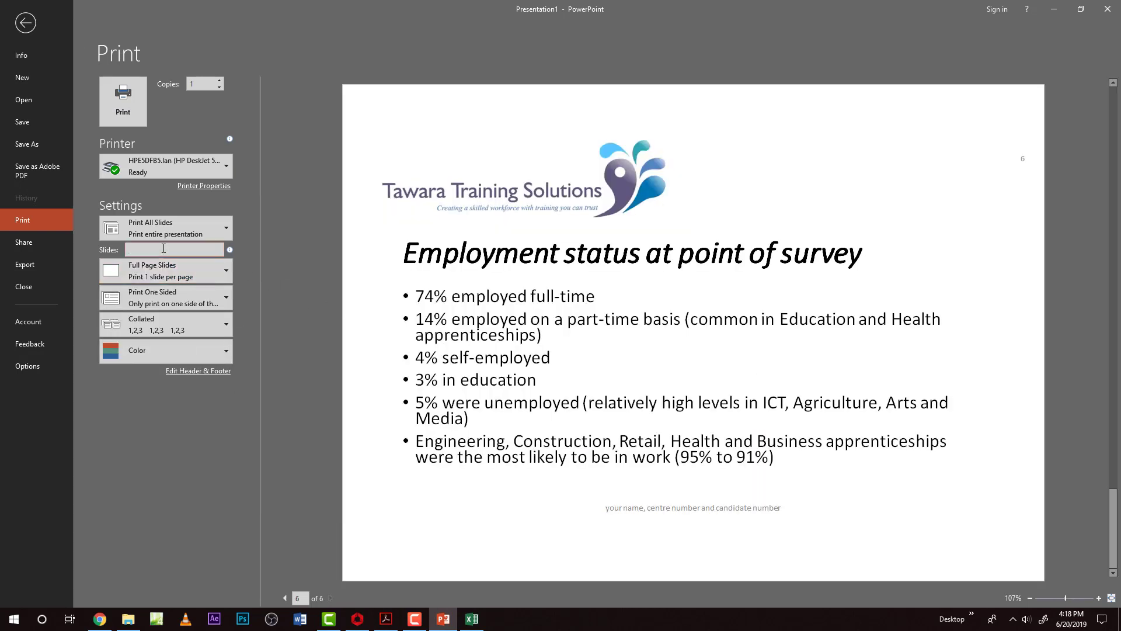
type("3")
left_click(317, 254)
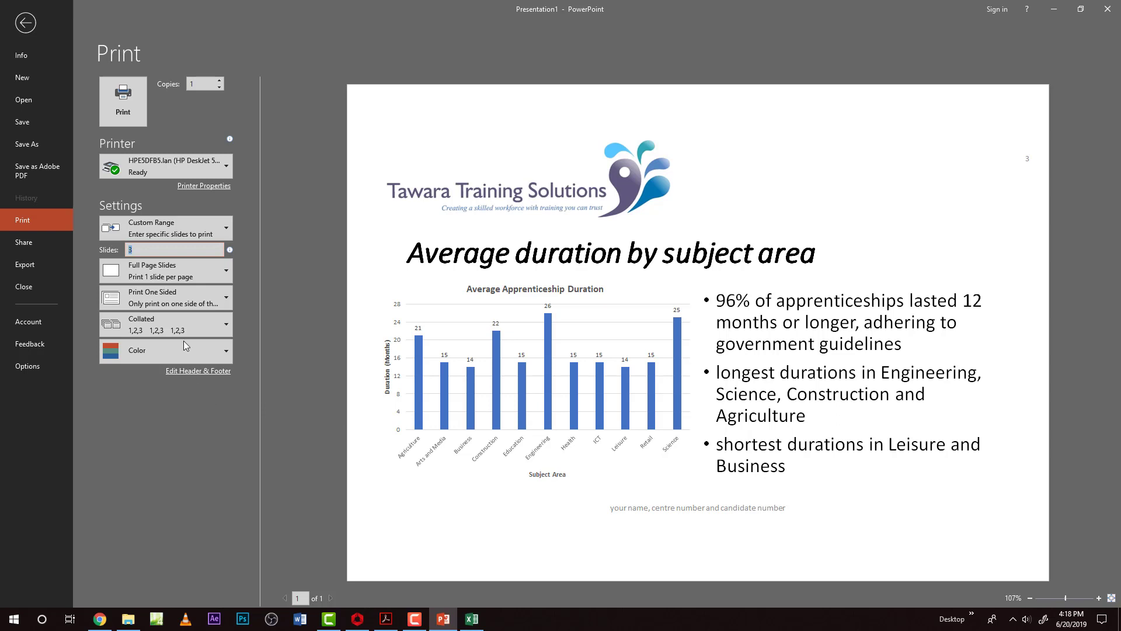
left_click(192, 278)
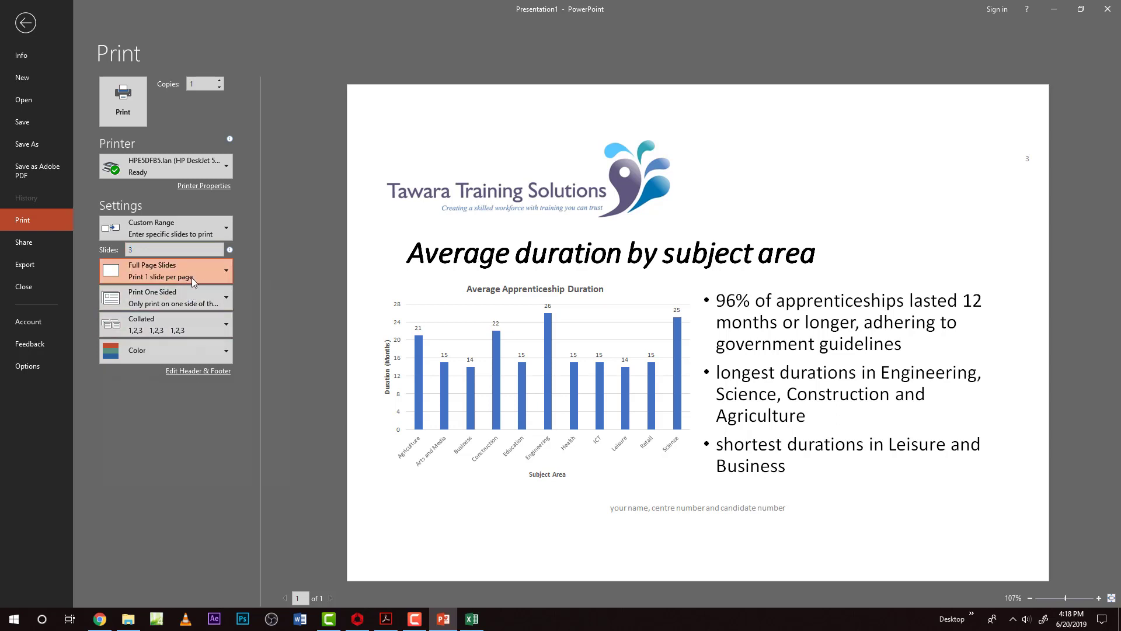
left_click(132, 451)
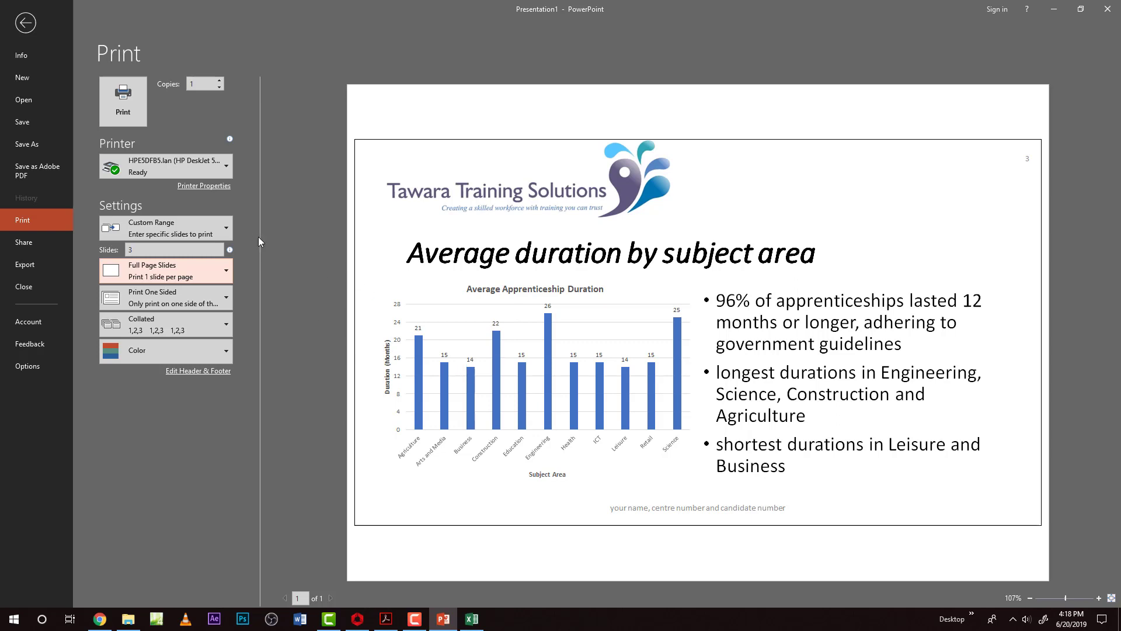
Check in Custom Slide Size that the slides remain landscape widescreen.
left_click(23, 23)
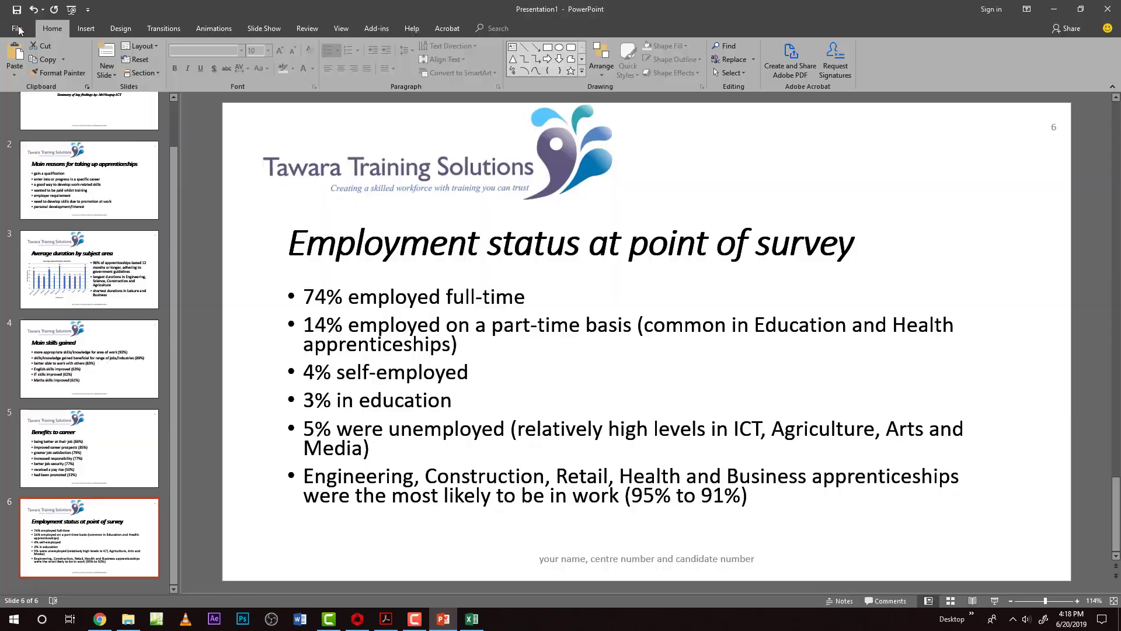
left_click(121, 29)
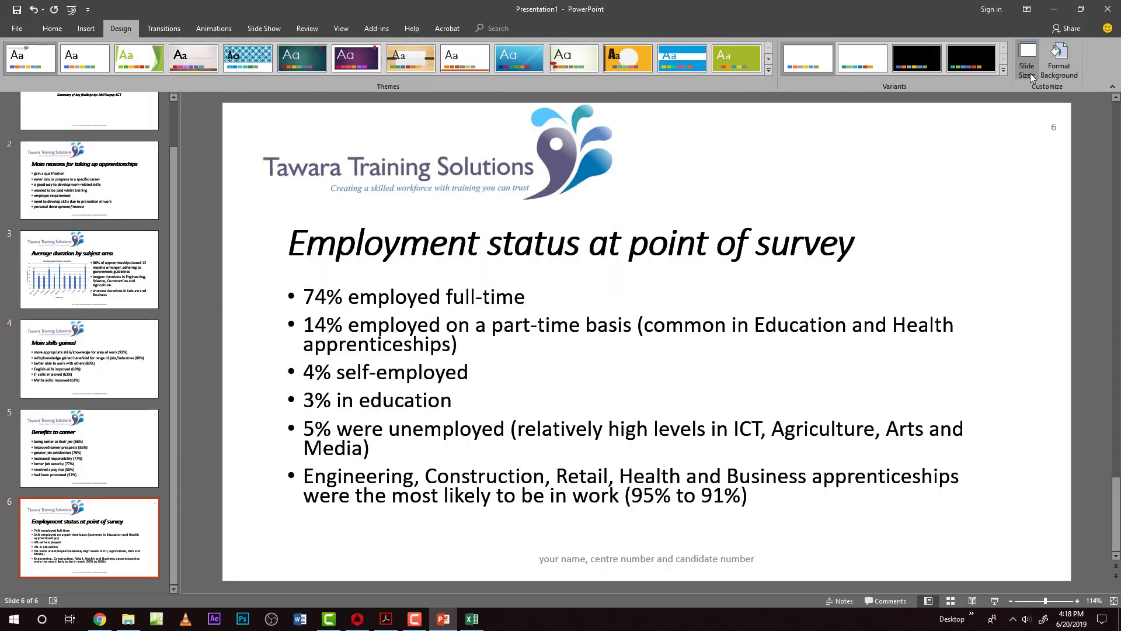
left_click(1029, 72)
left_click(1059, 141)
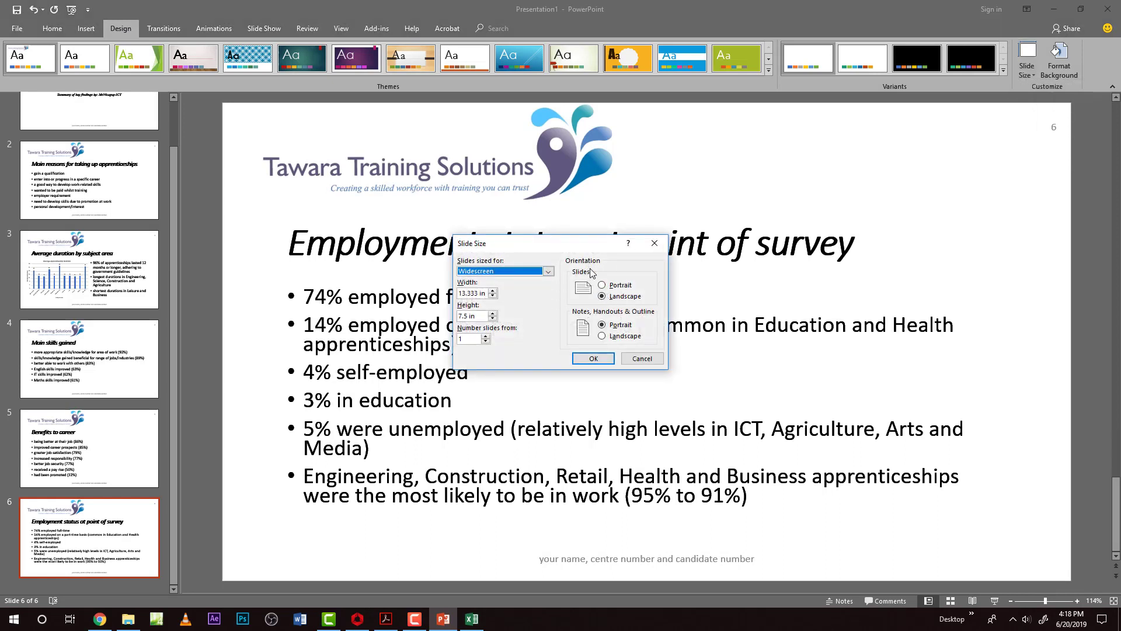
left_click(602, 361)
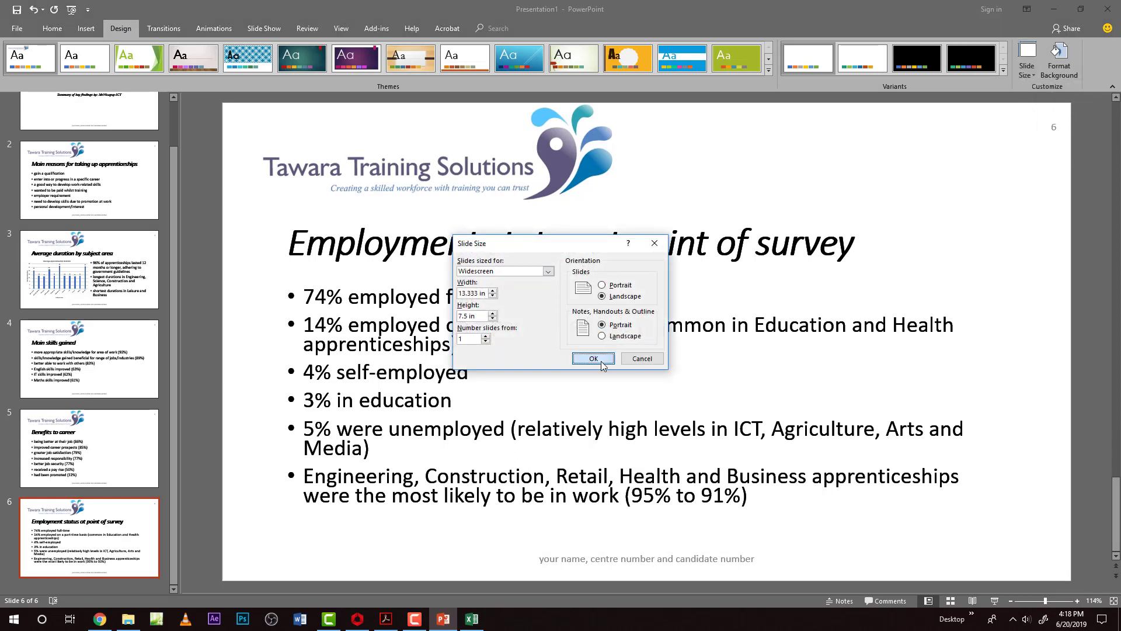
Review slide 3's print preview, then scroll the instructions to Task 6's question 42.
key("alt+Tab")
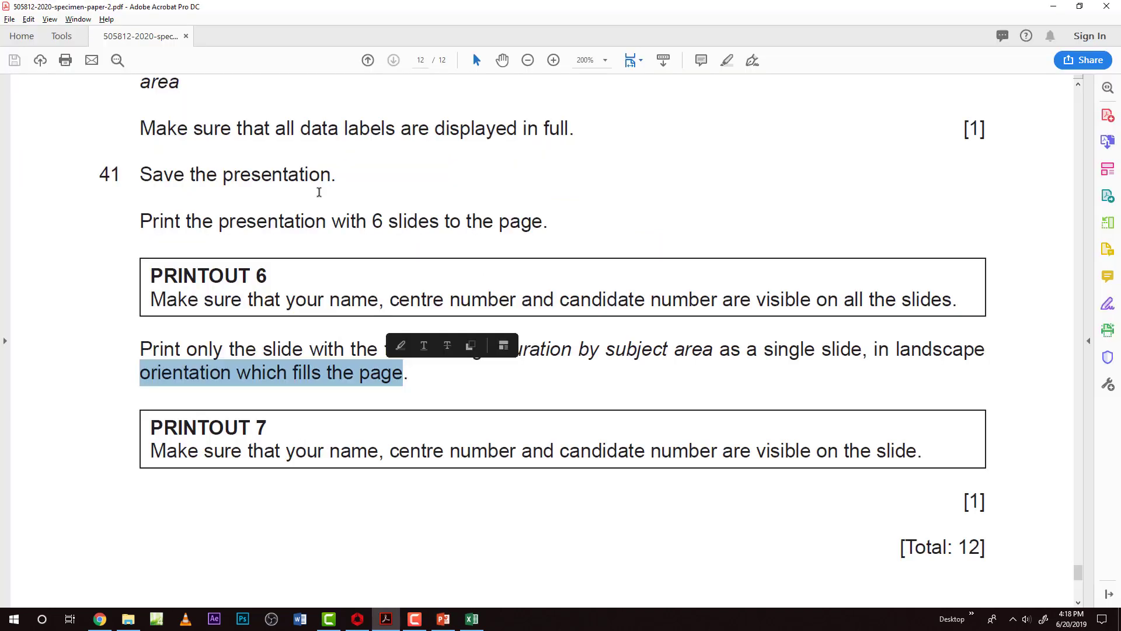
scroll(308, 439, "down", 1)
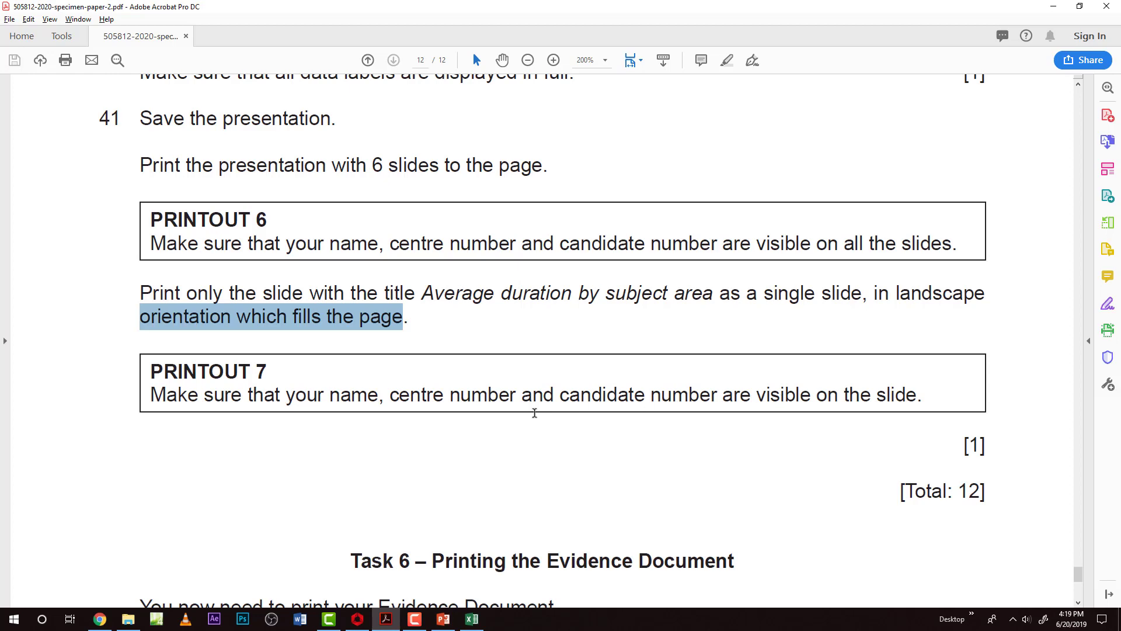
key("alt+Tab")
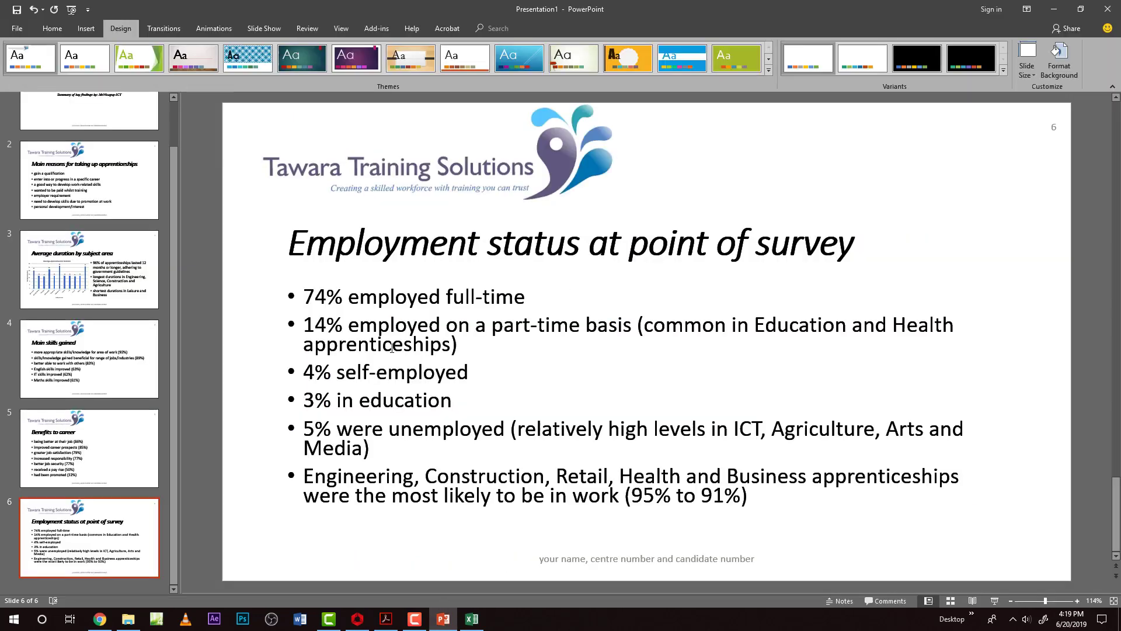
key("ctrl+p")
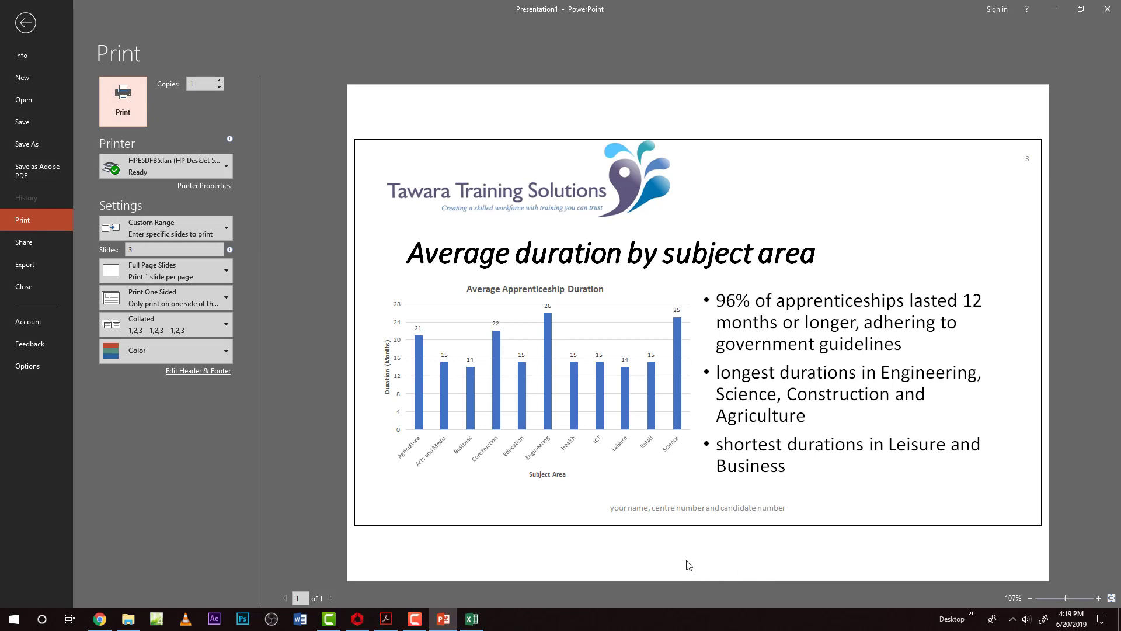
key("alt+Tab")
scroll(286, 443, "down", 3)
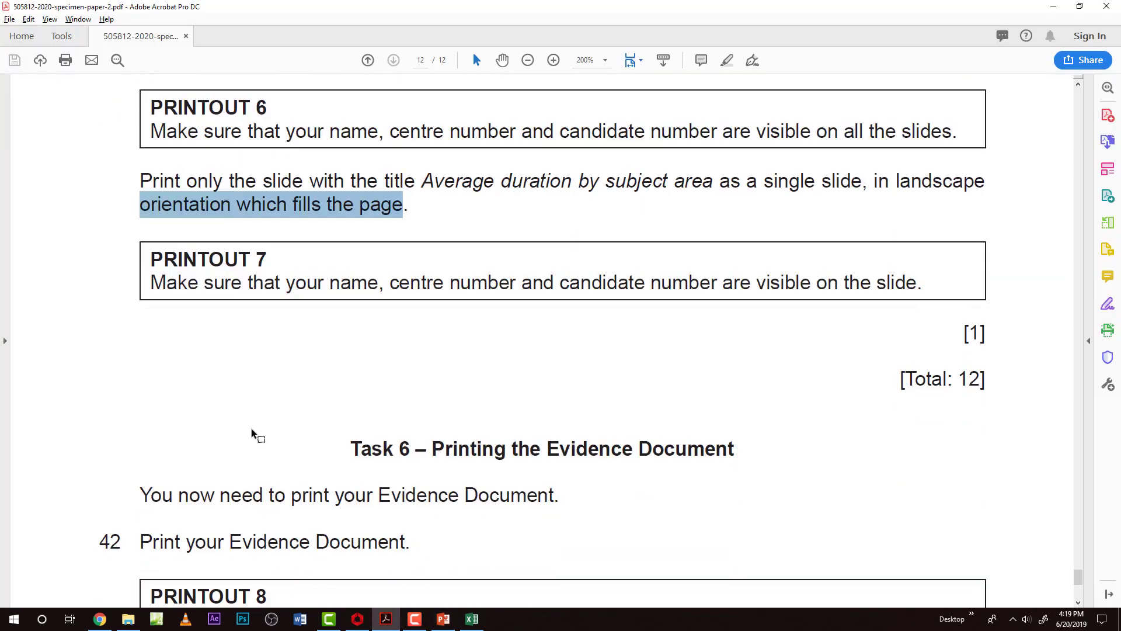